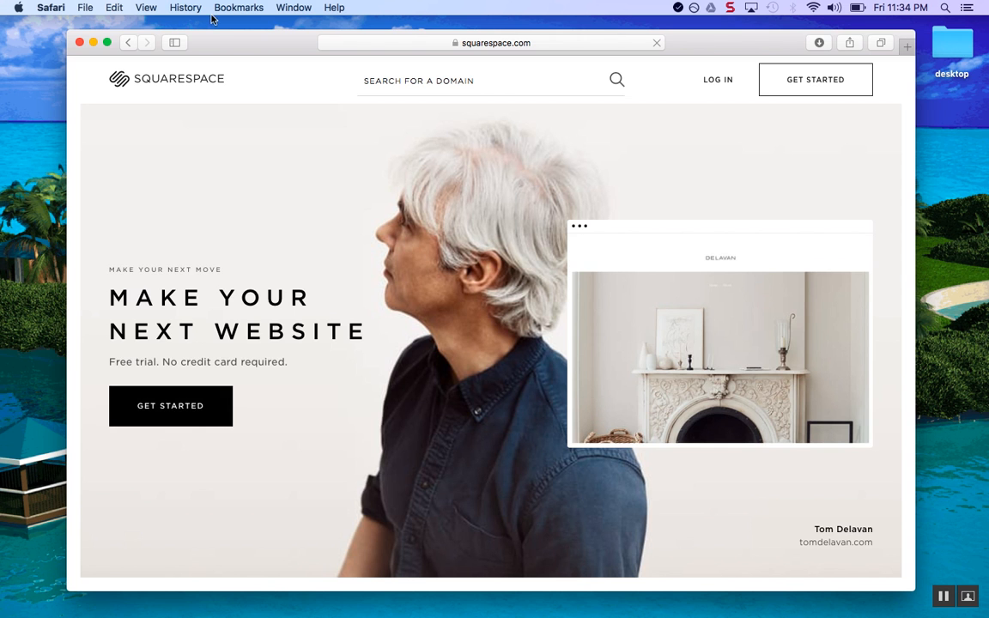
# Put Safari into full screen and choose Get Started to reach the Squarespace Templates gallery
pyautogui.click(106, 43)
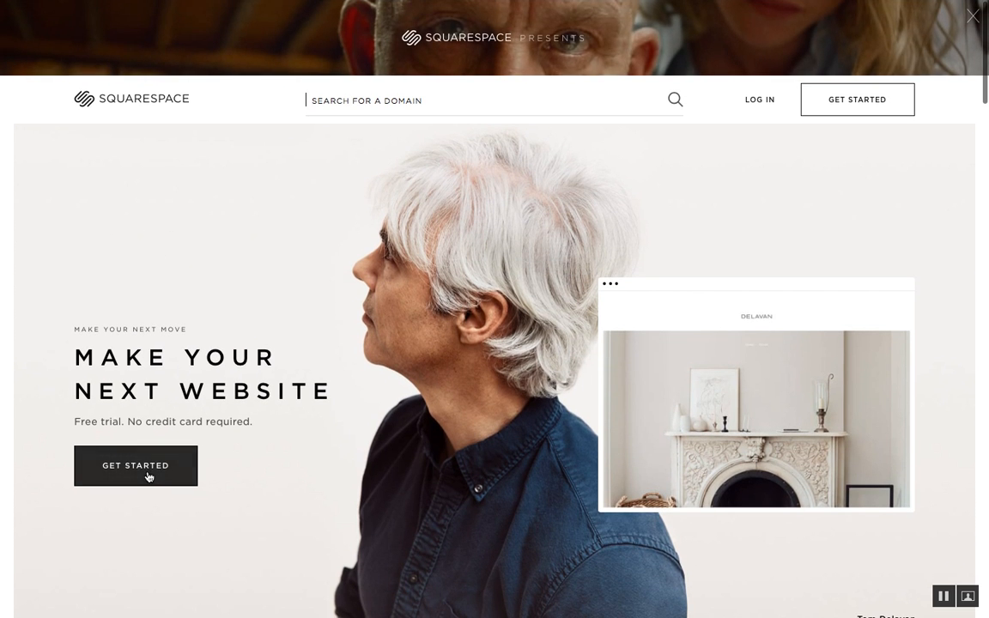
pyautogui.click(148, 475)
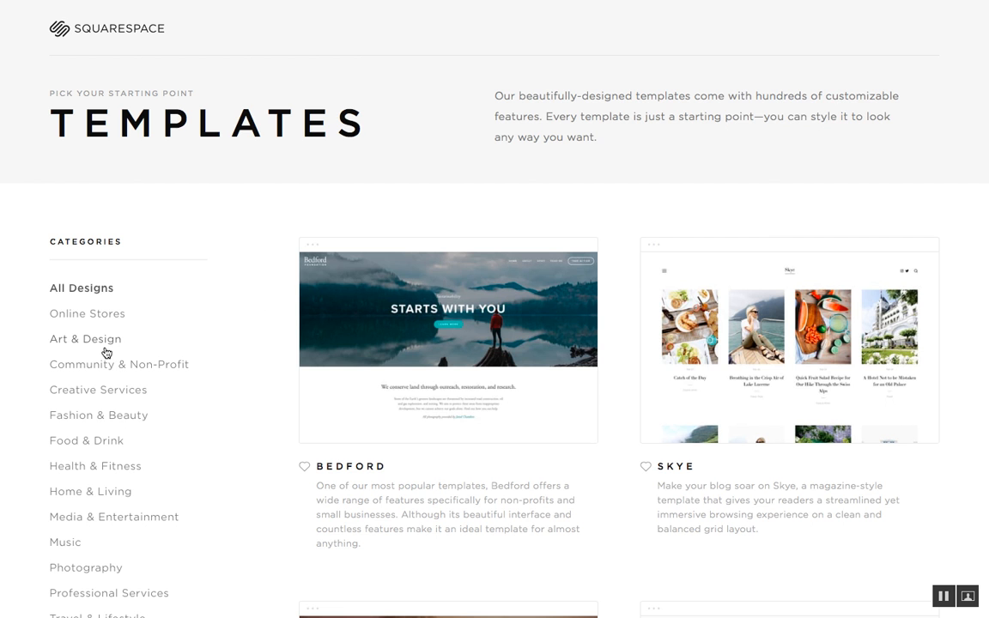
# Filter the template gallery to the Music category and browse designs like Horizon and Encore
pyautogui.scroll(-3, 104, 349)
pyautogui.scroll(1, 106, 348)
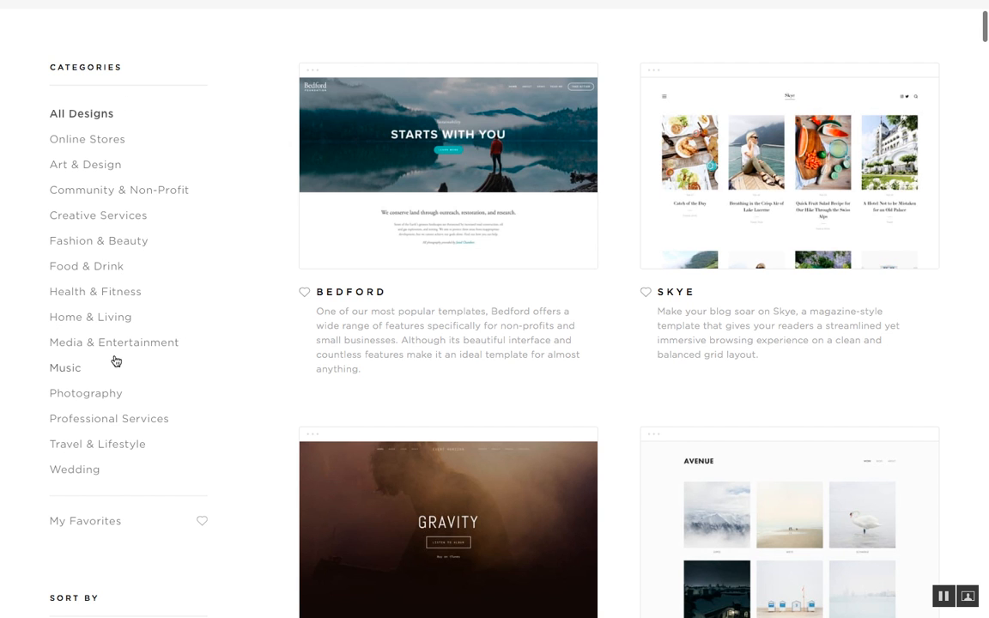
pyautogui.scroll(-1, 115, 360)
pyautogui.scroll(2, 109, 354)
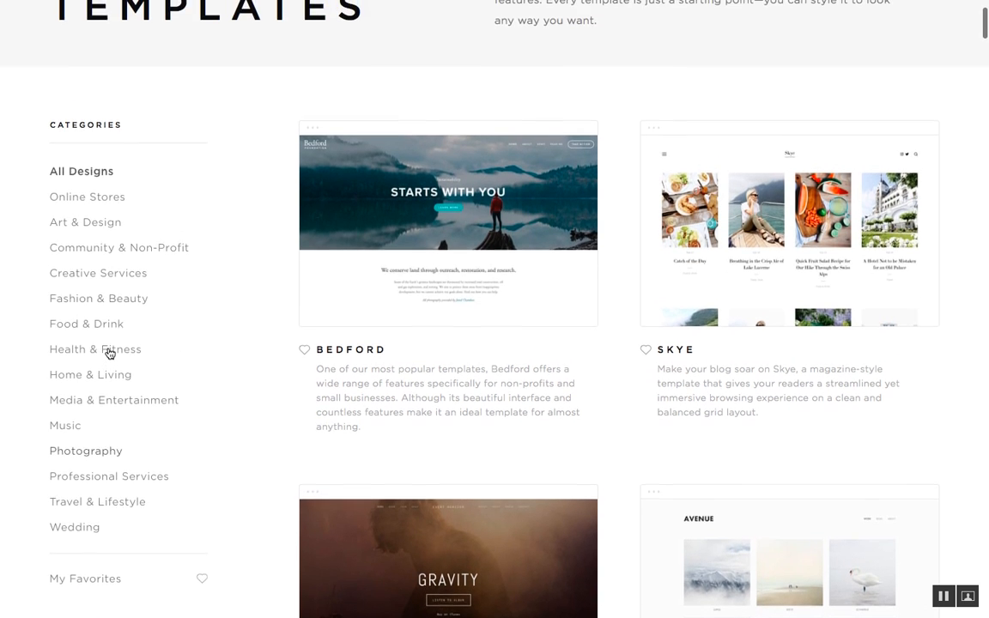
pyautogui.scroll(-1, 109, 352)
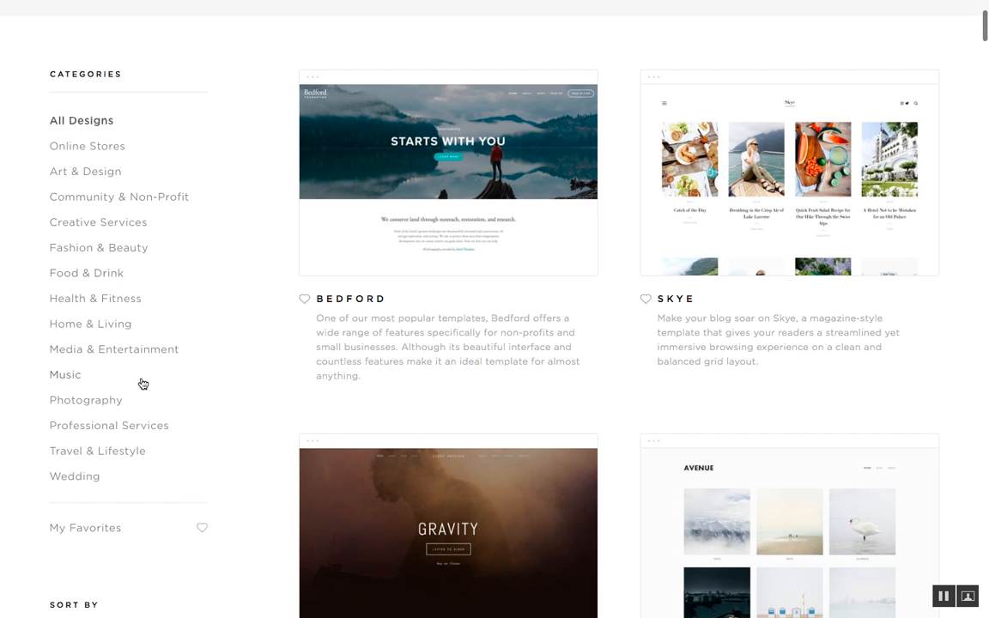
pyautogui.scroll(-1, 143, 382)
pyautogui.scroll(1, 142, 382)
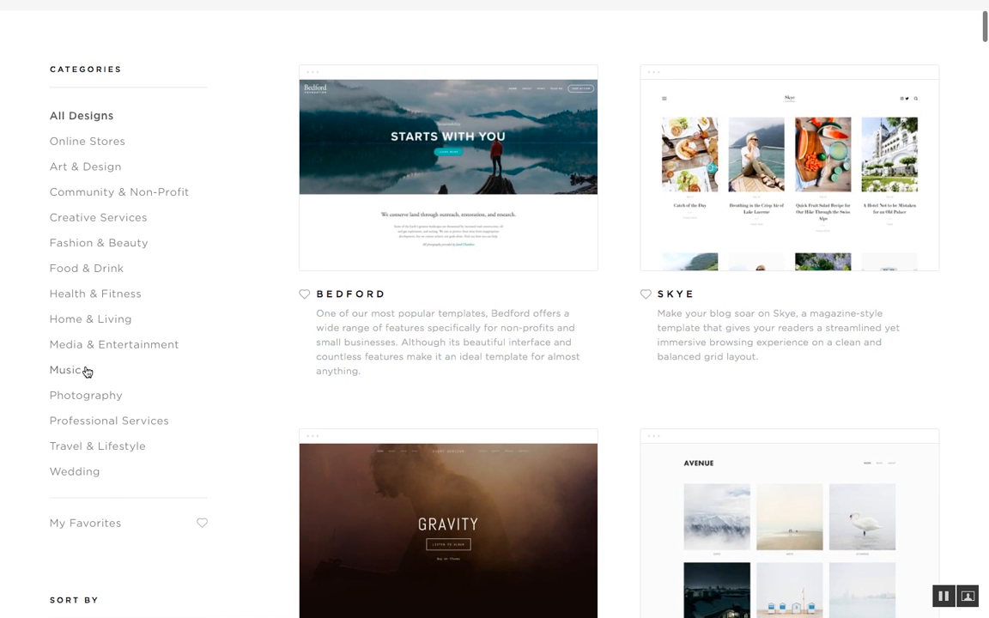
pyautogui.click(84, 372)
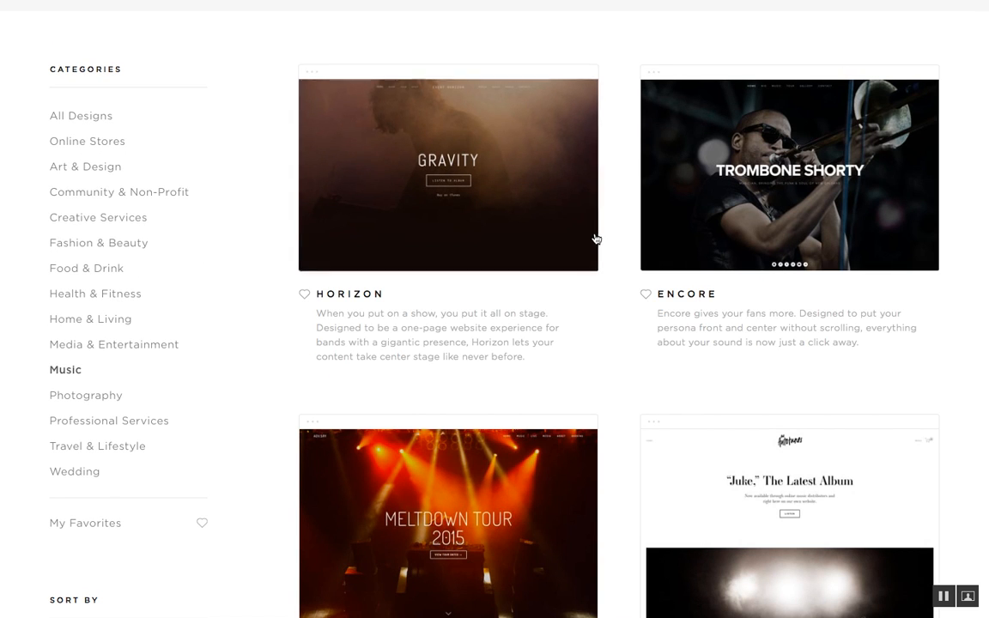
pyautogui.scroll(2, 595, 239)
pyautogui.scroll(-2, 595, 239)
pyautogui.scroll(-5, 596, 238)
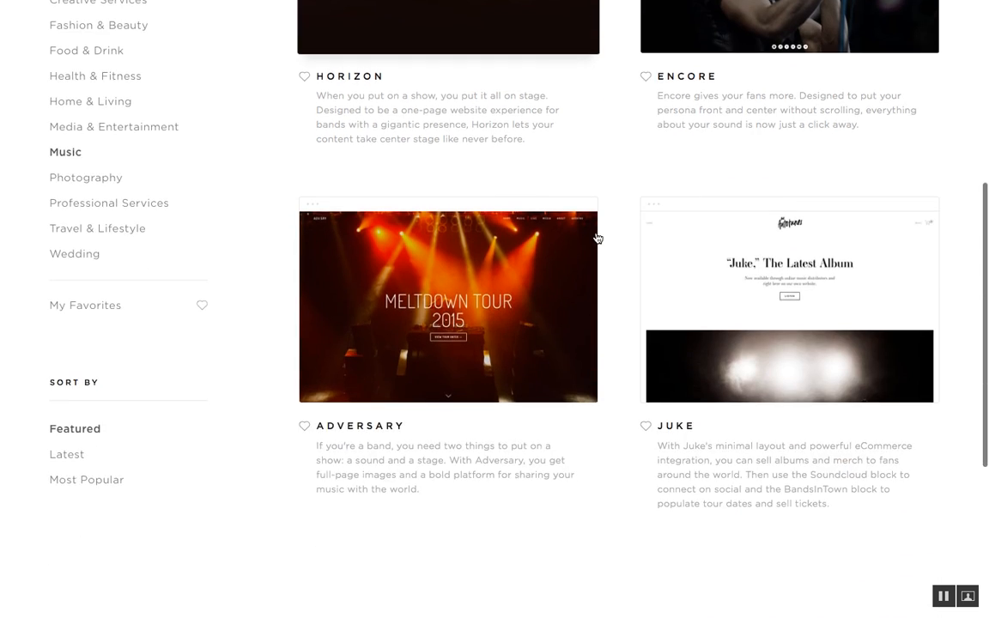
pyautogui.scroll(5, 596, 239)
pyautogui.scroll(3, 598, 237)
pyautogui.scroll(-5, 597, 238)
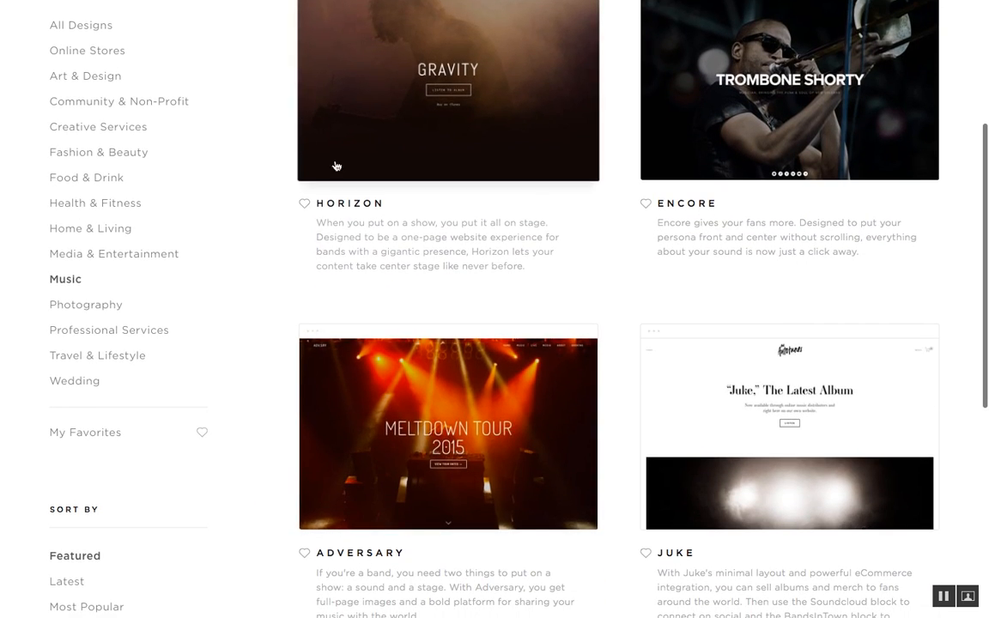
pyautogui.scroll(2, 436, 125)
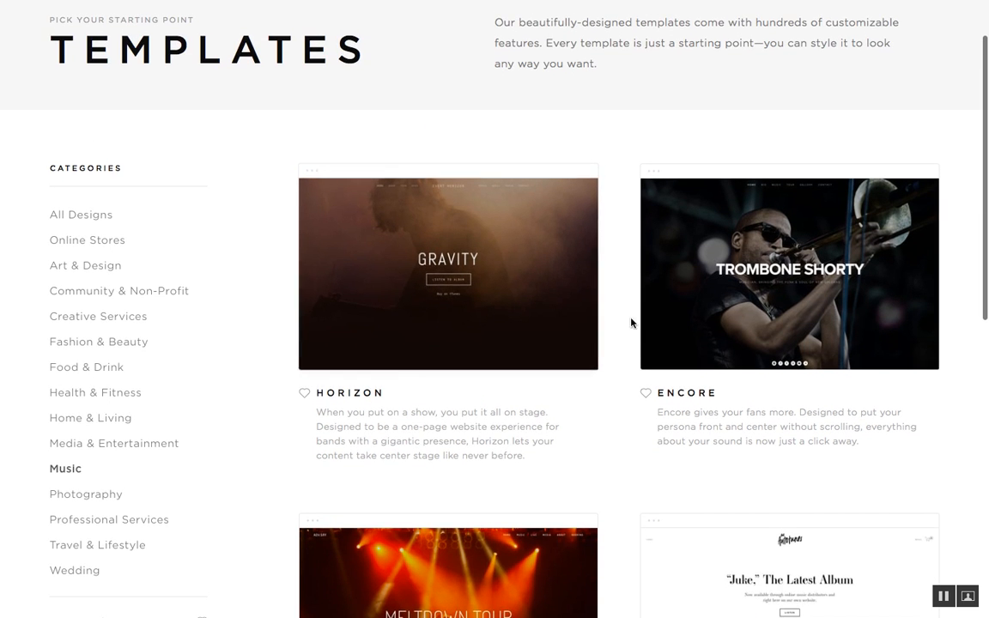
pyautogui.scroll(-1, 627, 331)
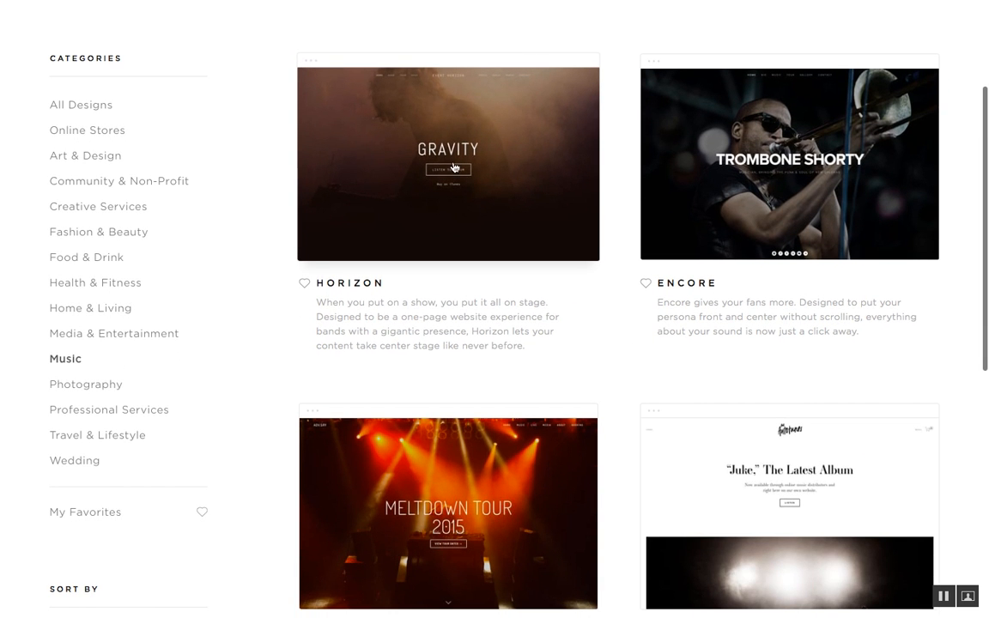
pyautogui.scroll(-1, 447, 168)
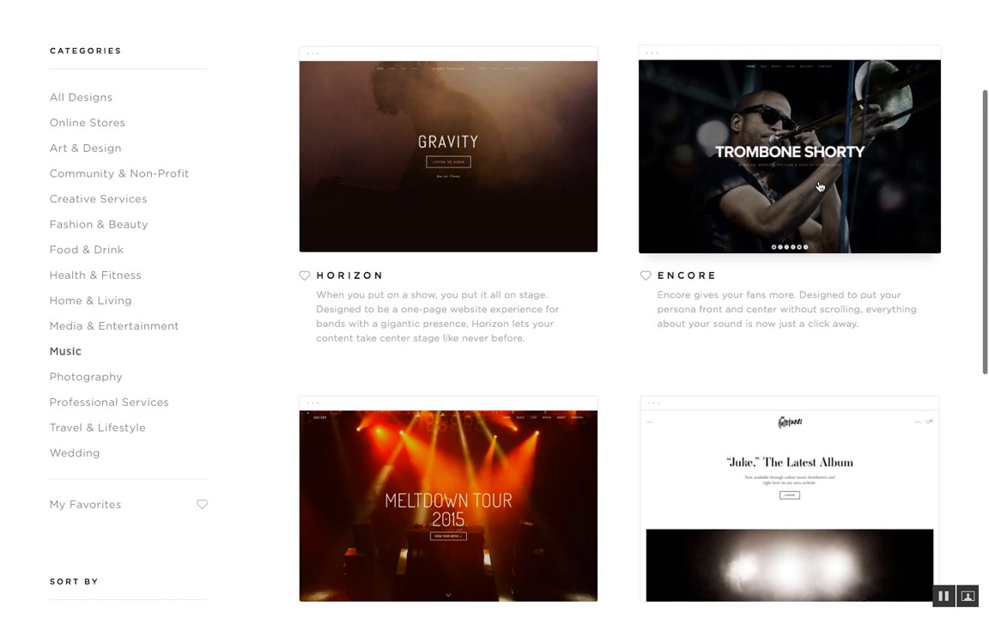
pyautogui.scroll(-2, 528, 183)
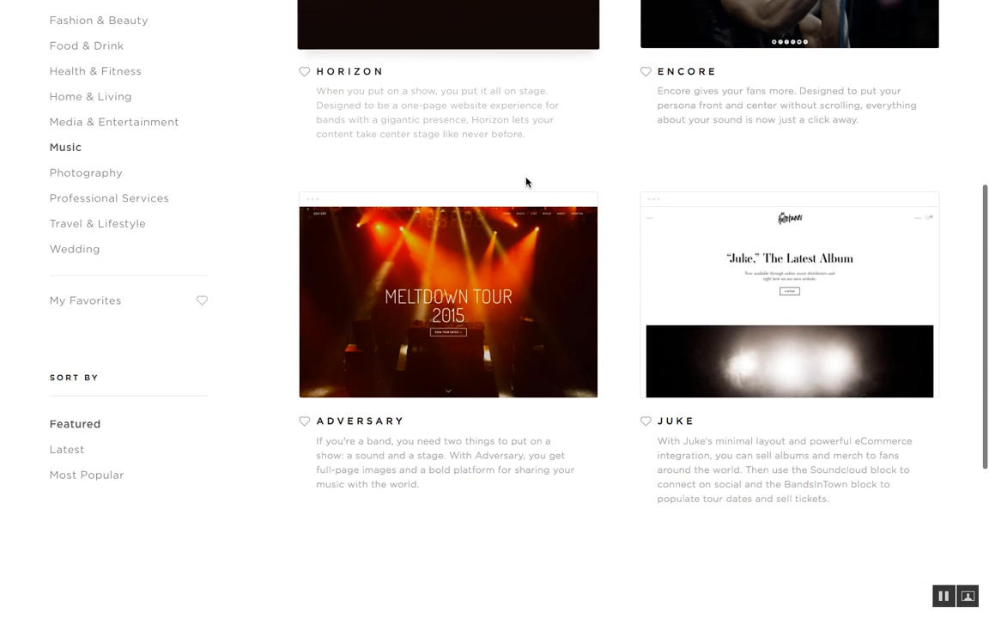
pyautogui.scroll(2, 488, 271)
pyautogui.scroll(1, 488, 272)
pyautogui.scroll(-2, 488, 273)
pyautogui.scroll(2, 488, 271)
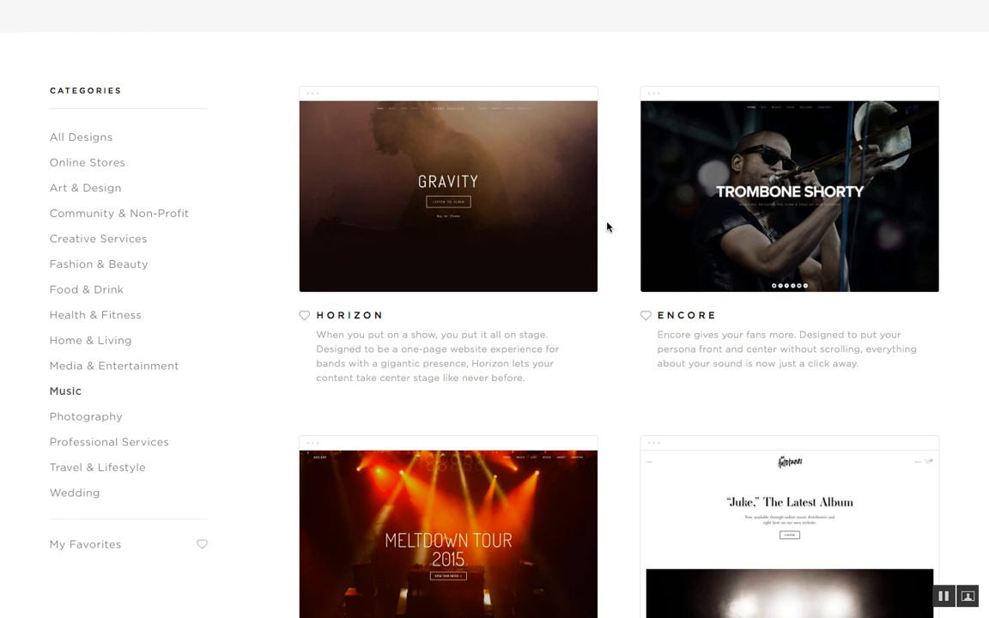
# Preview the Horizon template's live demo, then start a new site with that design
pyautogui.click(561, 249)
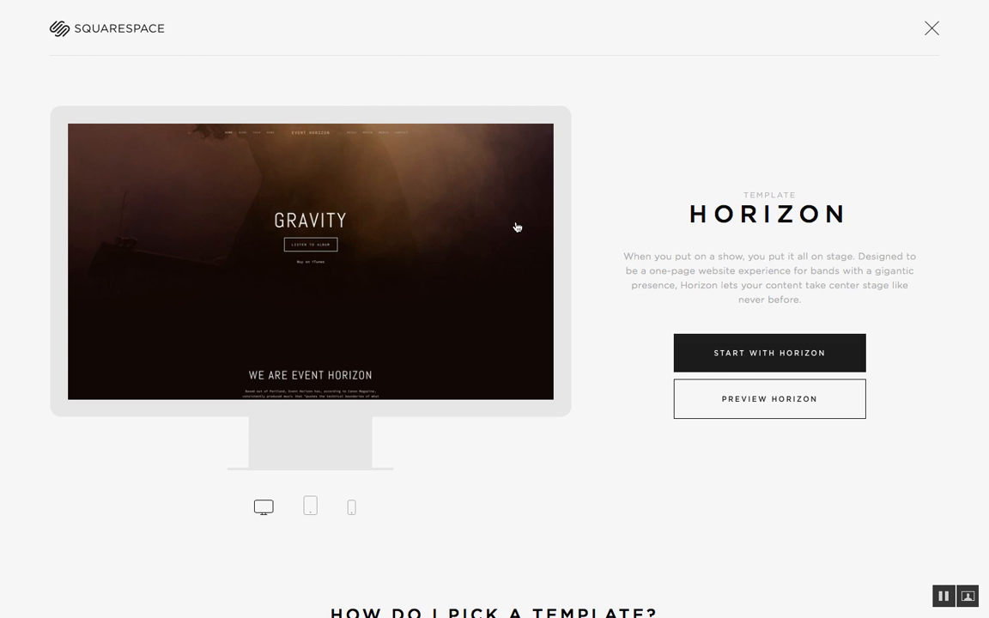
pyautogui.click(784, 409)
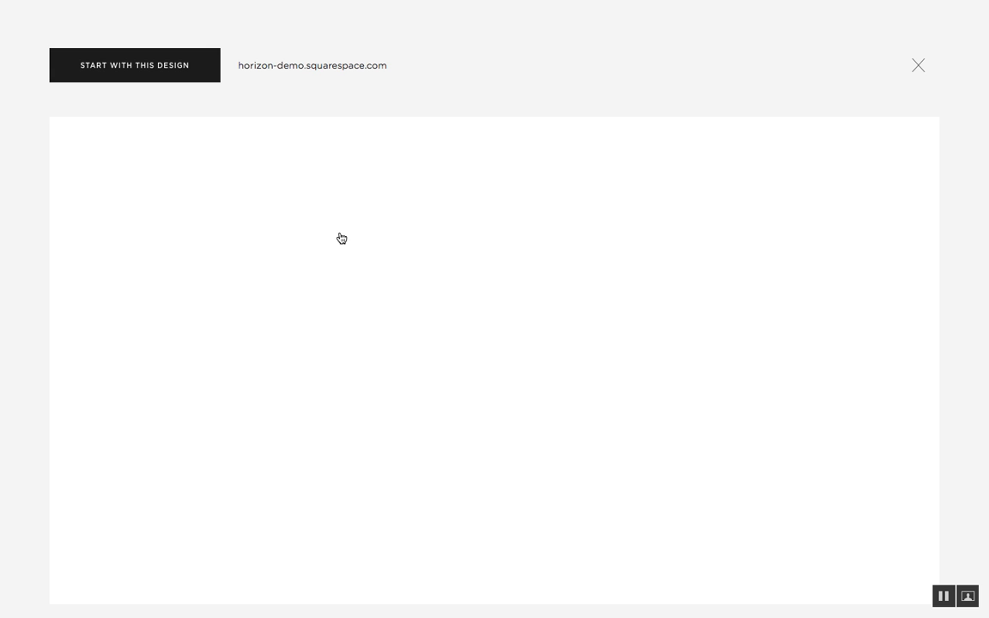
pyautogui.scroll(-10, 193, 274)
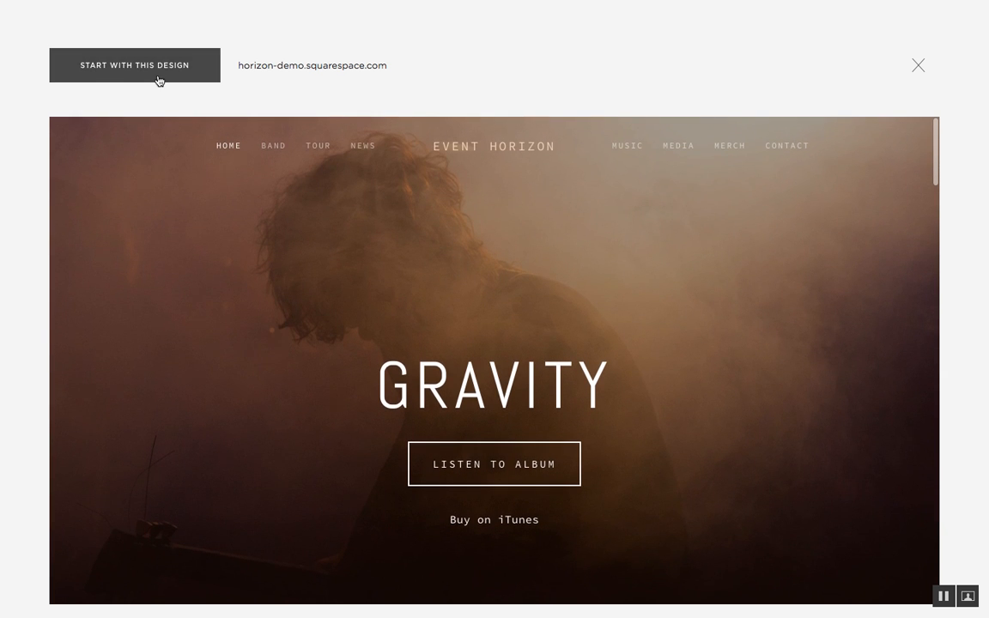
pyautogui.click(158, 80)
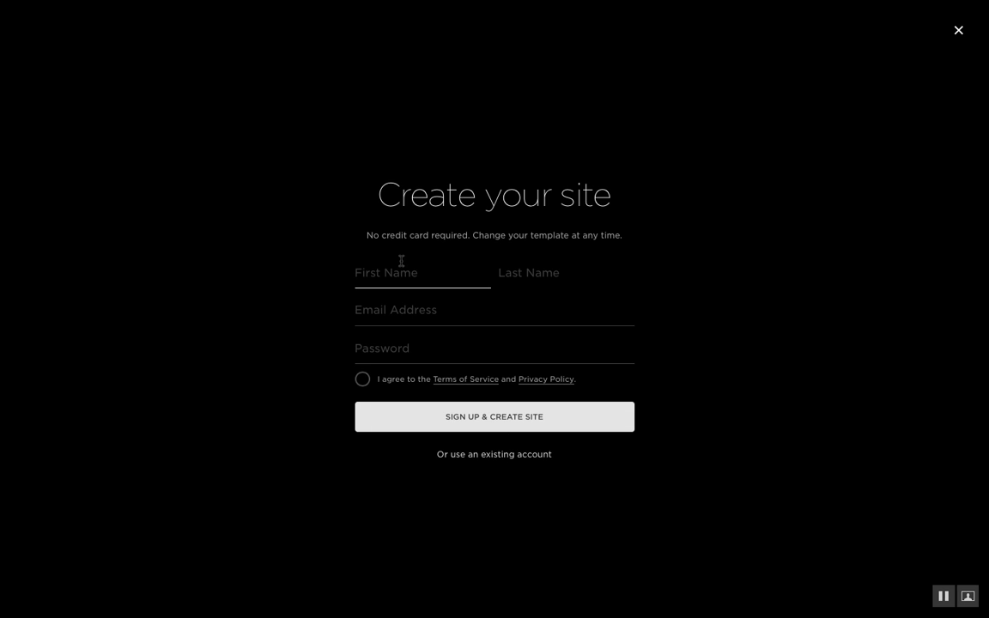
# Sign in with the existing account's e-mail and password, declining Safari's offer to save it
pyautogui.click(490, 455)
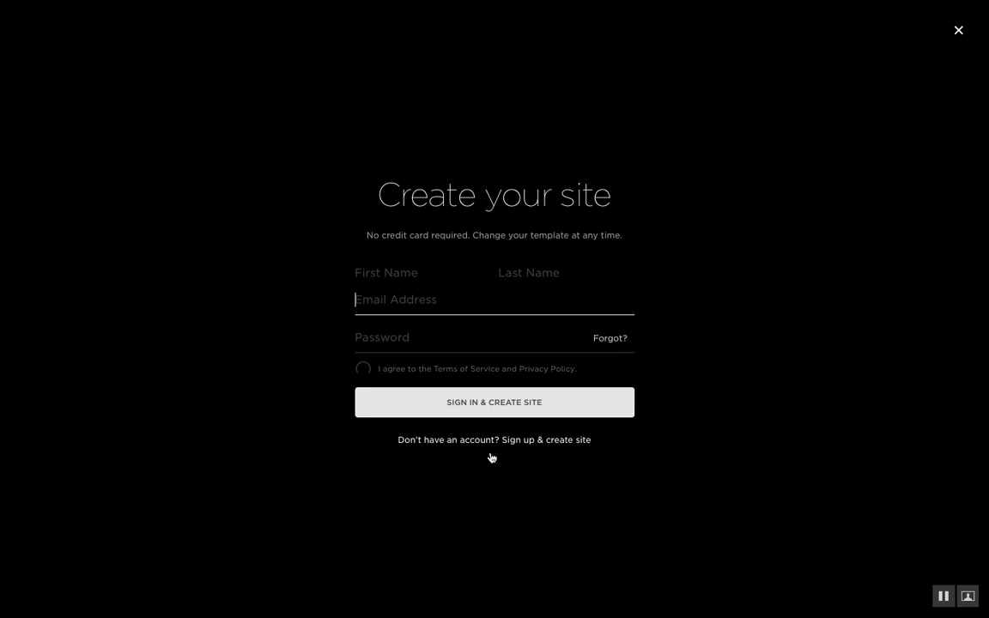
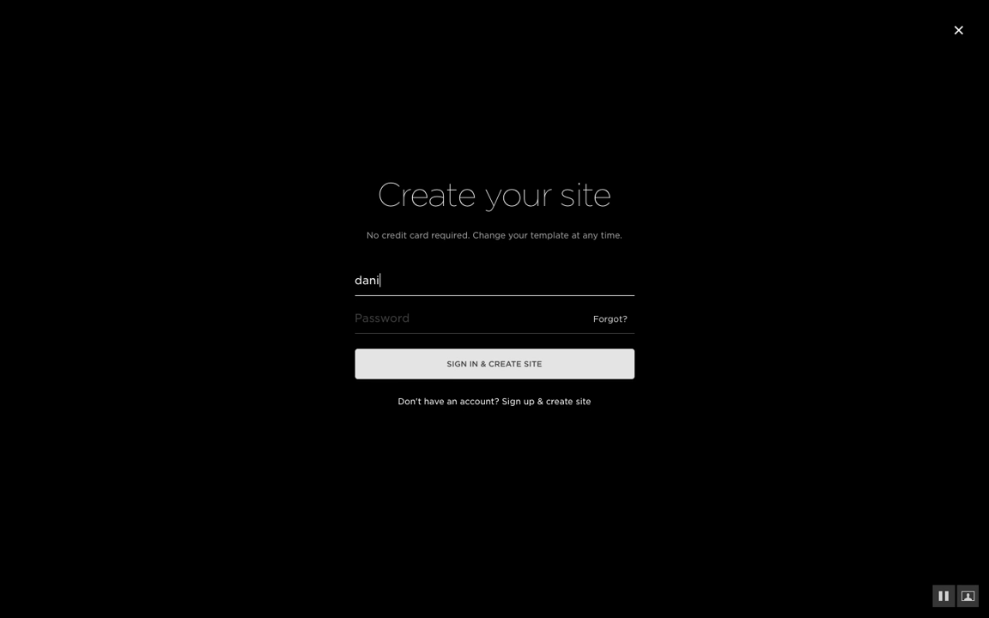
pyautogui.press('Tab')
pyautogui.write('******')
pyautogui.press('Return')
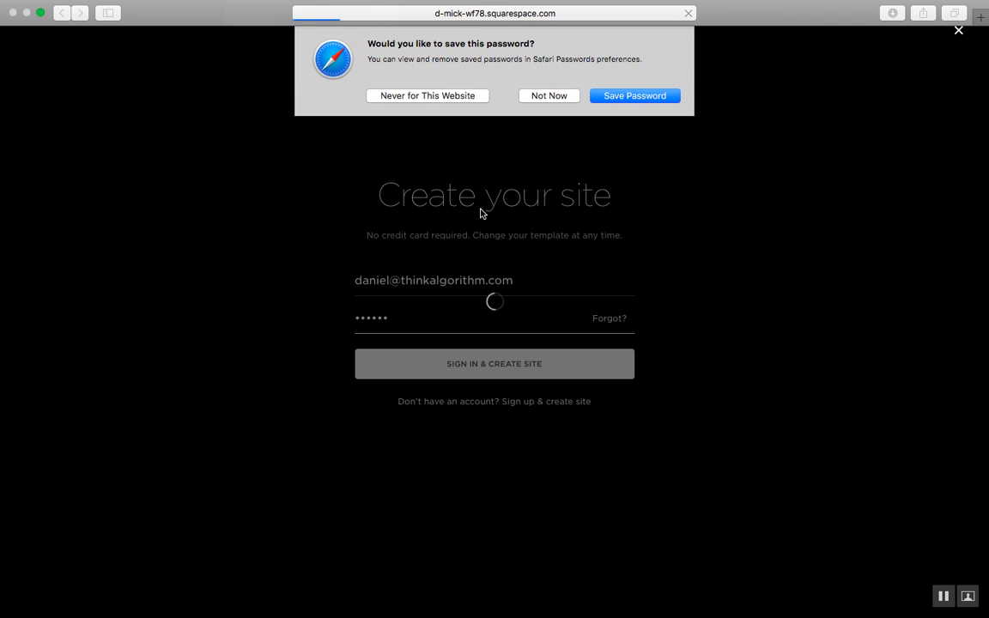
pyautogui.click(572, 97)
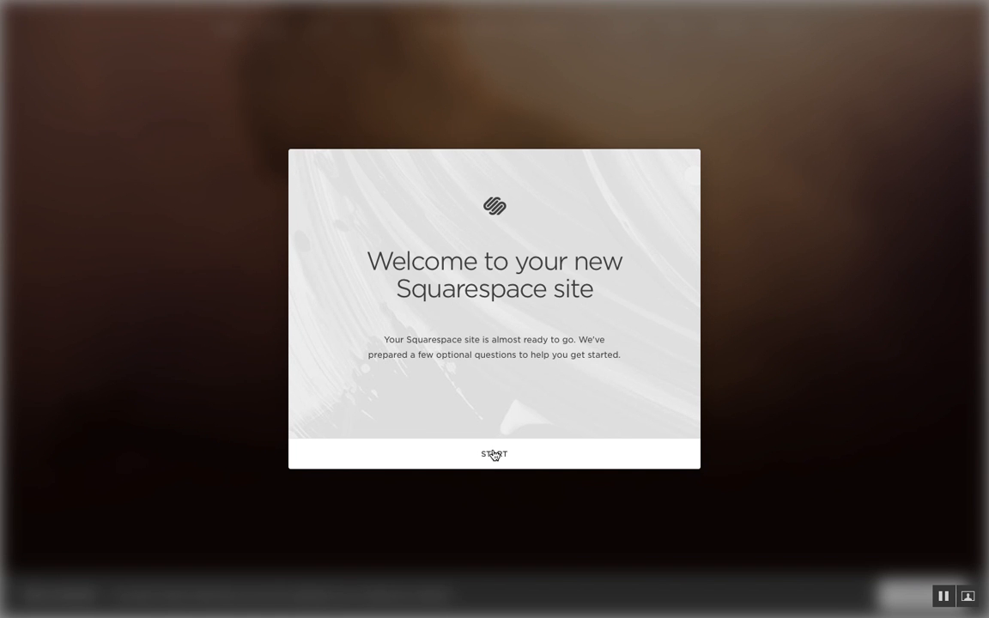
# Answer setup: business/organization site, Media / Entertainment topic, raise funds or solicit donations goal
pyautogui.click(472, 456)
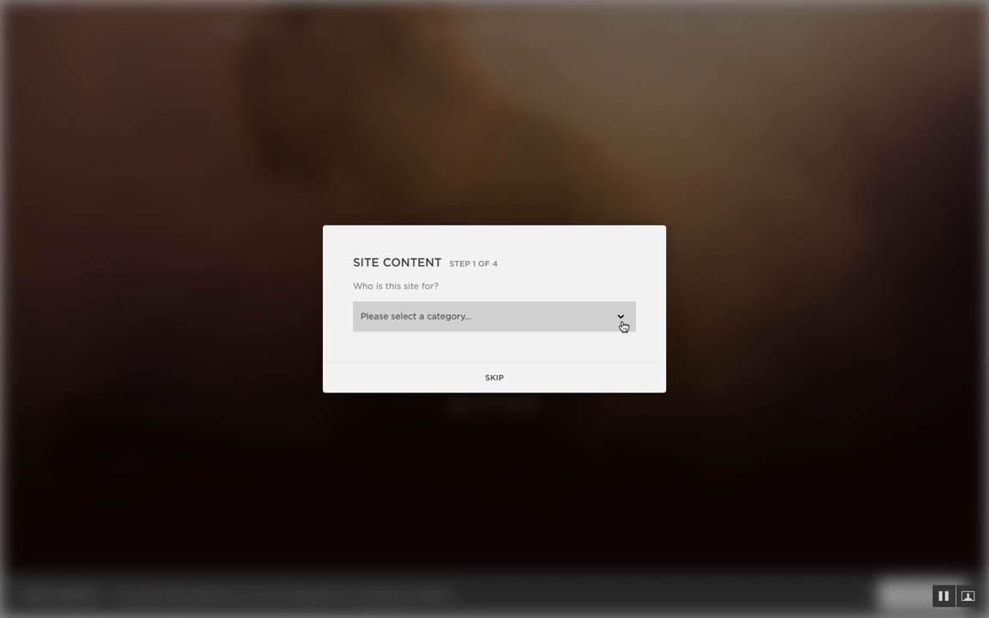
pyautogui.click(622, 325)
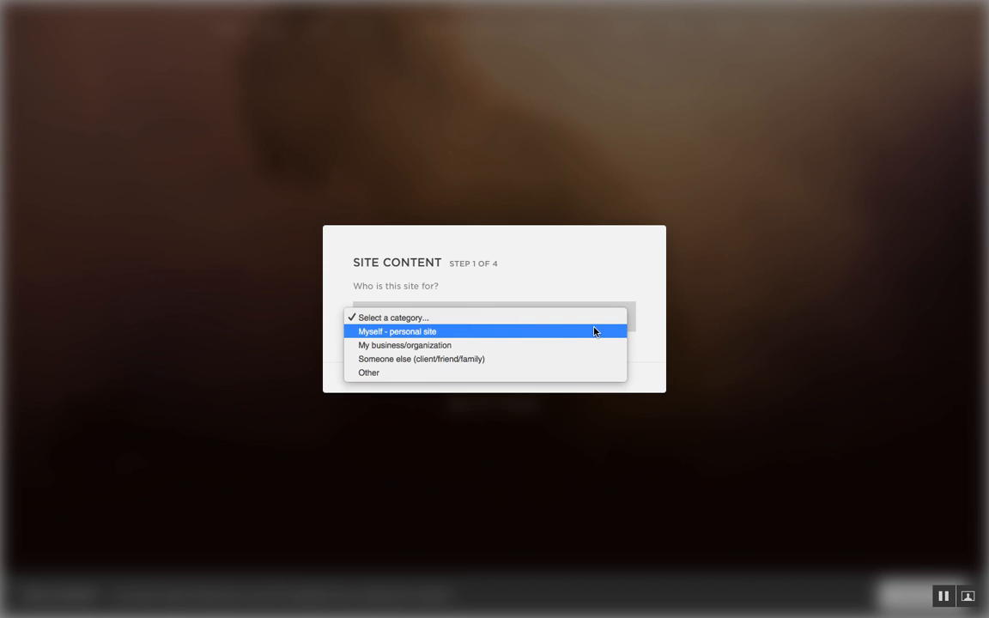
pyautogui.click(452, 345)
pyautogui.click(491, 372)
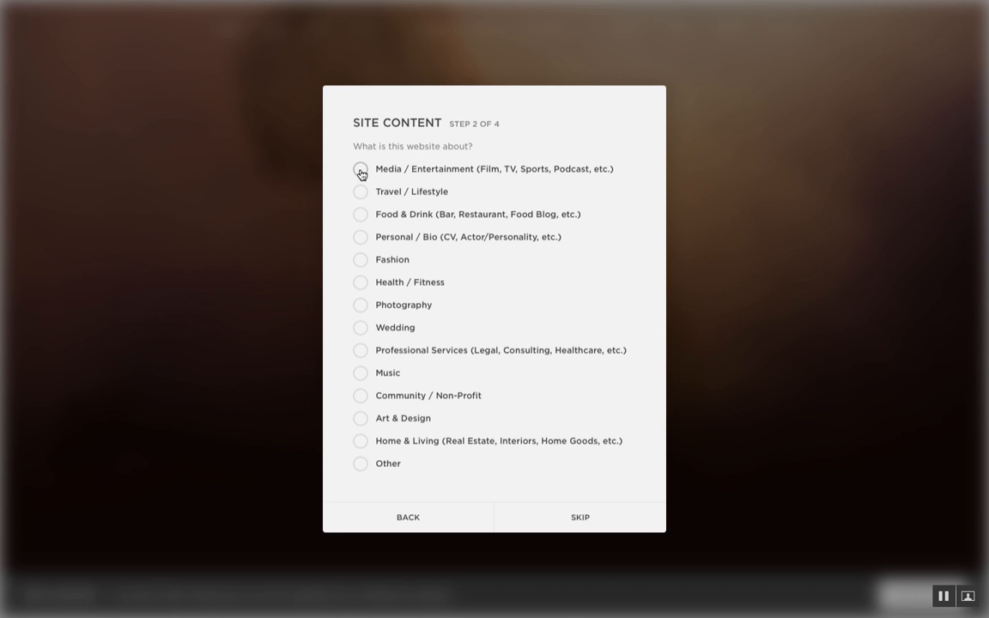
pyautogui.click(360, 174)
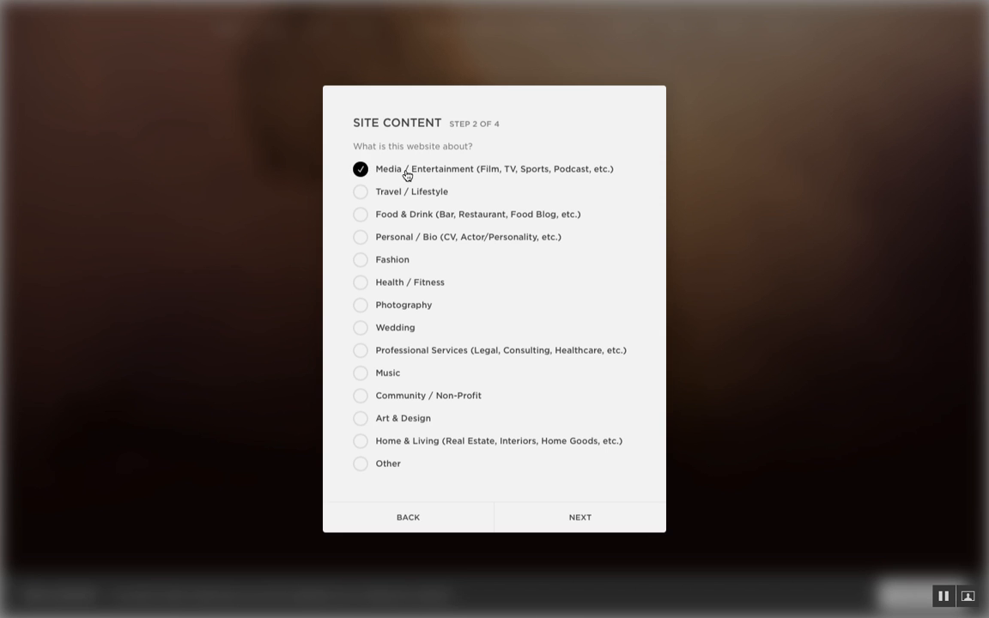
pyautogui.click(597, 522)
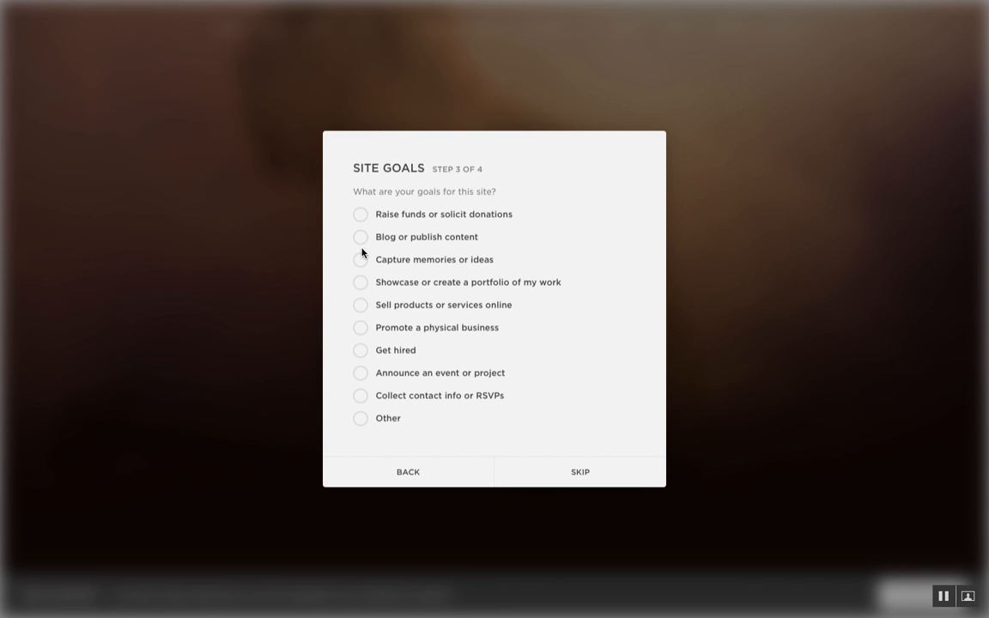
pyautogui.click(362, 216)
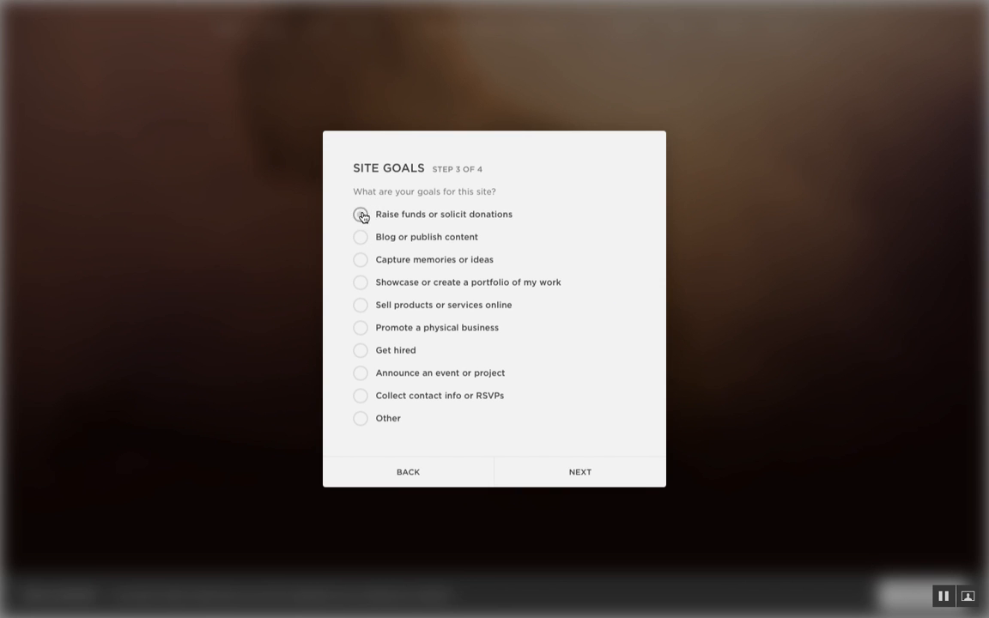
pyautogui.click(575, 474)
# Replace the placeholder site title with Saints and finish setup
pyautogui.click(445, 316)
pyautogui.moveTo(479, 313); pyautogui.dragTo(257, 307)
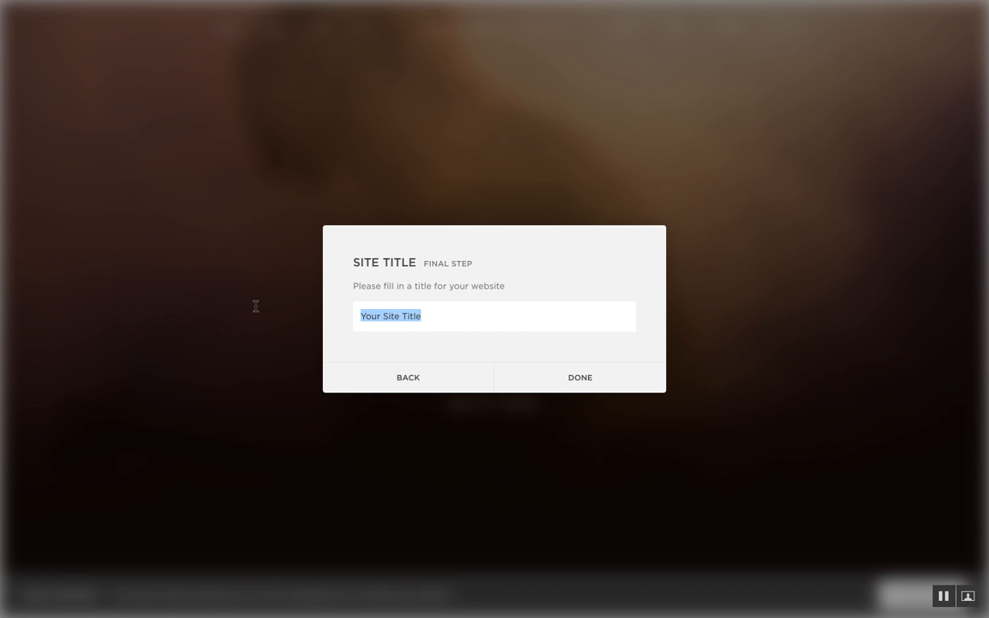
pyautogui.write('Saints')
pyautogui.click(580, 378)
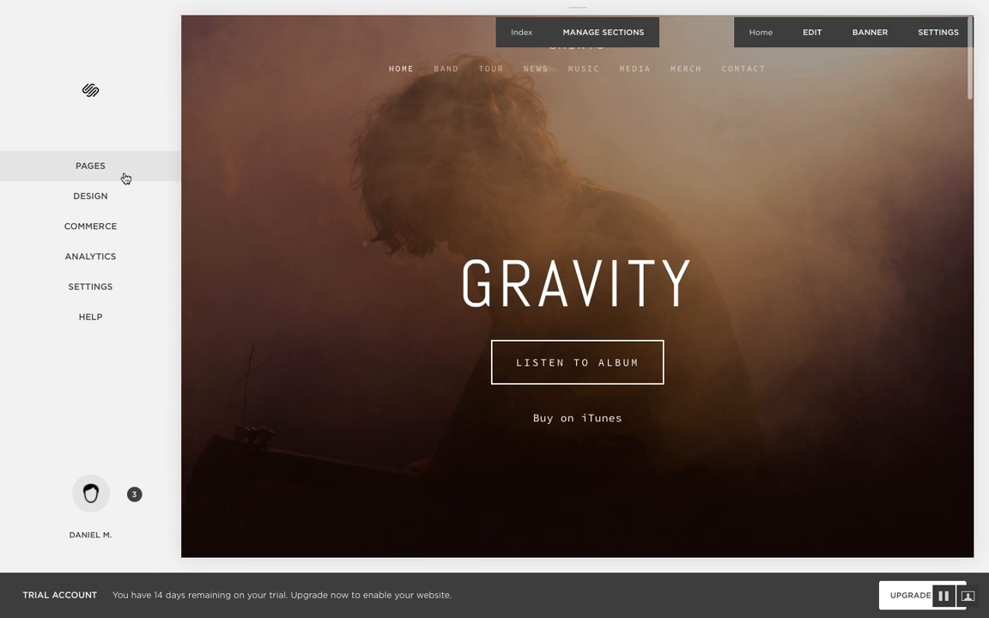
pyautogui.scroll(-10, 353, 274)
pyautogui.scroll(10, 353, 274)
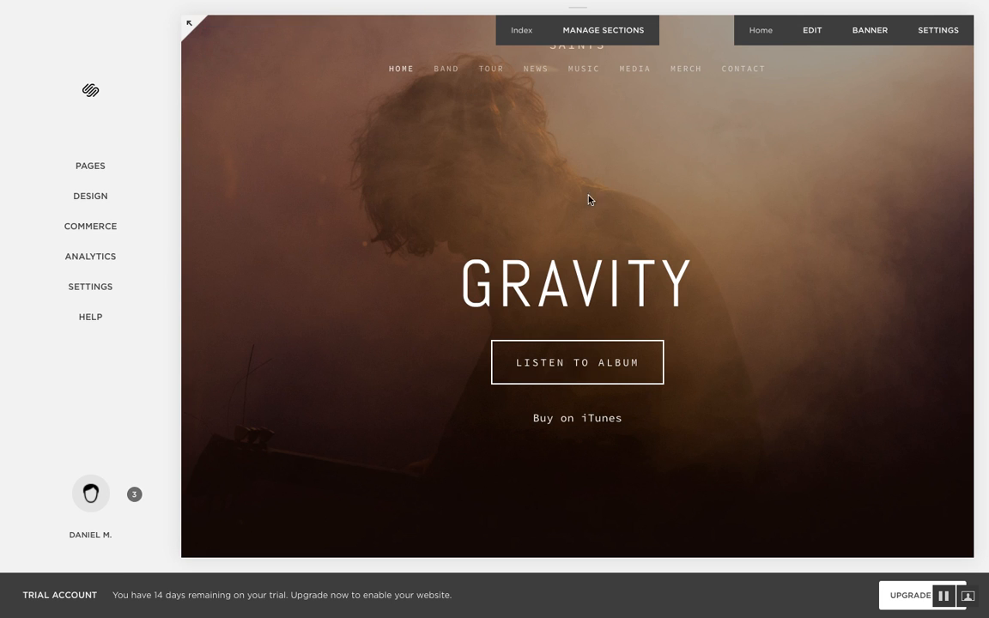
pyautogui.click(190, 29)
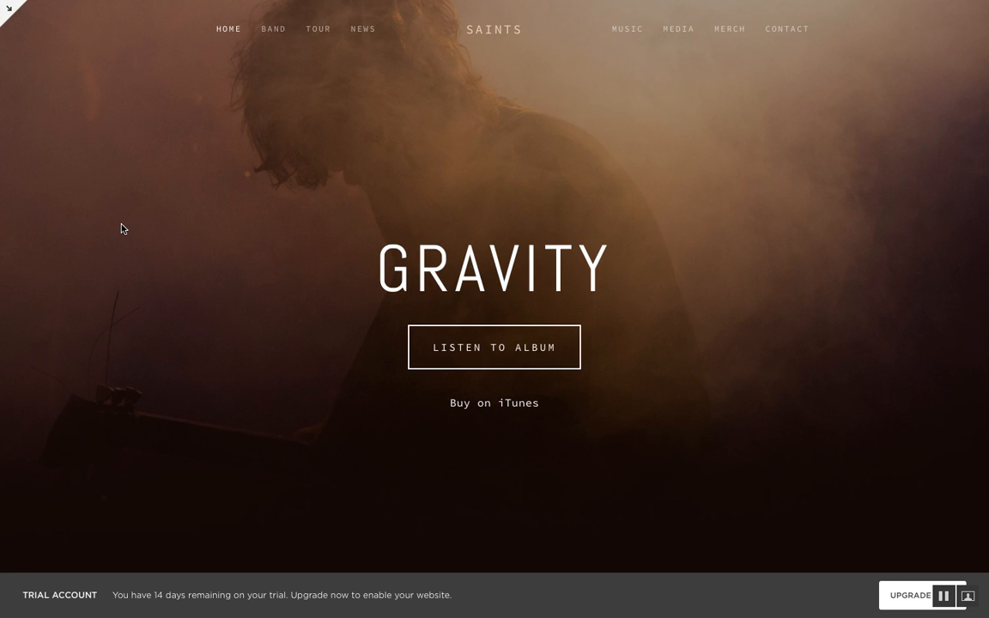
pyautogui.click(8, 14)
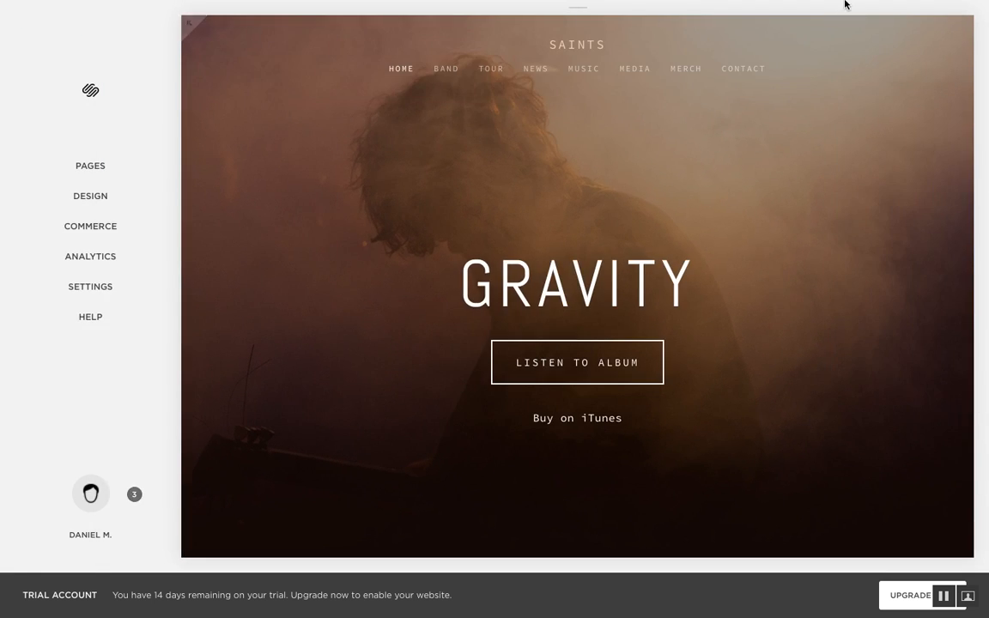
pyautogui.moveTo(844, 3)
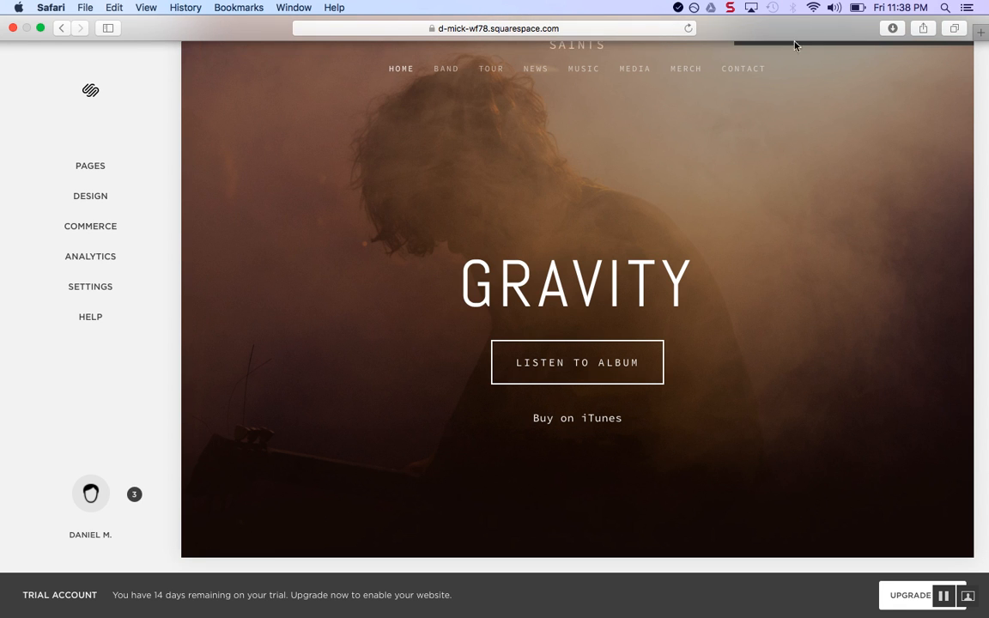
# Exit full screen and resize the browser window narrower and wider to check the mobile layout
pyautogui.click(41, 29)
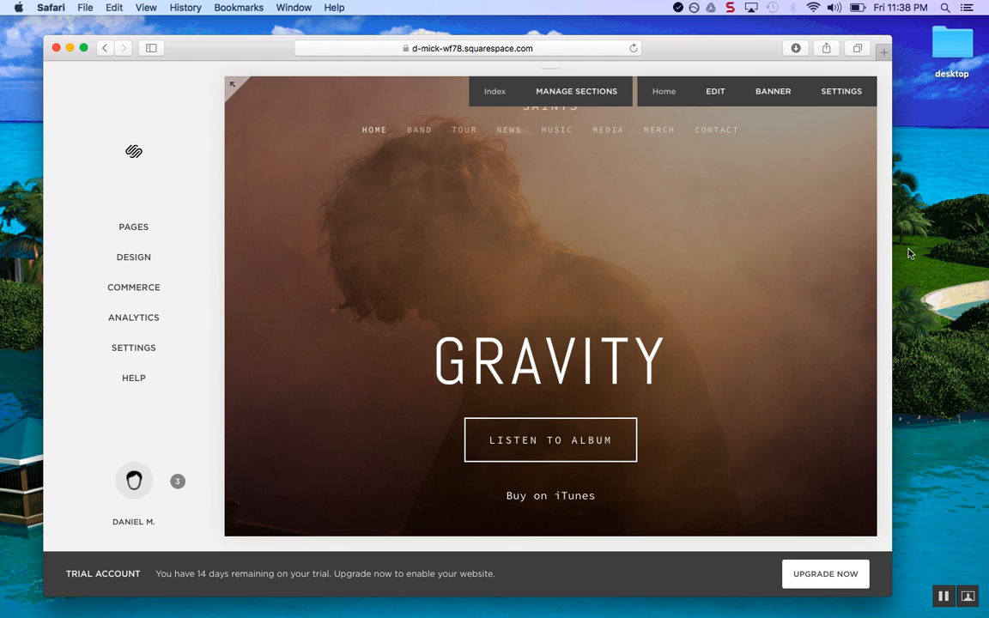
pyautogui.moveTo(893, 252); pyautogui.dragTo(791, 251)
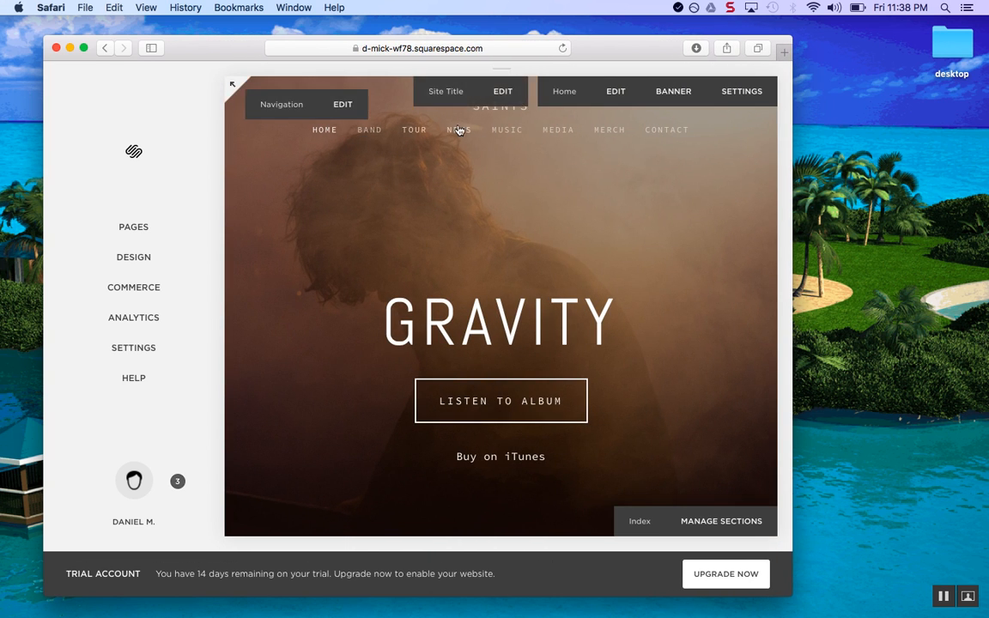
pyautogui.moveTo(792, 199); pyautogui.dragTo(667, 202)
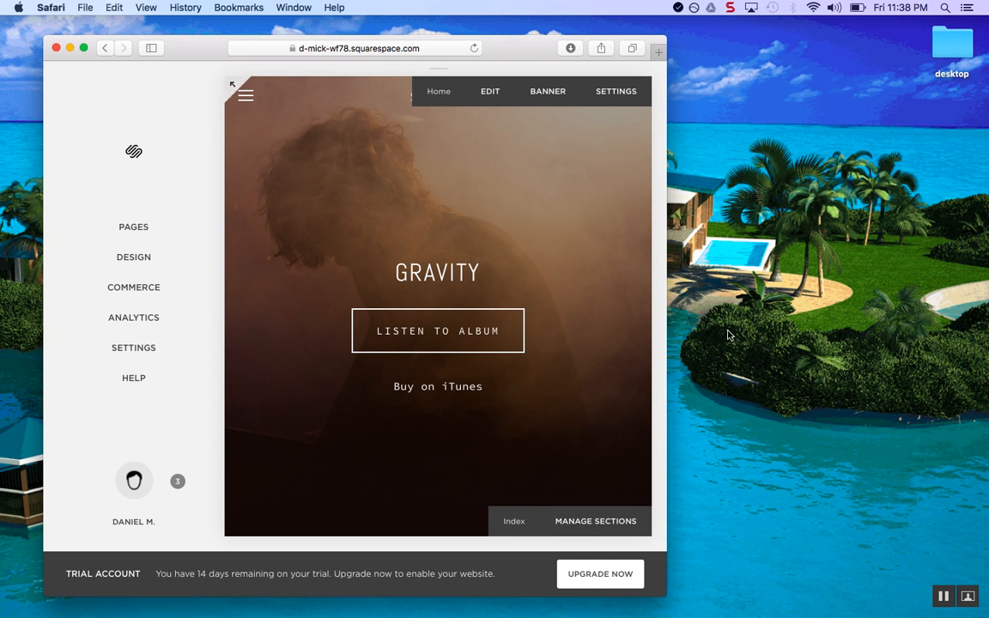
pyautogui.moveTo(666, 322); pyautogui.dragTo(912, 334)
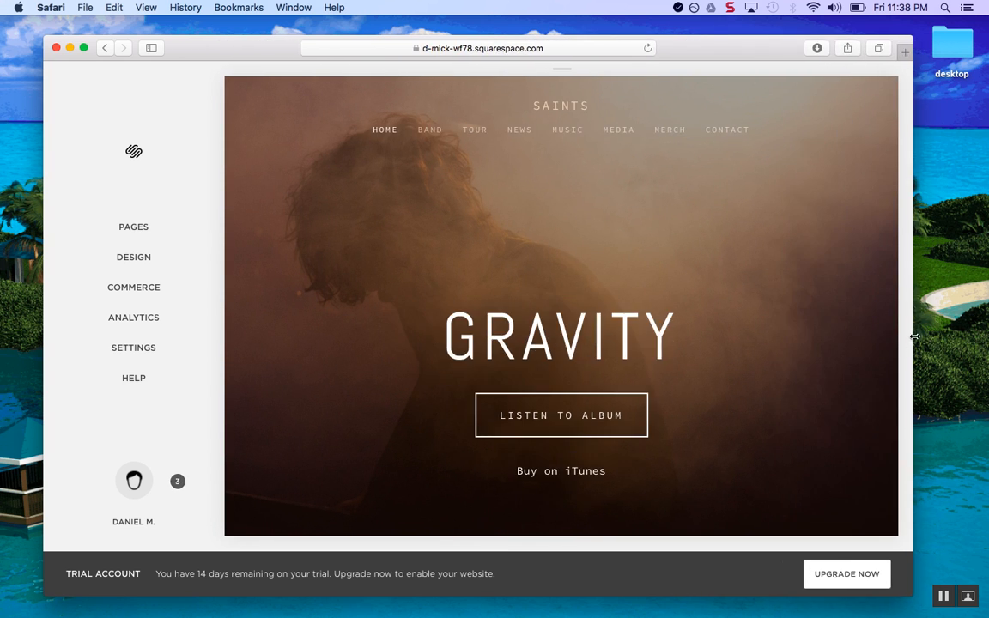
# Expand the site preview to full width, then restore the editing panel beside it
pyautogui.click(231, 86)
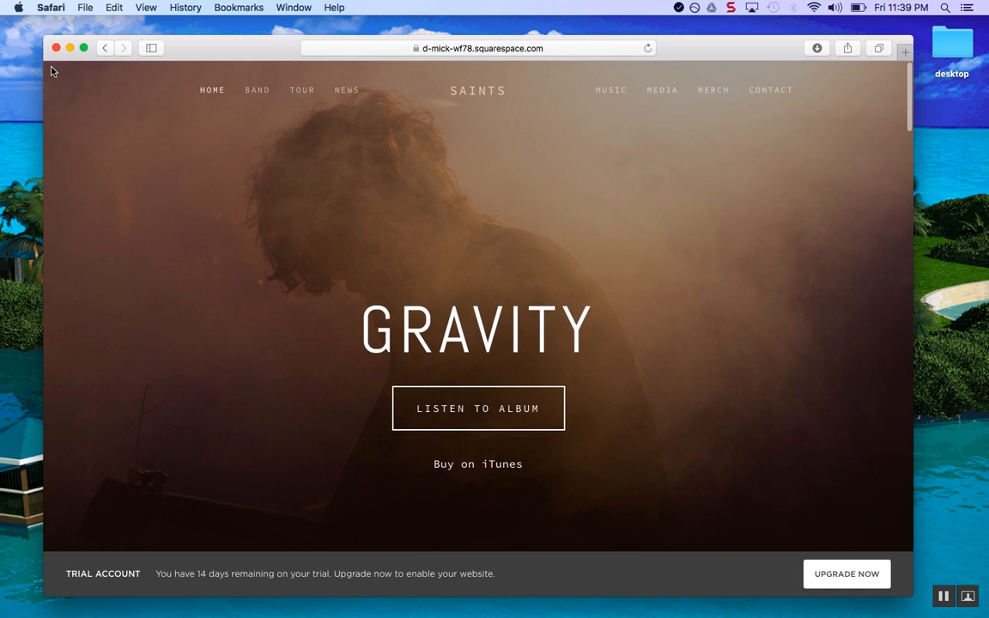
pyautogui.click(50, 67)
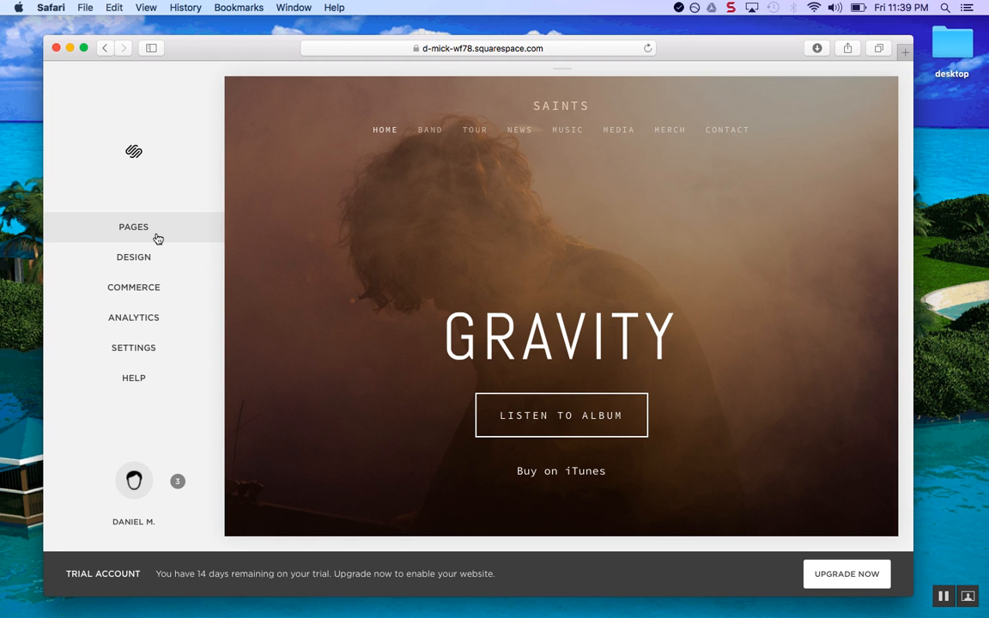
pyautogui.moveTo(363, 353)
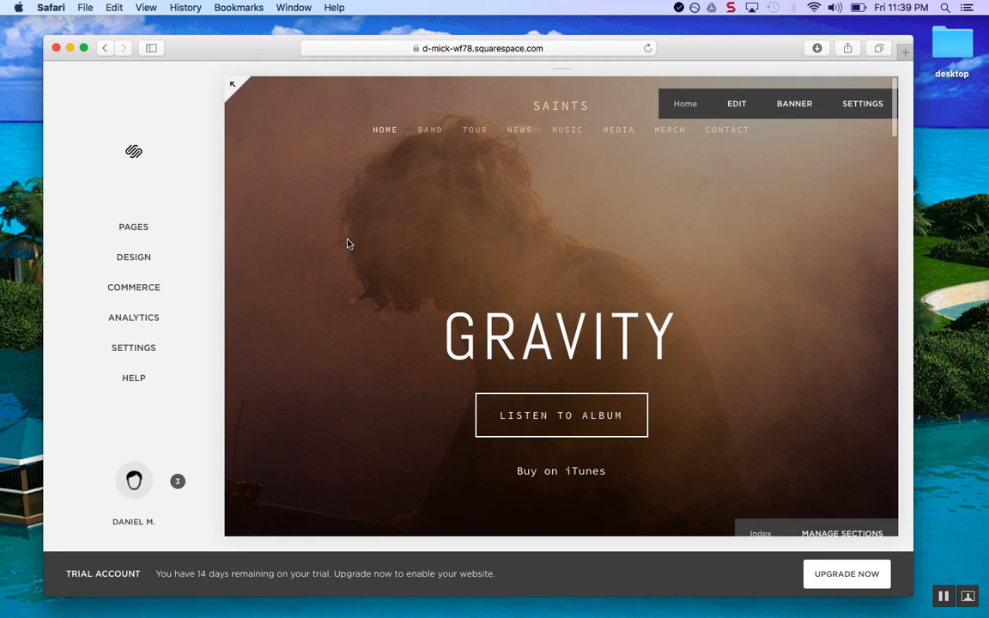
# In the Pages panel, create a real Welcome page from its demo content and save its settings
pyautogui.click(166, 237)
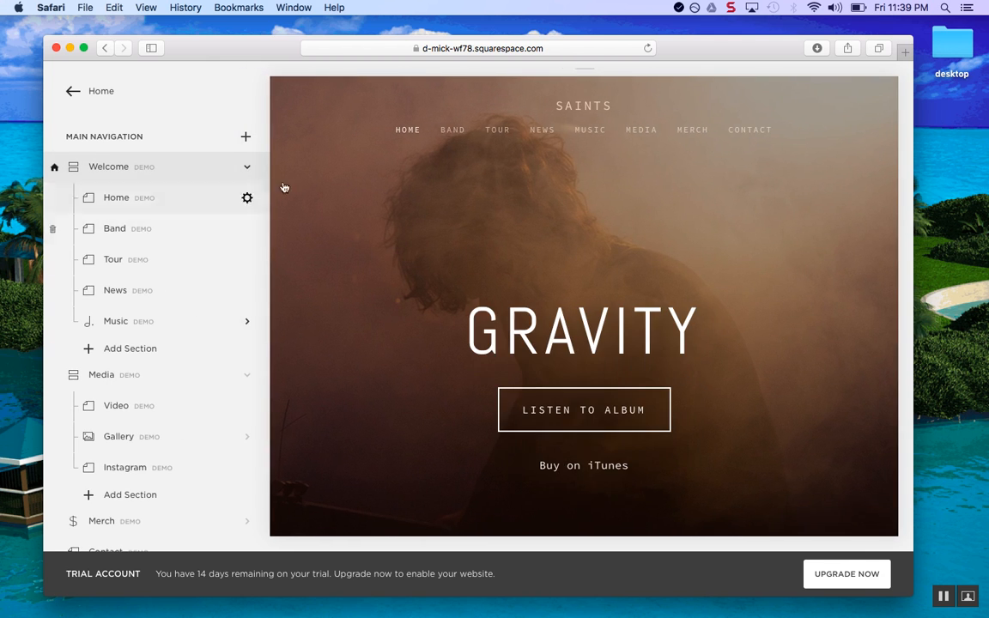
pyautogui.moveTo(511, 329)
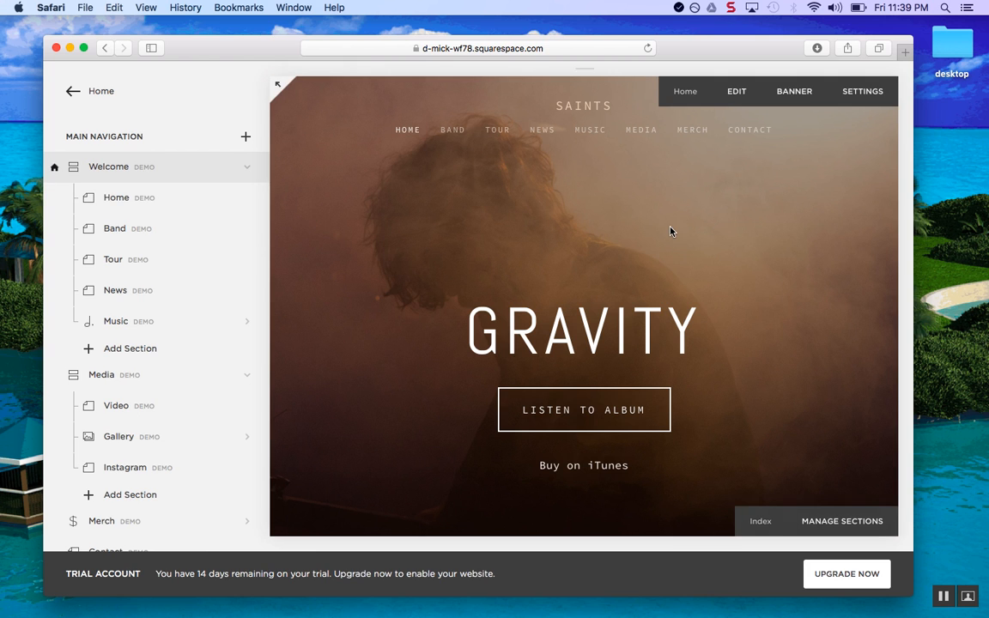
pyautogui.scroll(-1, 672, 230)
pyautogui.scroll(-5, 380, 245)
pyautogui.scroll(5, 380, 245)
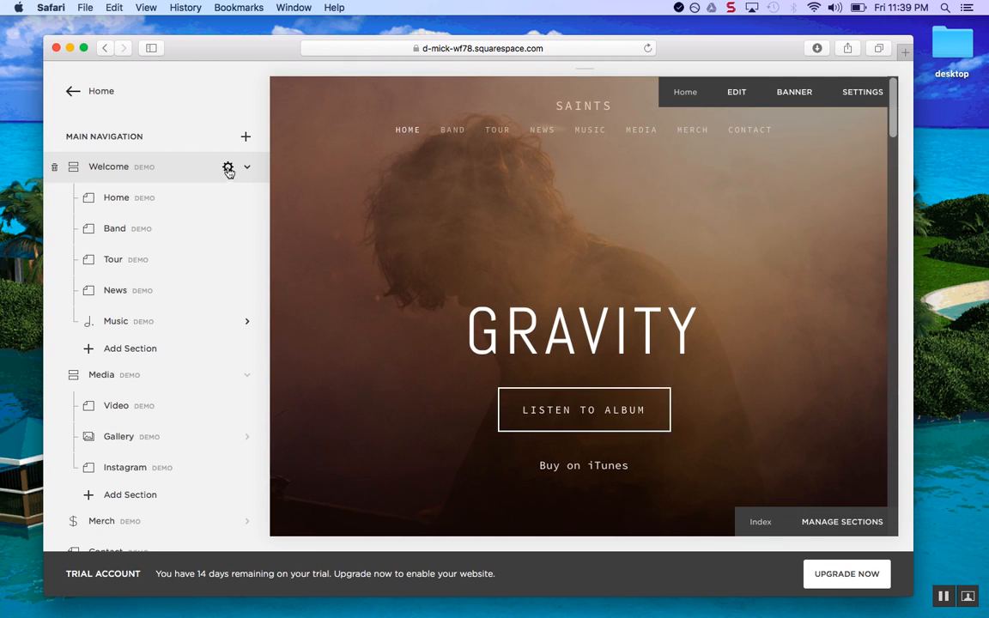
pyautogui.click(229, 168)
pyautogui.click(311, 218)
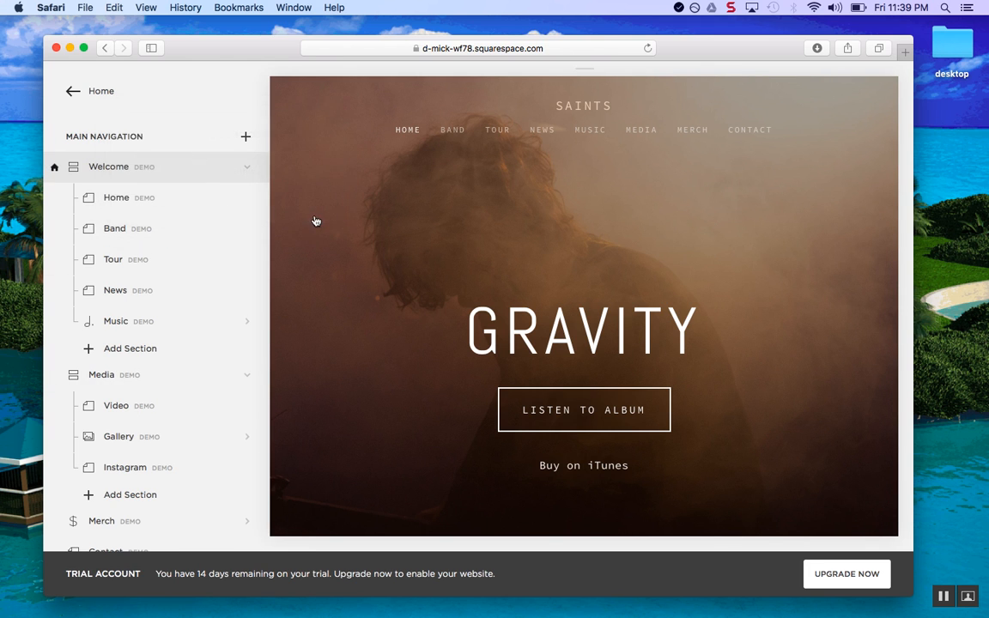
pyautogui.click(246, 166)
pyautogui.click(626, 150)
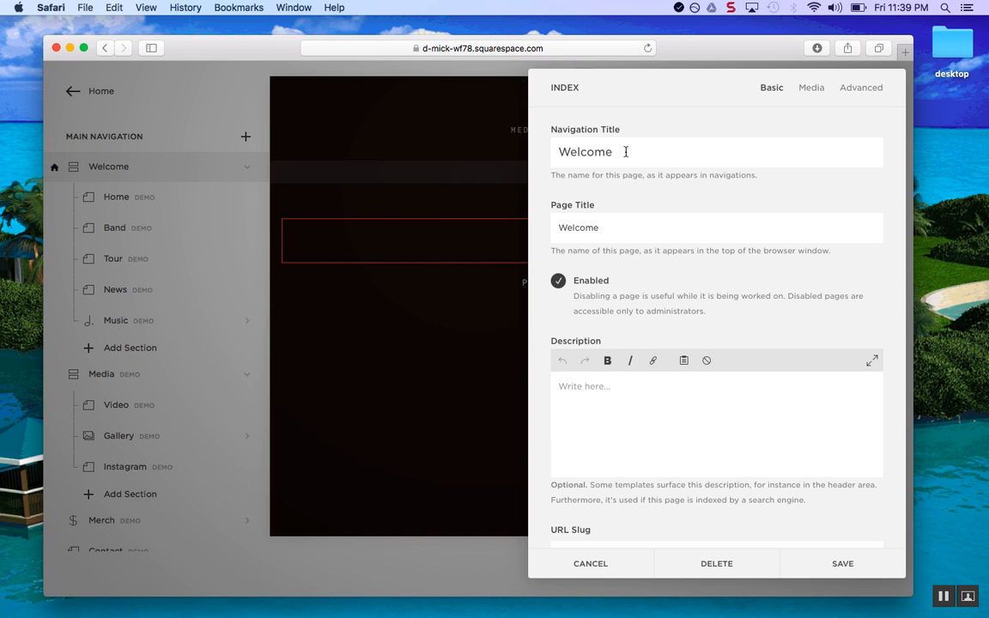
pyautogui.scroll(-5, 622, 409)
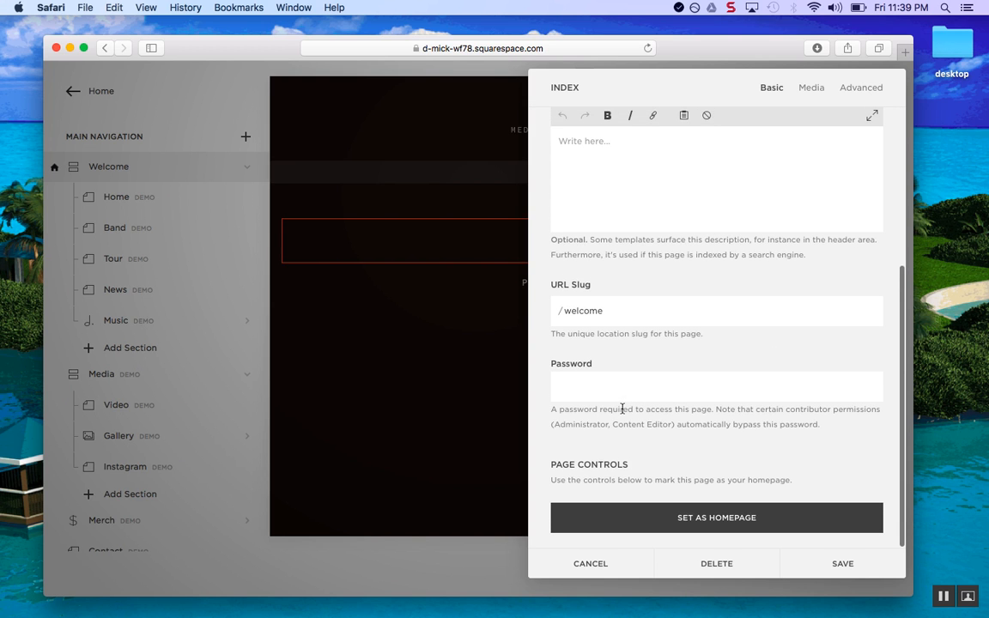
pyautogui.scroll(5, 622, 409)
pyautogui.scroll(-1, 622, 408)
pyautogui.click(842, 564)
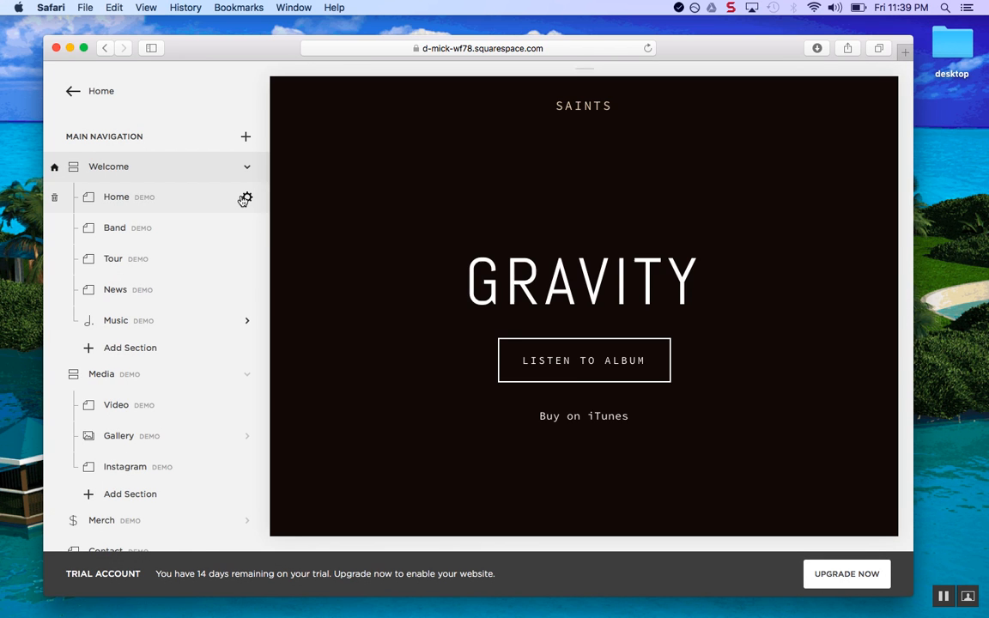
# Create real Home and Band pages from their demo content, saving each page's settings
pyautogui.click(245, 198)
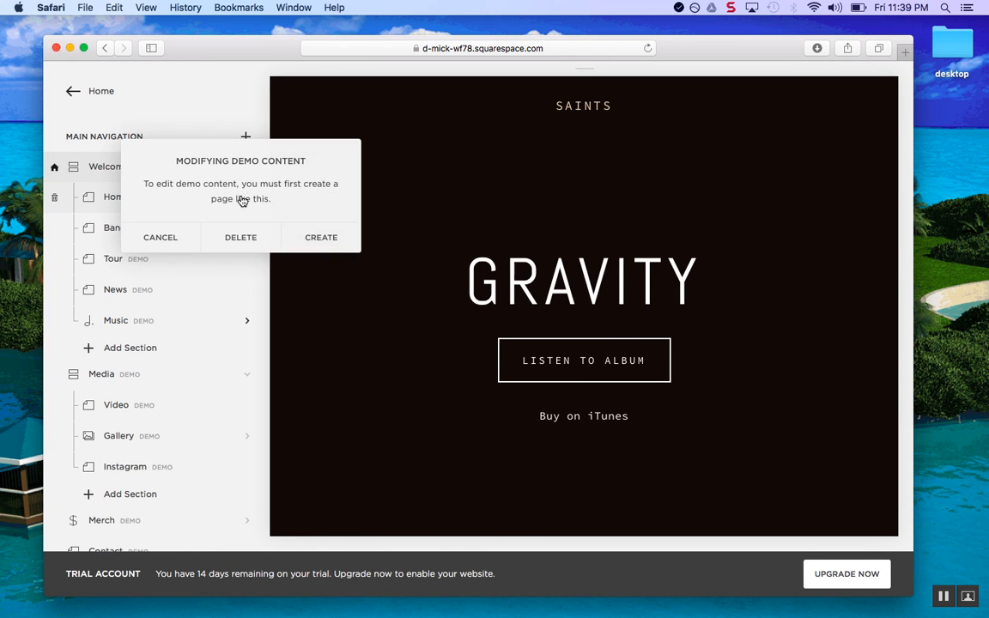
pyautogui.click(314, 238)
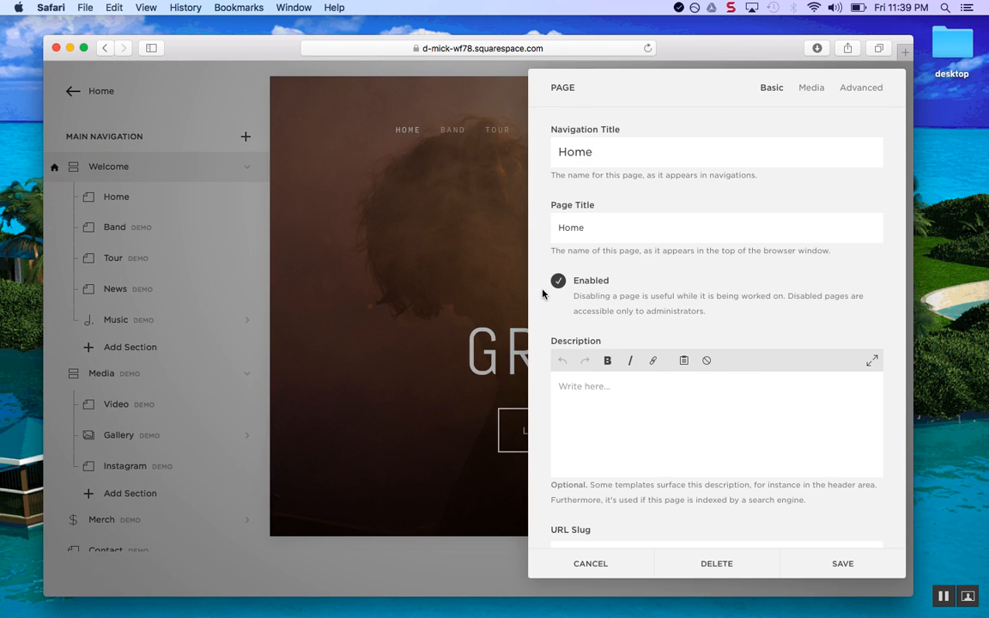
pyautogui.click(842, 563)
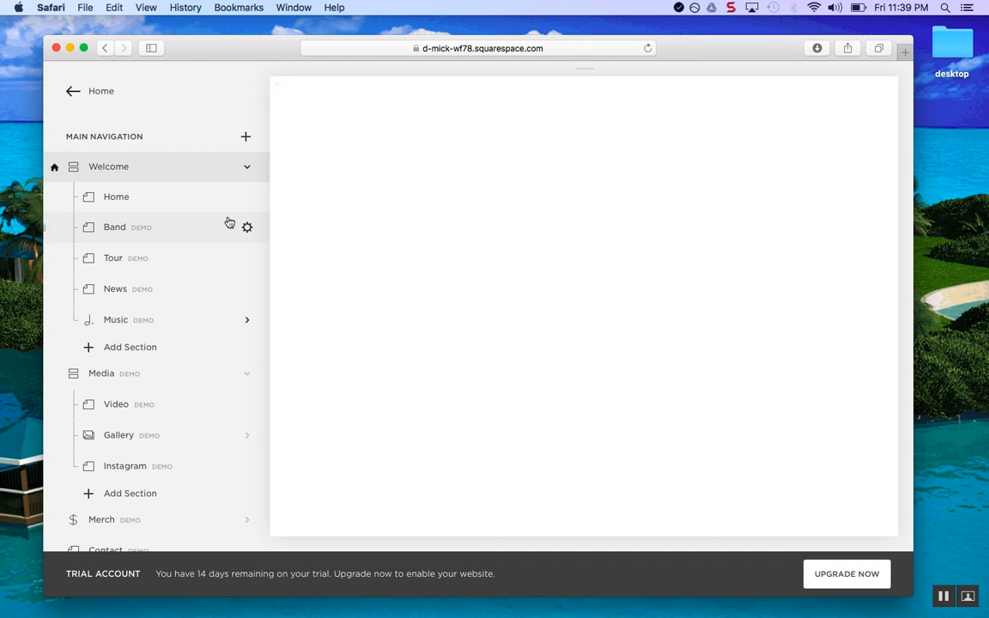
pyautogui.click(244, 227)
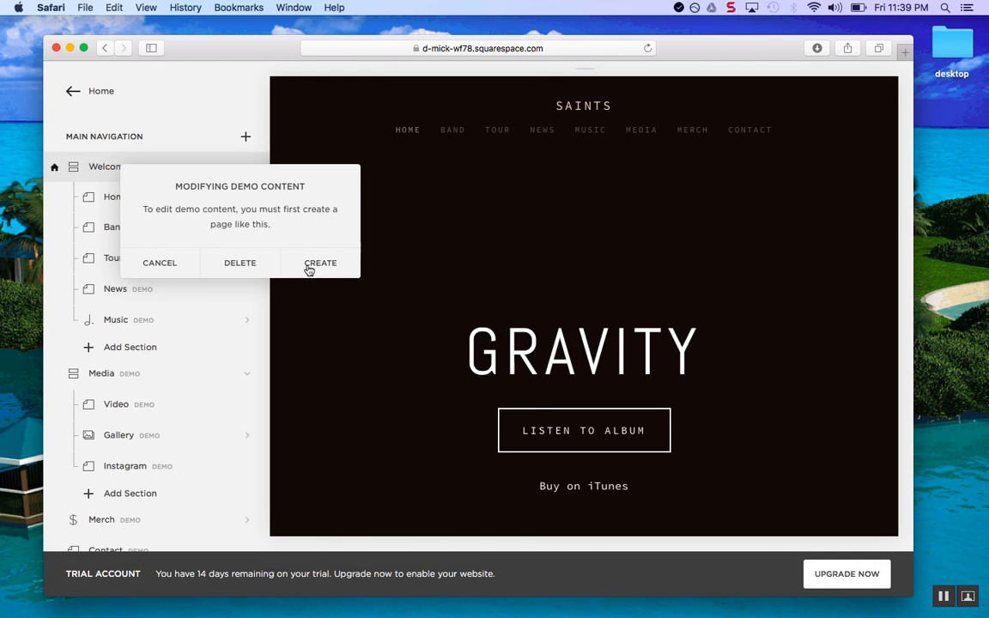
pyautogui.click(309, 268)
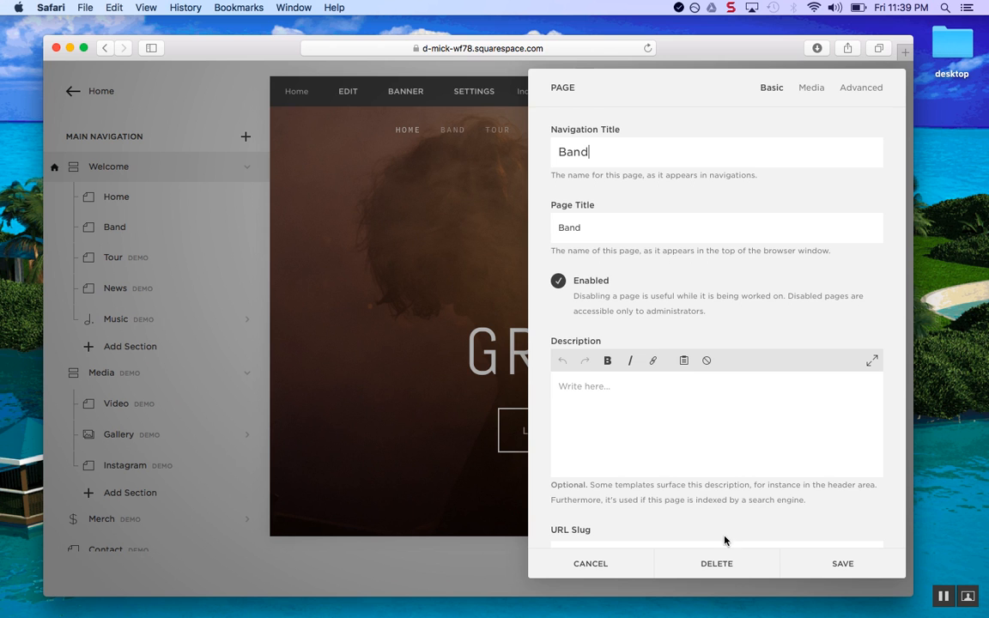
pyautogui.click(843, 563)
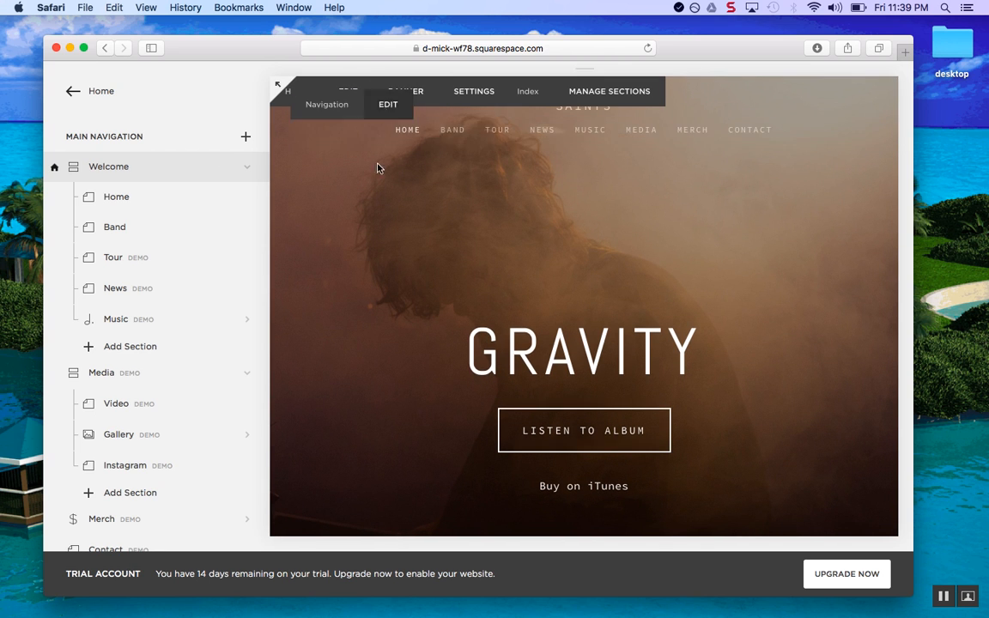
pyautogui.scroll(-2, 370, 190)
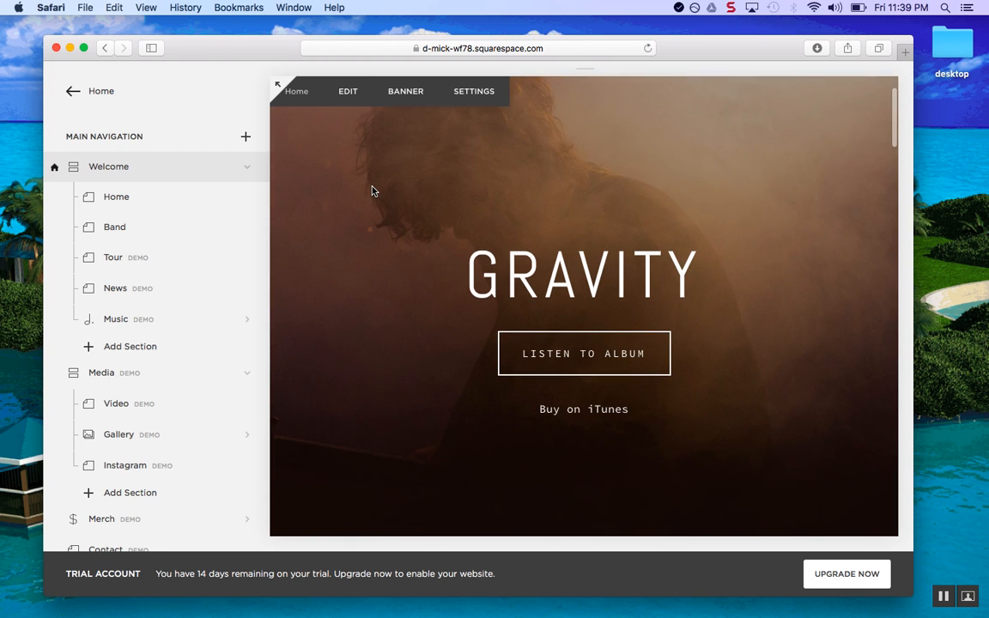
# Edit the Home page and retype the GRAVITY headline as SAINTS
pyautogui.click(348, 93)
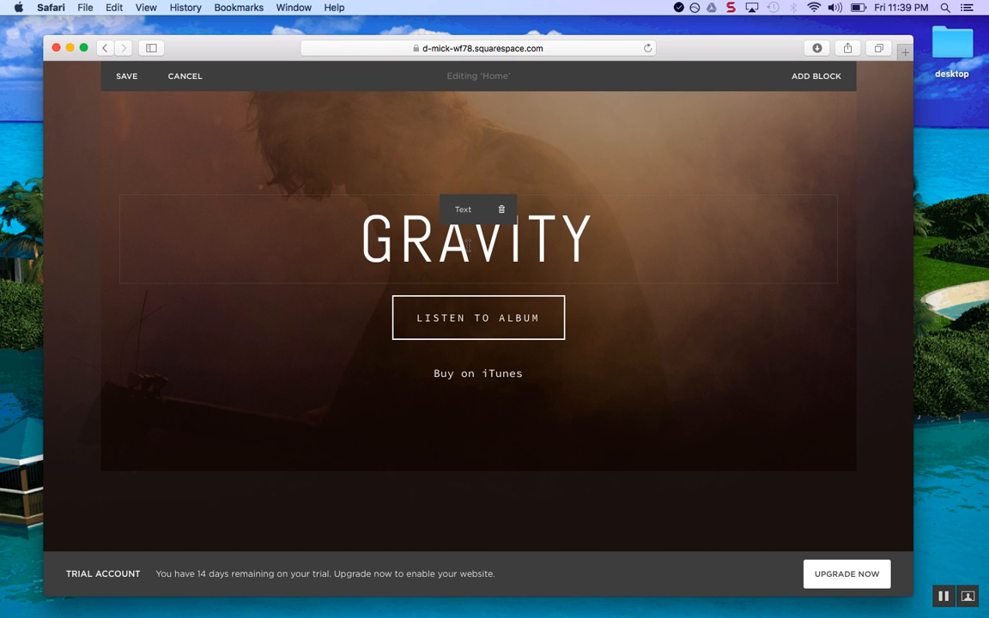
pyautogui.click(471, 246)
pyautogui.press('BackSpace')
pyautogui.press('BackSpace')
pyautogui.press('BackSpace')
pyautogui.press('BackSpace')
pyautogui.press('BackSpace')
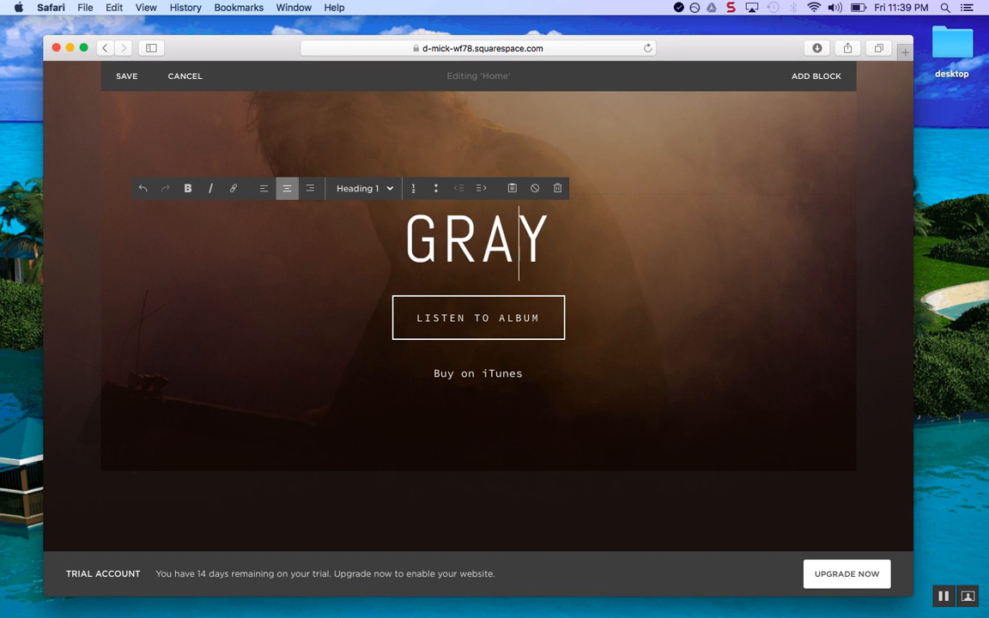
pyautogui.write('SAINTS')
pyautogui.press('Delete')
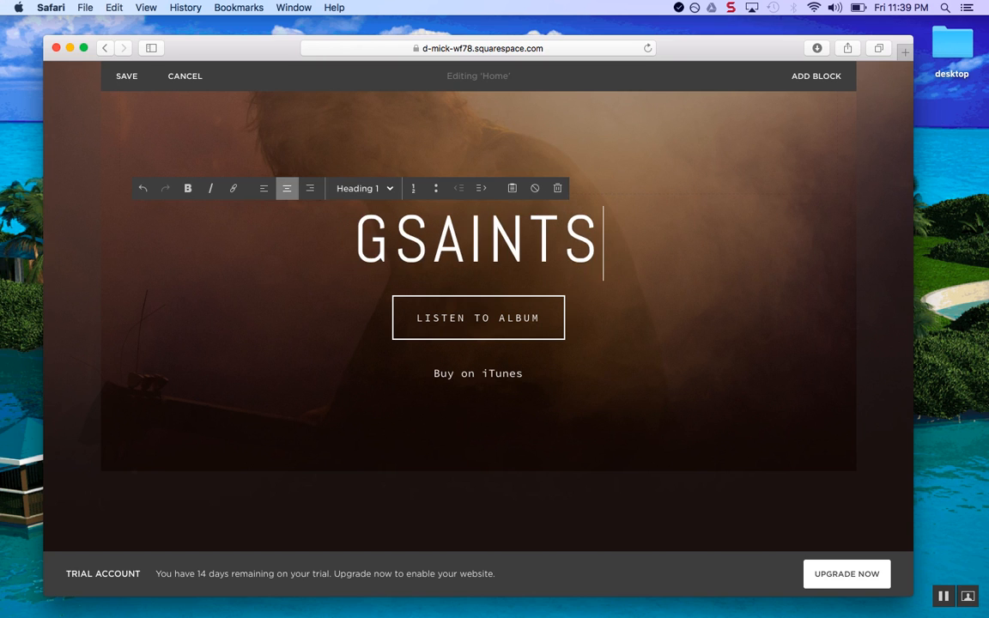
pyautogui.press('BackSpace')
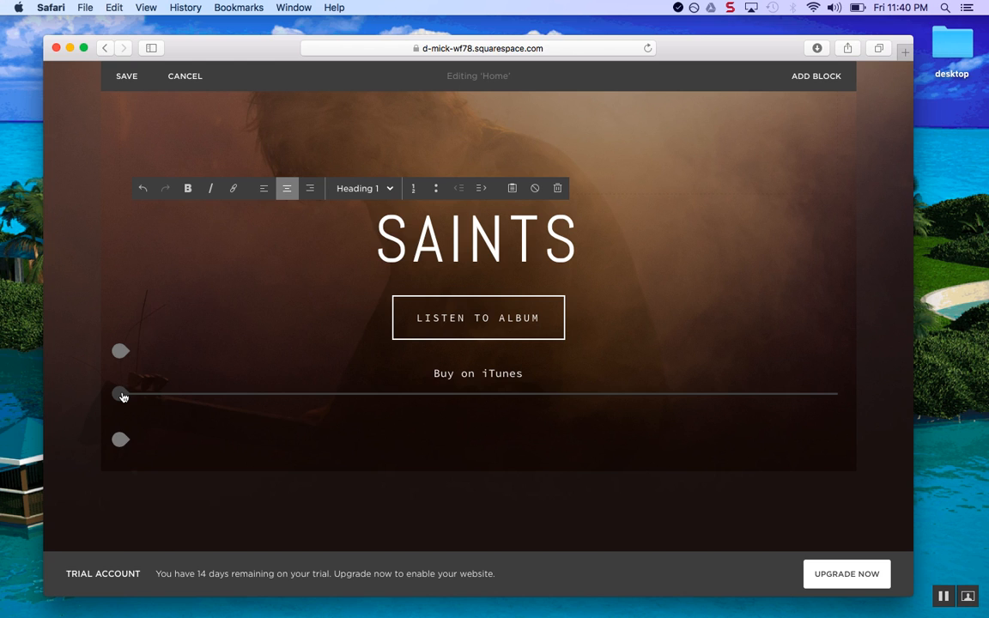
# Insert a Button block below the Buy on iTunes line from the Add Block picker
pyautogui.click(120, 394)
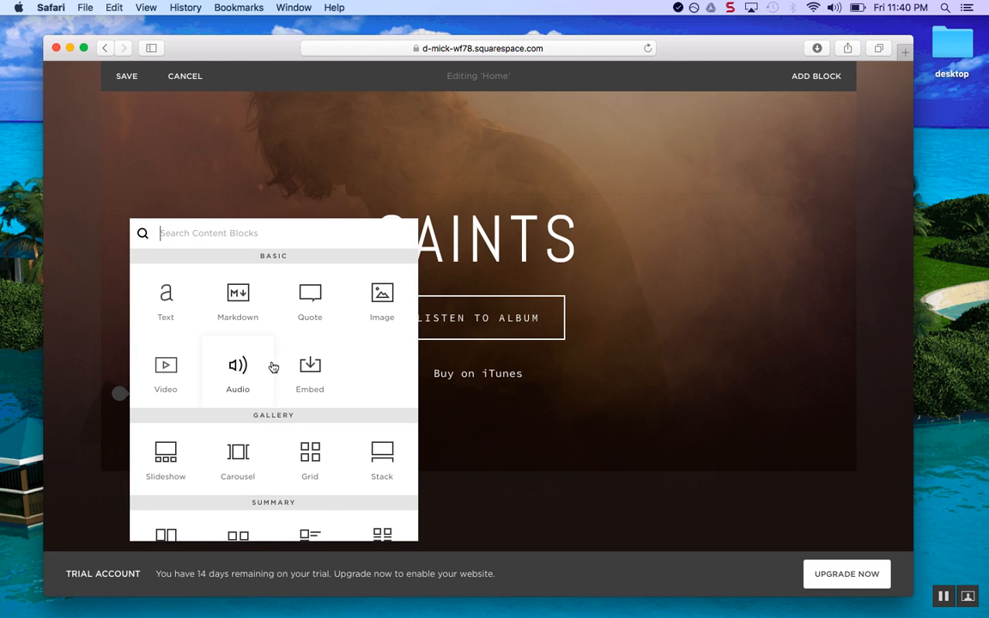
pyautogui.scroll(-5, 189, 421)
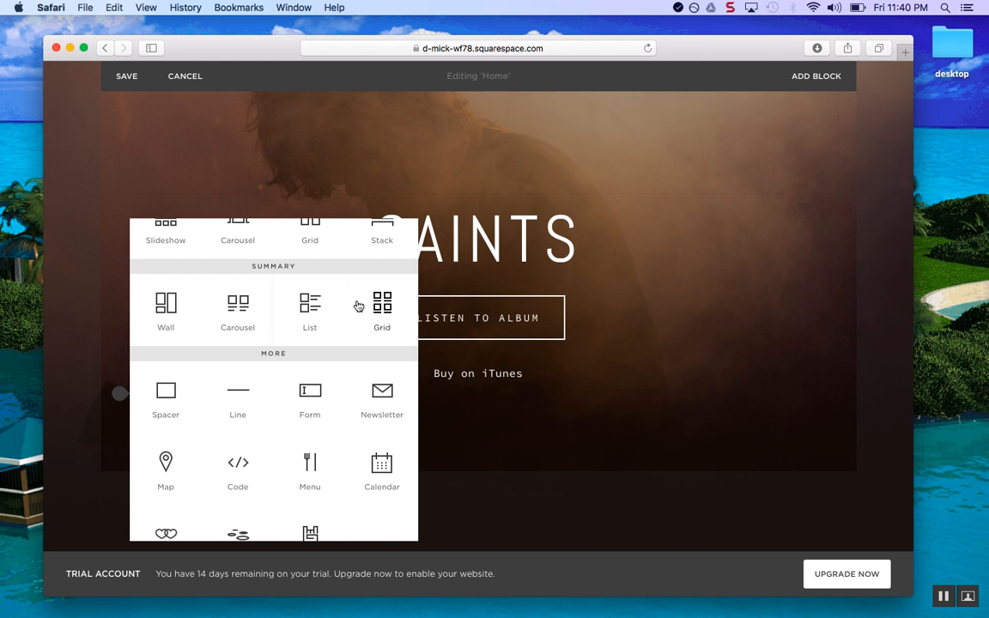
pyautogui.scroll(3, 244, 300)
pyautogui.scroll(-6, 258, 326)
pyautogui.scroll(-3, 275, 383)
pyautogui.scroll(1, 280, 364)
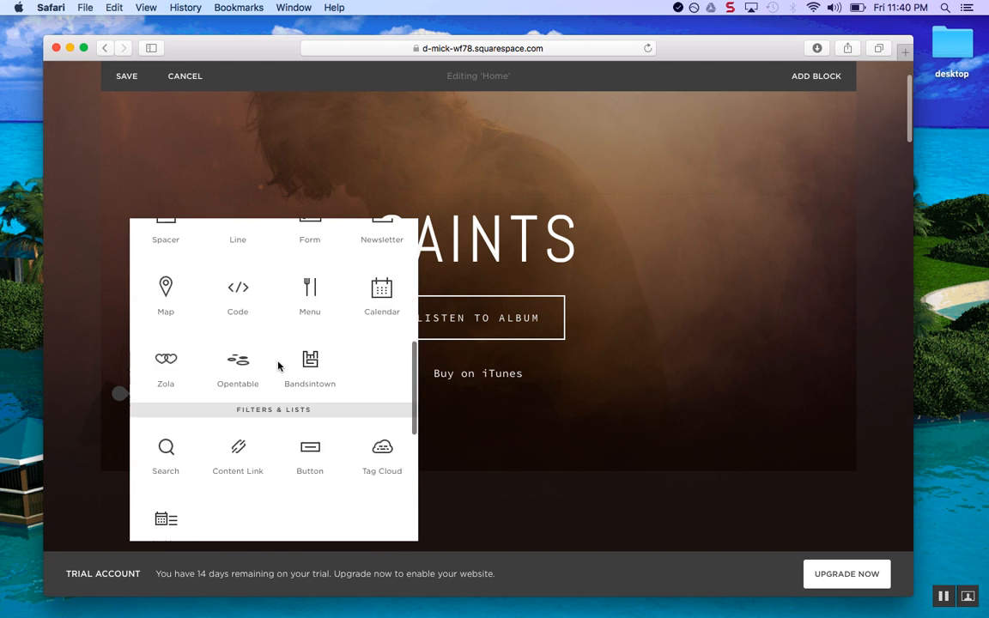
pyautogui.scroll(-4, 279, 367)
pyautogui.scroll(4, 279, 366)
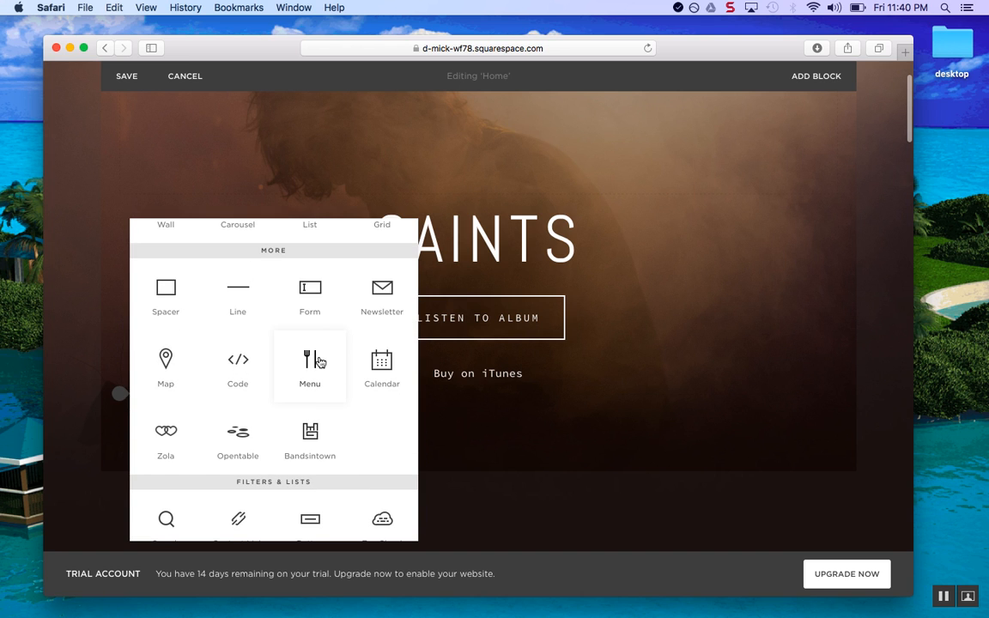
pyautogui.scroll(-5, 318, 363)
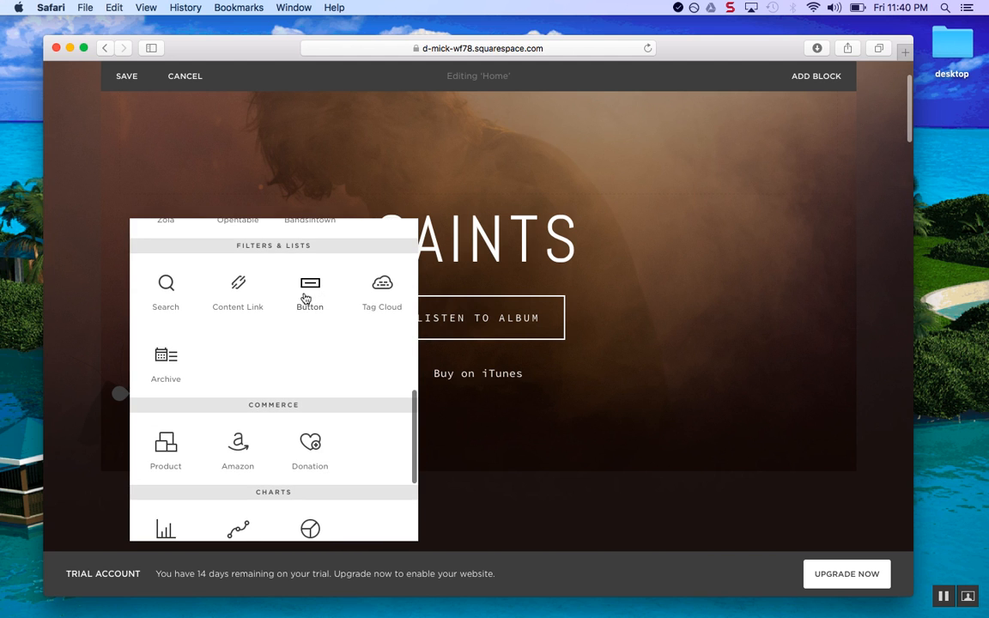
pyautogui.click(310, 287)
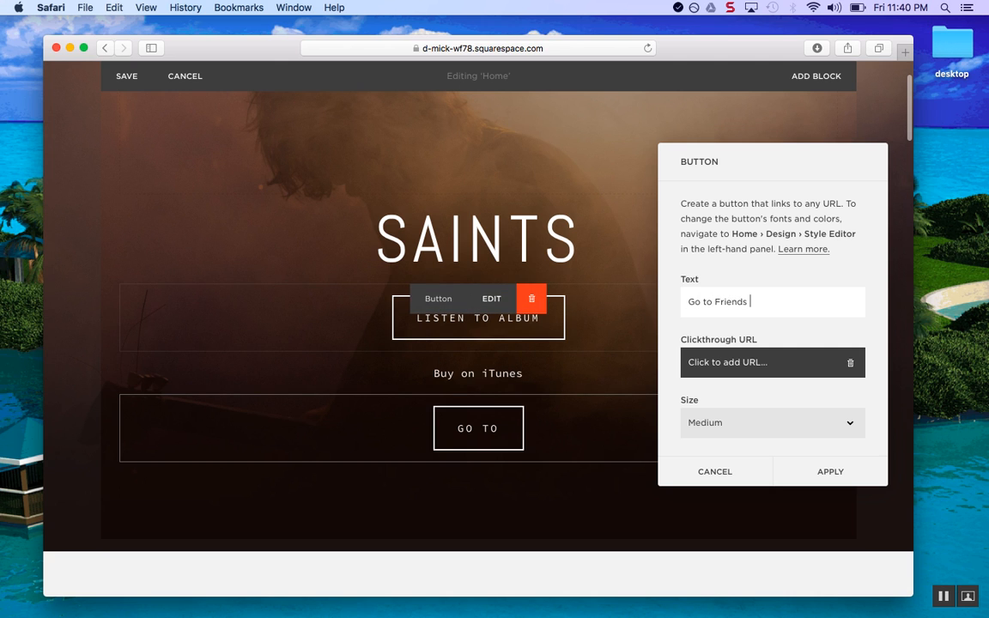
# Change the button label to 'Go to Friend's Band' and browse its Clickthrough URL file and page options
pyautogui.press('BackSpace')
pyautogui.press('BackSpace')
pyautogui.write("'s Band")
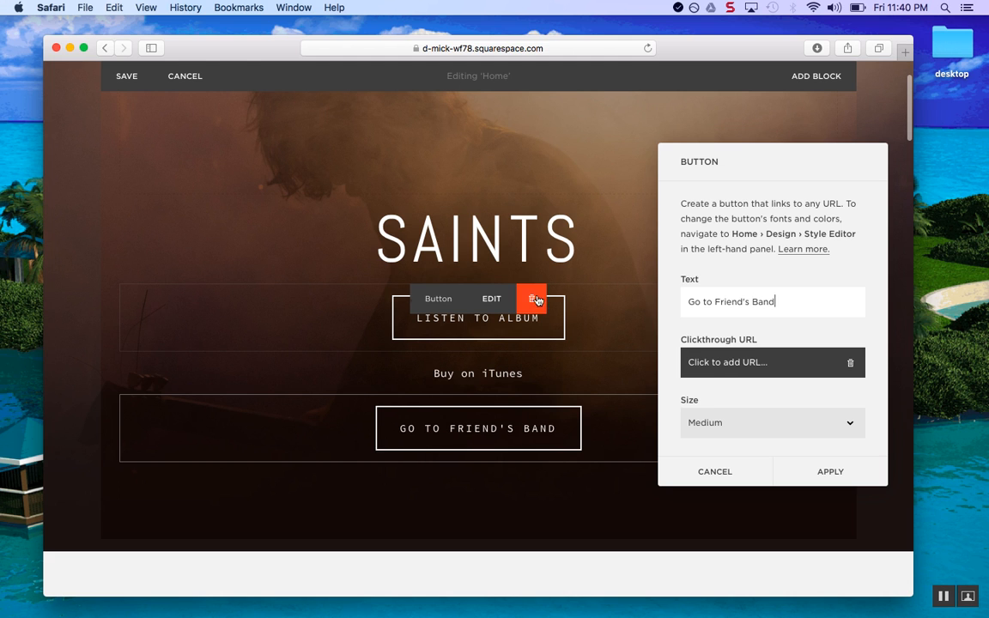
pyautogui.scroll(-2, 684, 311)
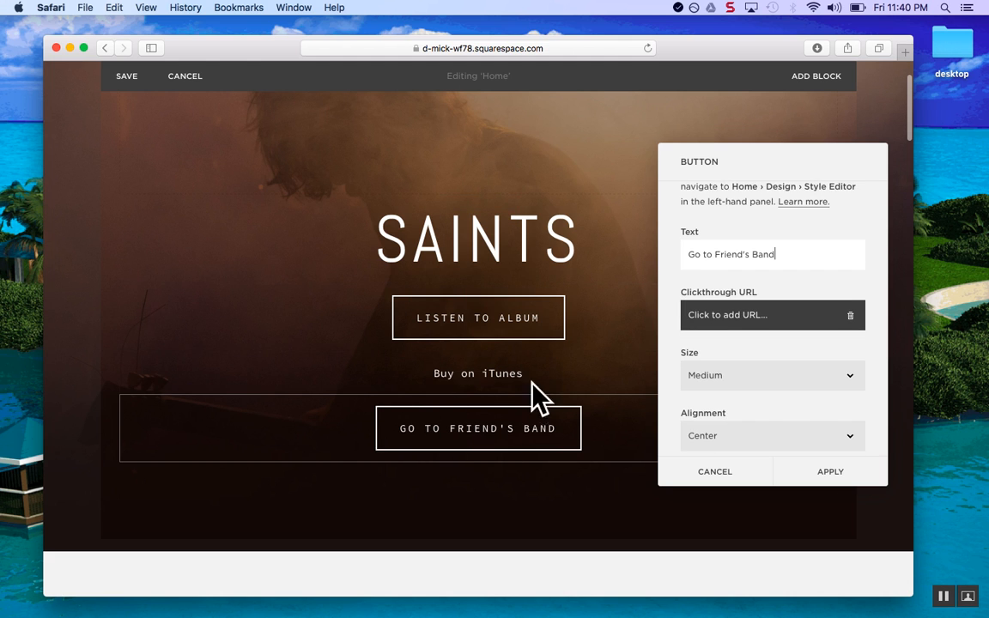
pyautogui.click(695, 321)
pyautogui.scroll(-1, 688, 375)
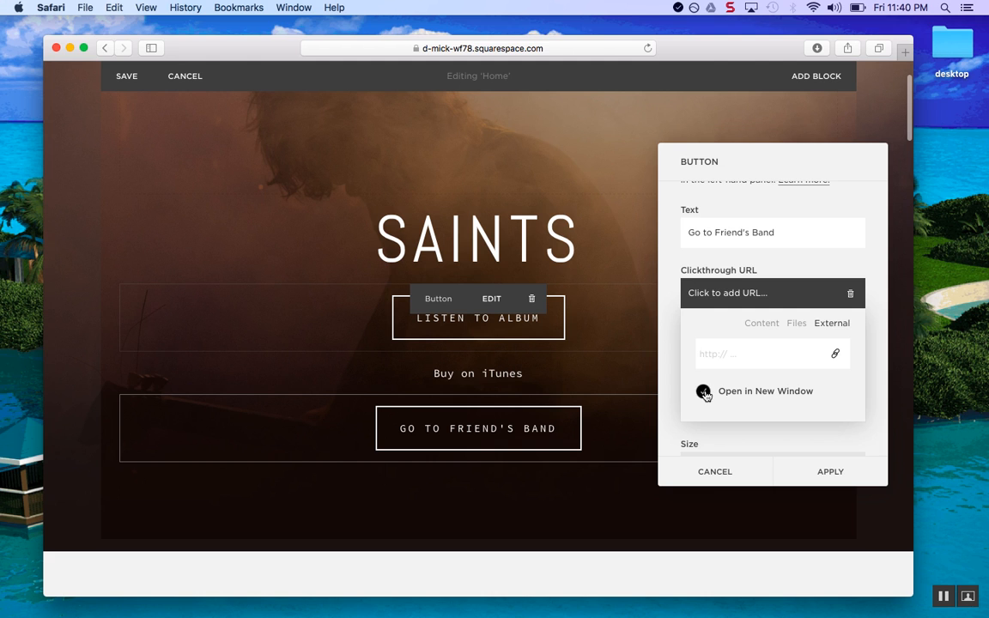
pyautogui.click(797, 323)
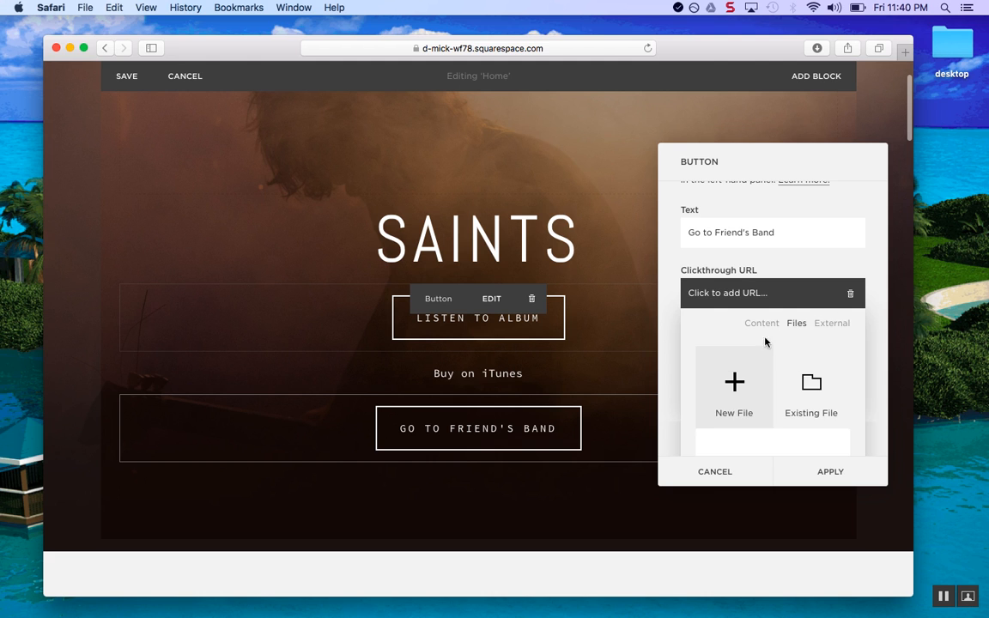
pyautogui.scroll(-3, 681, 389)
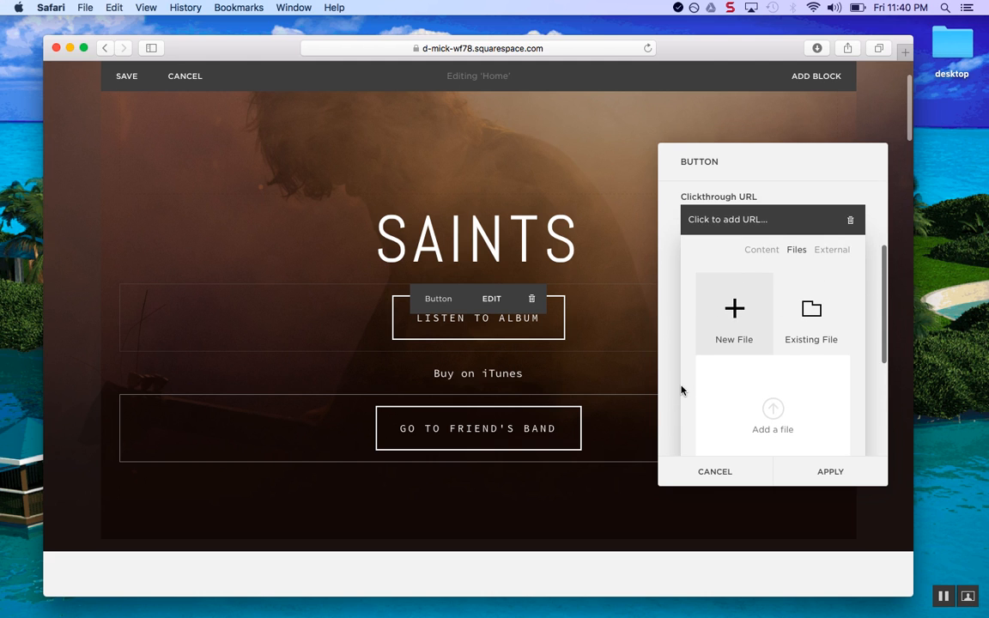
pyautogui.click(762, 249)
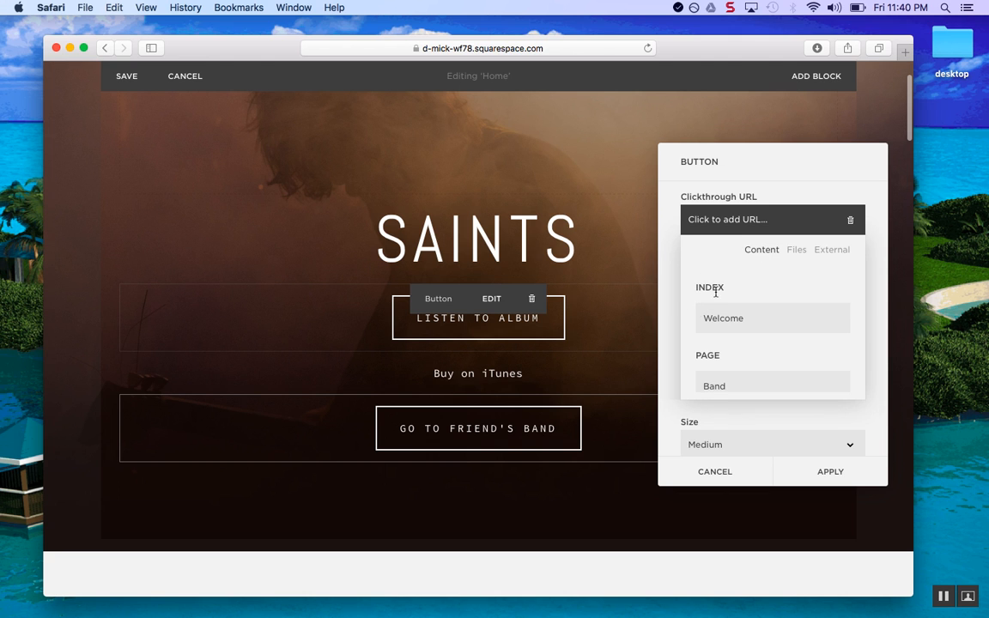
# Cancel the button settings and delete the button block, confirming the removal
pyautogui.click(784, 159)
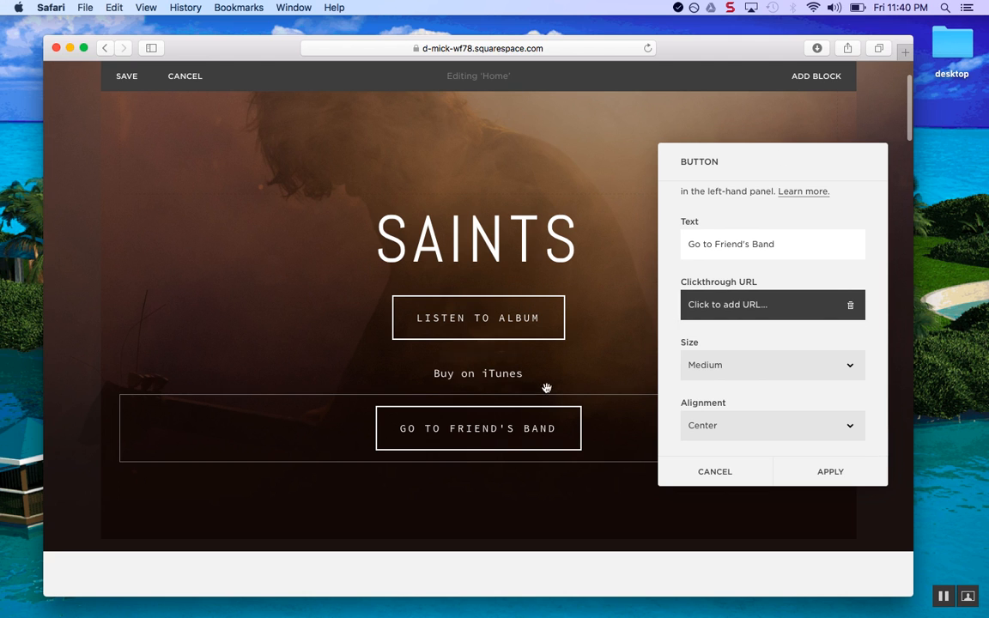
pyautogui.click(726, 472)
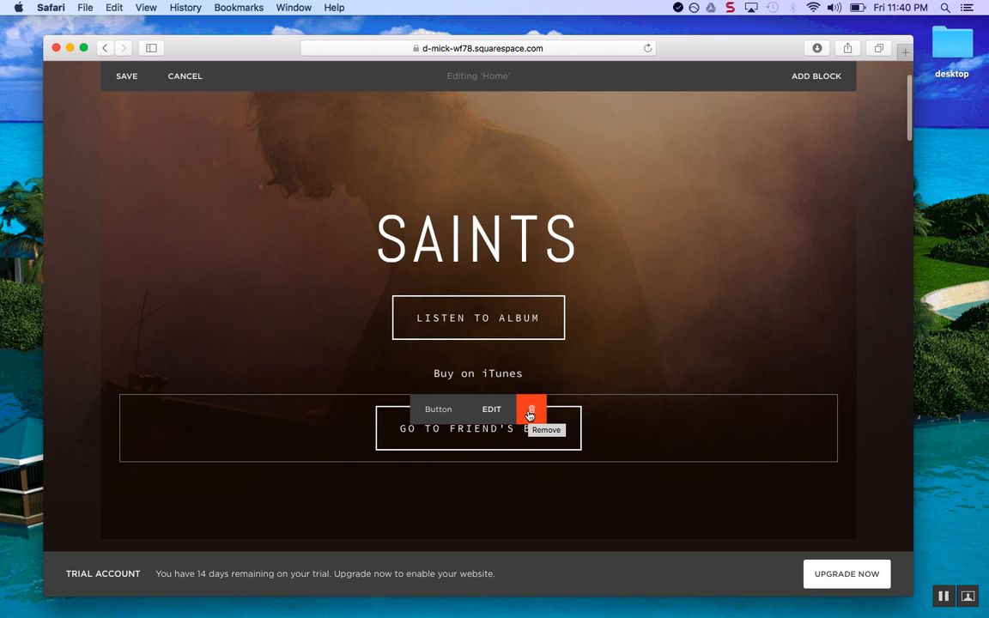
pyautogui.click(530, 415)
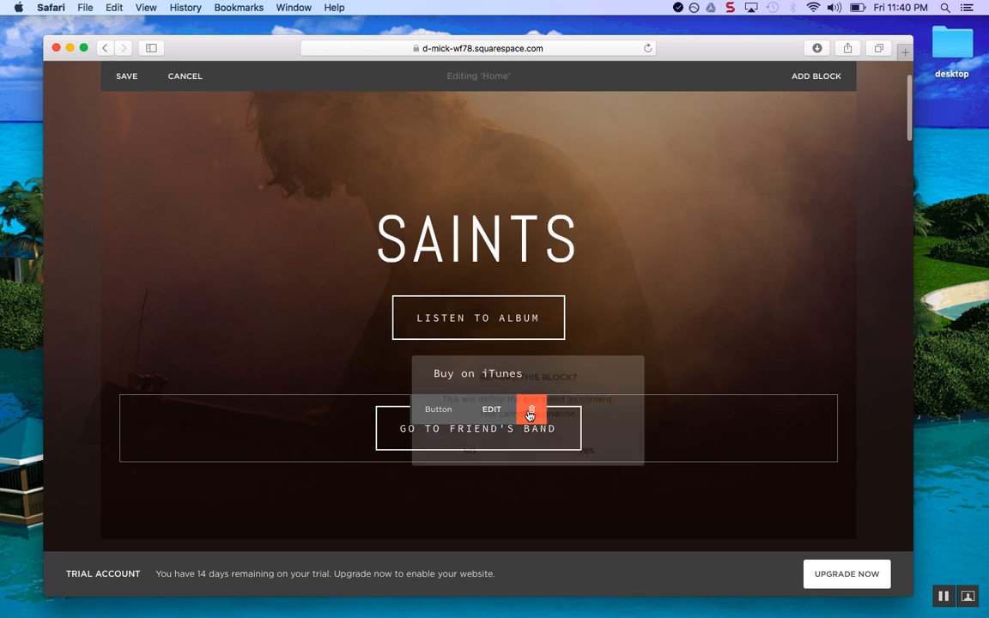
pyautogui.click(590, 455)
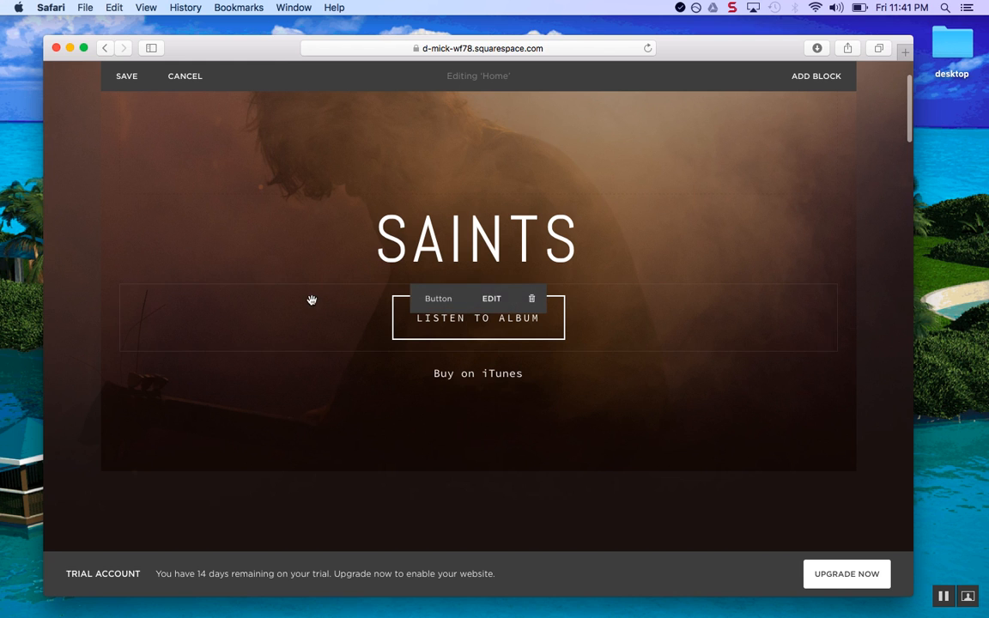
# Save the SAINTS Home page edits and return to the main site menu
pyautogui.scroll(2, 312, 297)
pyautogui.click(125, 102)
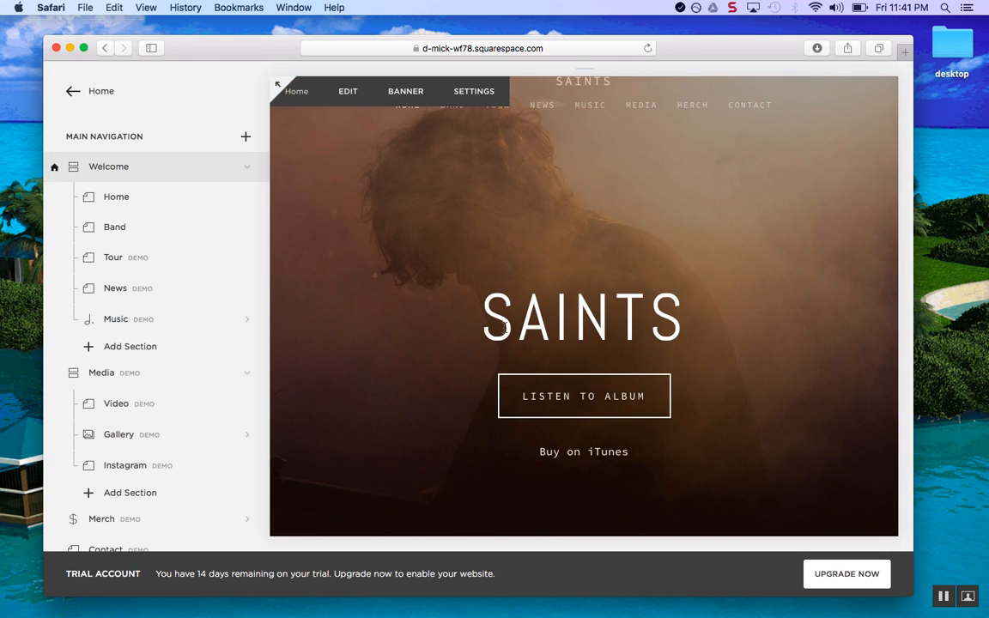
pyautogui.scroll(-5, 503, 331)
pyautogui.scroll(3, 504, 258)
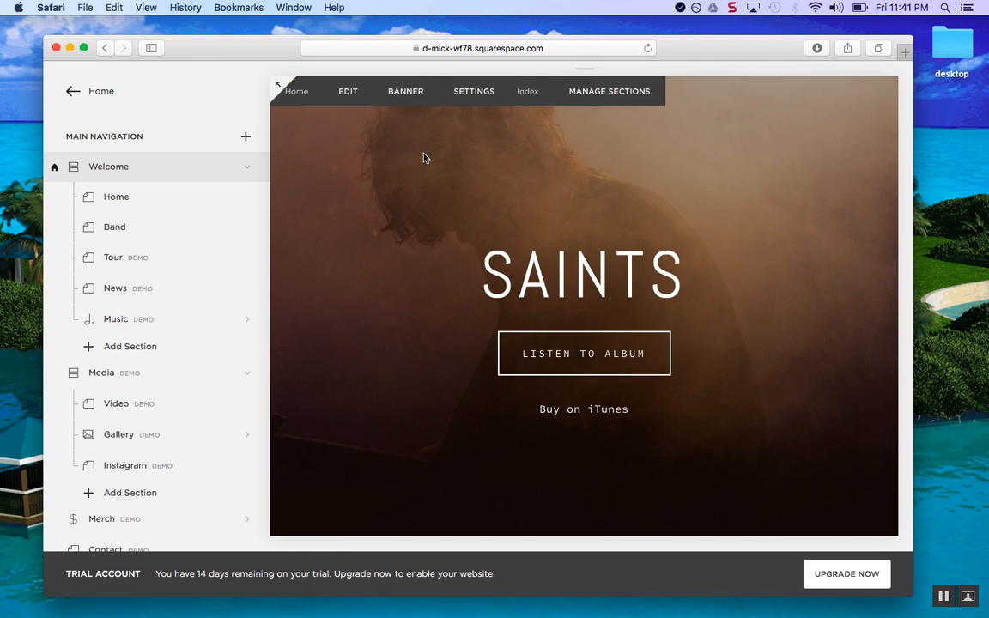
pyautogui.scroll(2, 403, 146)
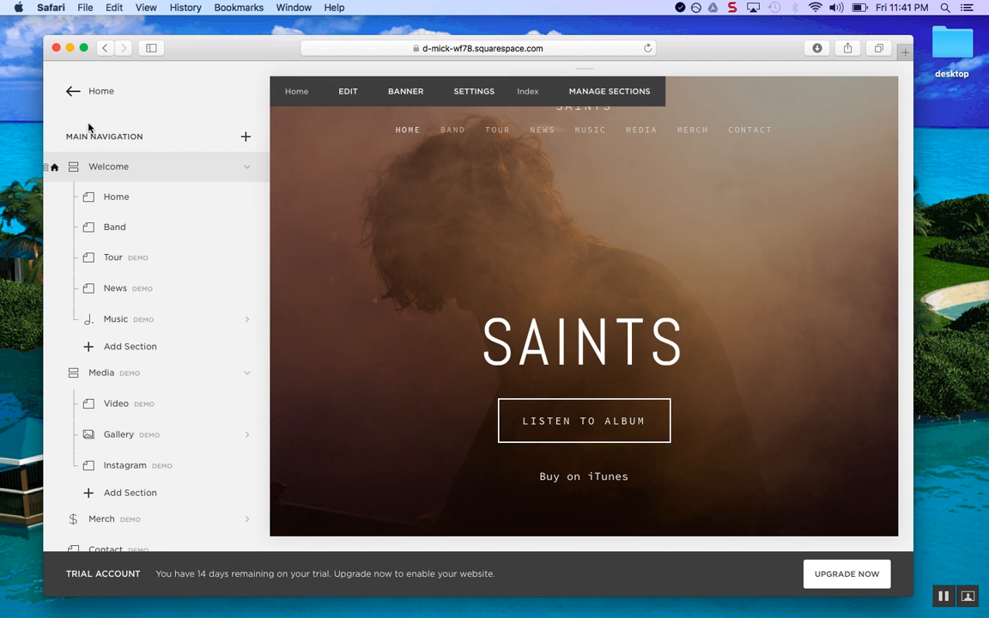
pyautogui.click(73, 94)
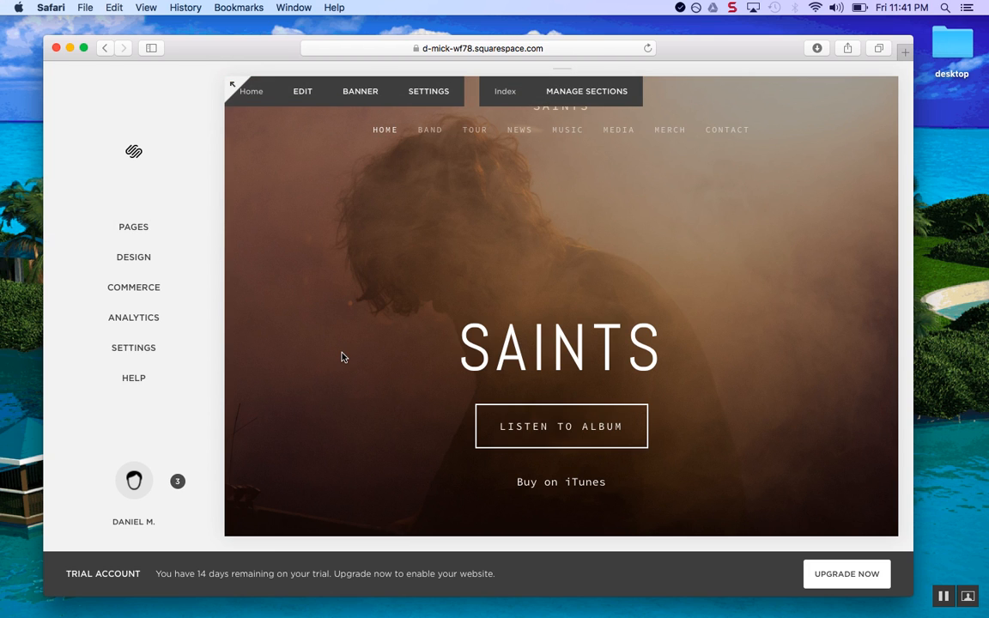
# Look through Design settings and the Commerce orders and inventory, then return to the main menu
pyautogui.click(159, 259)
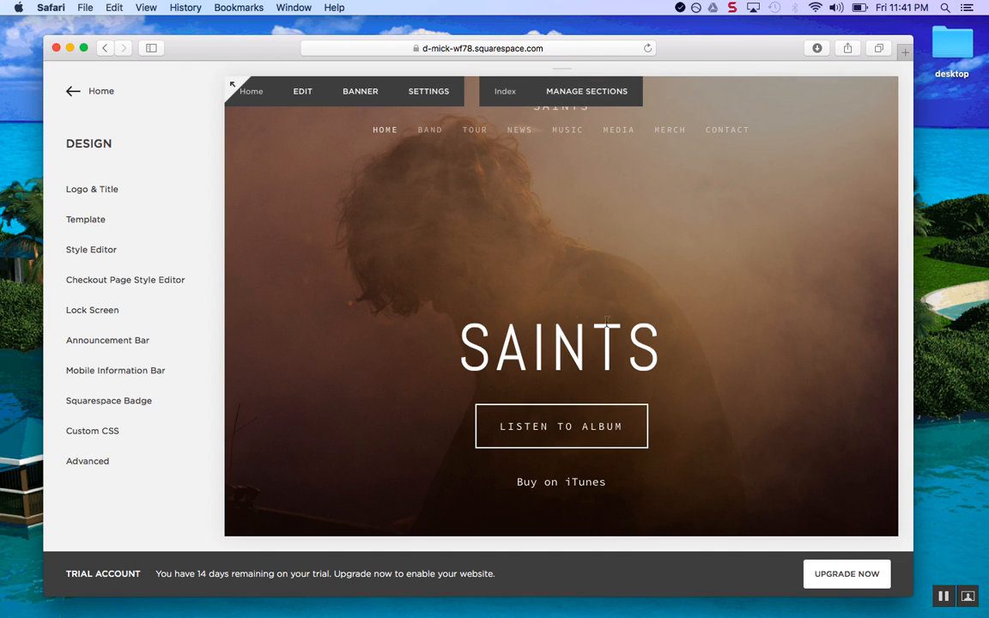
pyautogui.click(69, 92)
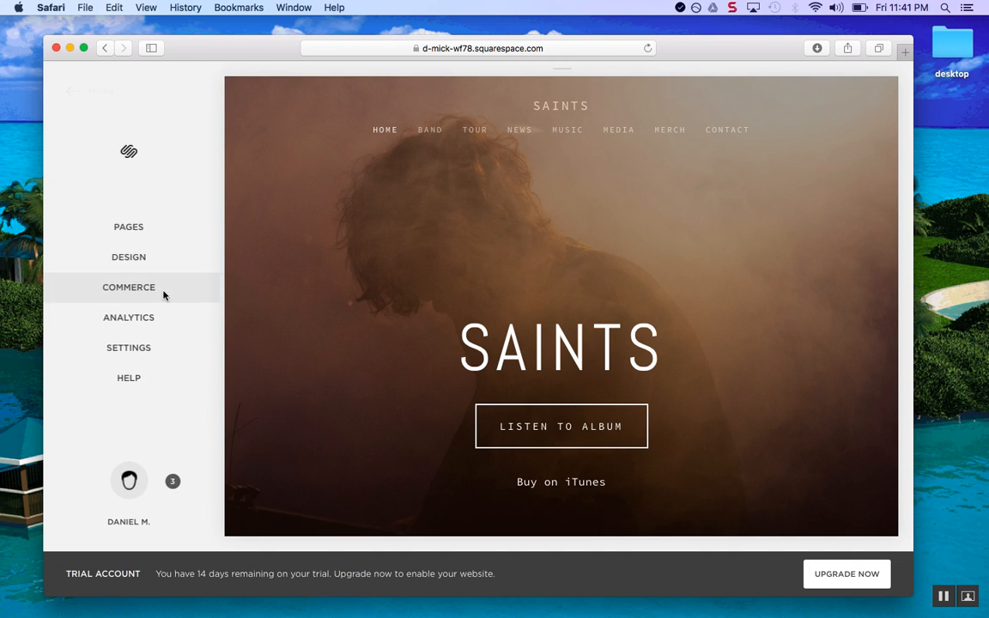
pyautogui.click(163, 292)
pyautogui.click(145, 194)
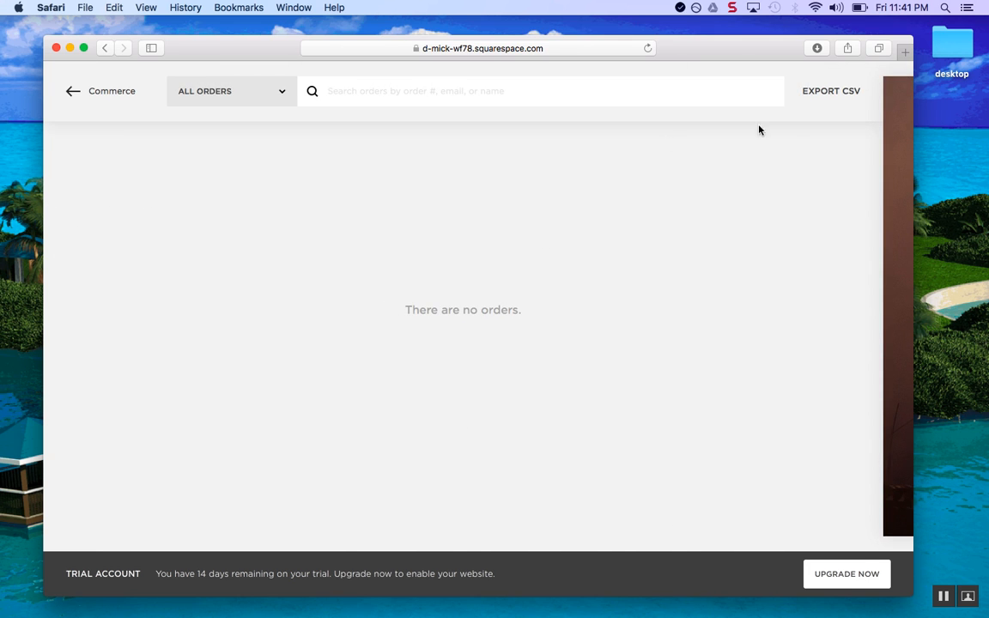
pyautogui.moveTo(198, 48)
pyautogui.mouseDown()
pyautogui.moveTo(159, 48)
pyautogui.moveTo(214, 38)
pyautogui.mouseUp()
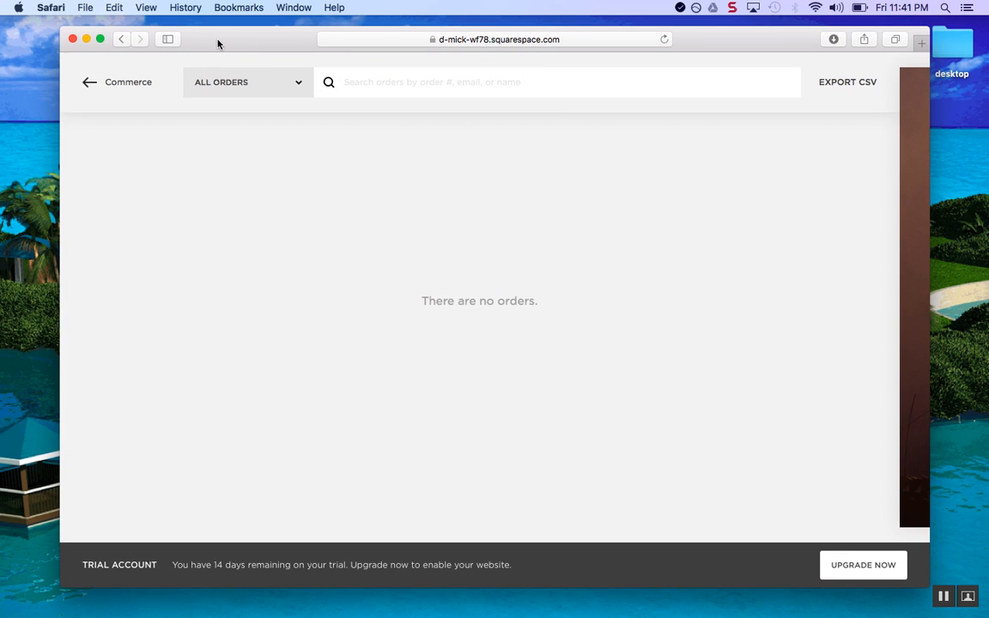
pyautogui.click(86, 87)
pyautogui.click(131, 211)
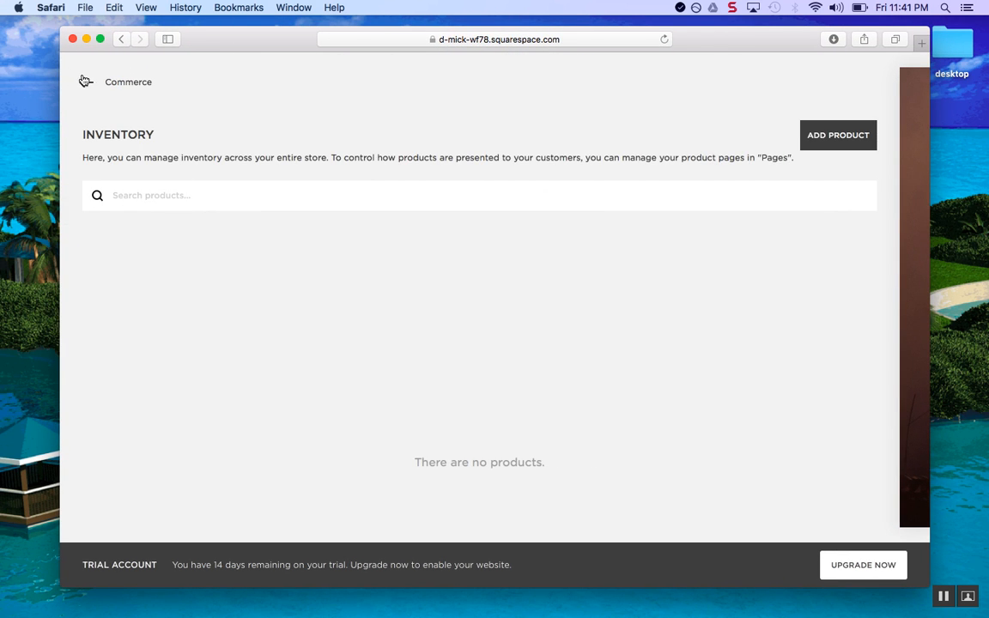
pyautogui.click(84, 80)
pyautogui.click(104, 182)
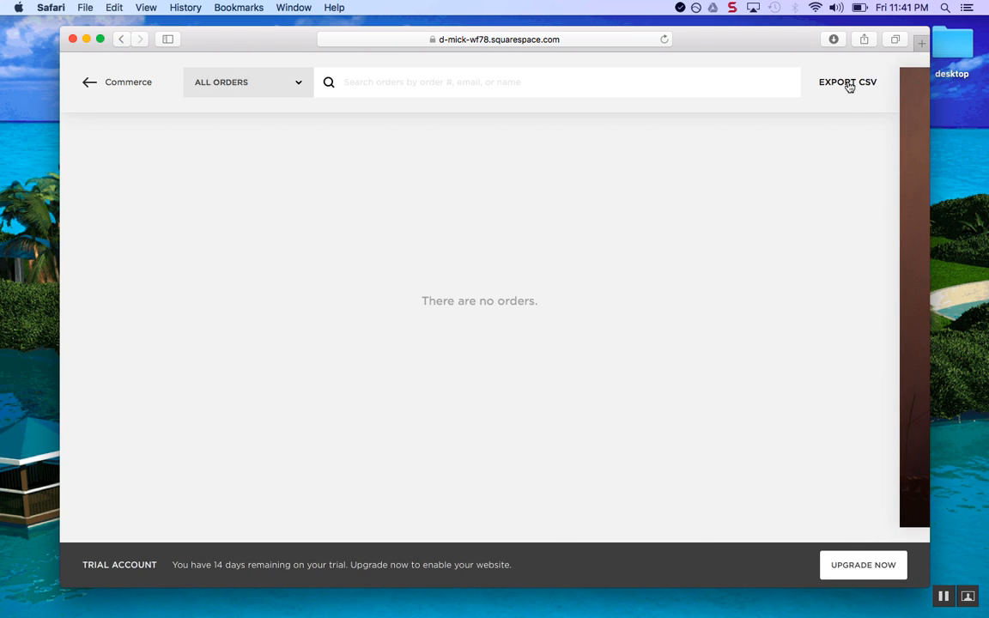
pyautogui.click(84, 88)
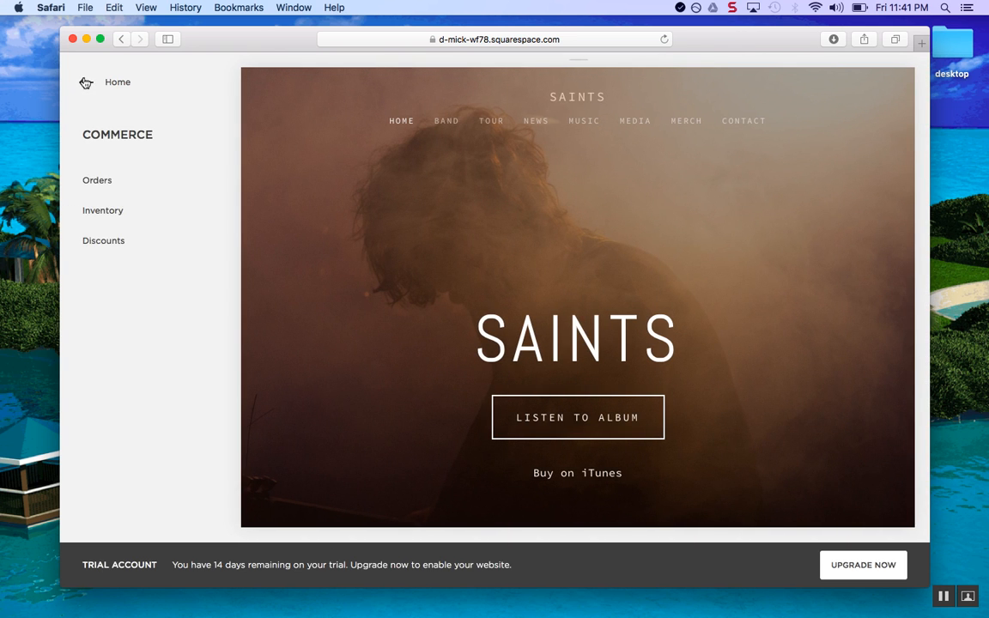
pyautogui.click(83, 82)
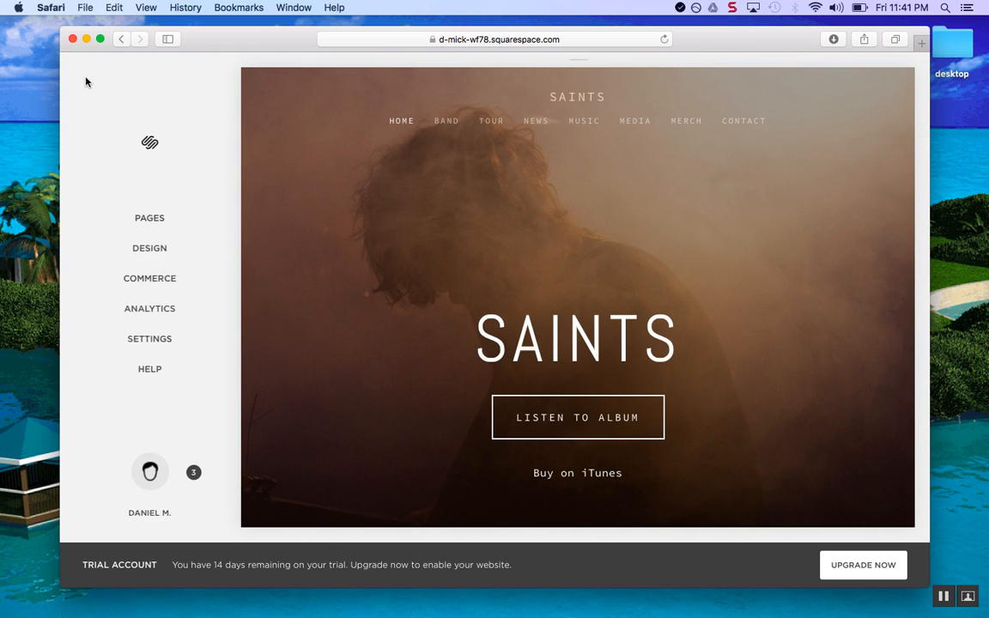
# View the Analytics Traffic Overview report, then go back to the main menu
pyautogui.click(174, 311)
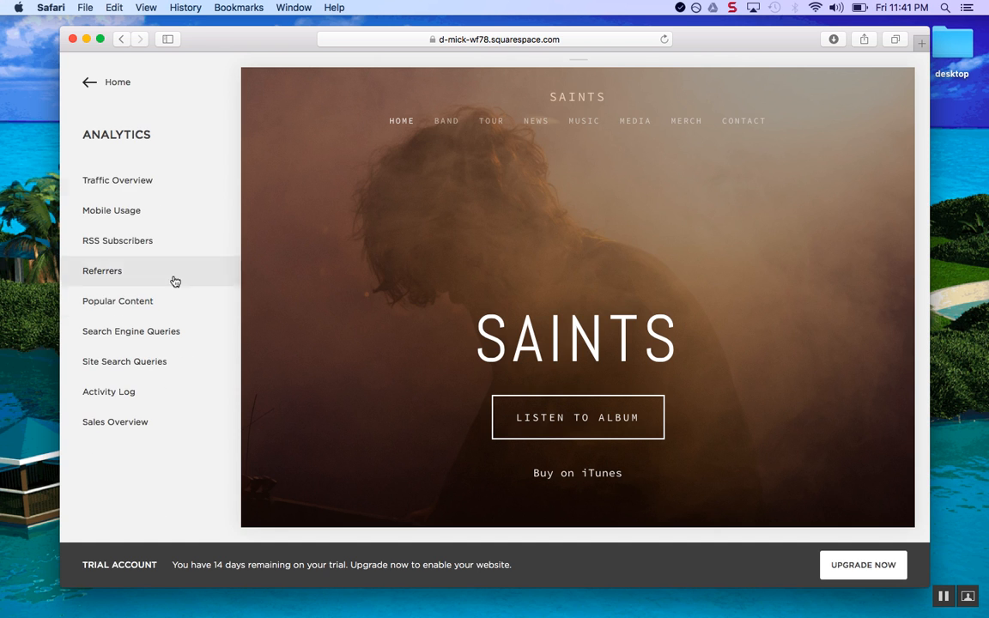
pyautogui.click(163, 181)
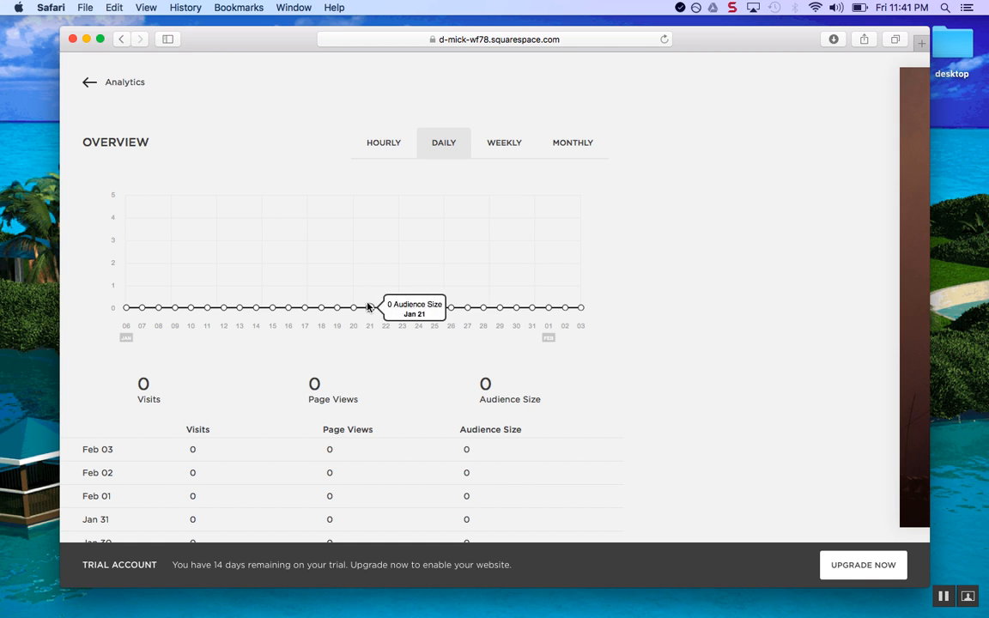
pyautogui.click(86, 82)
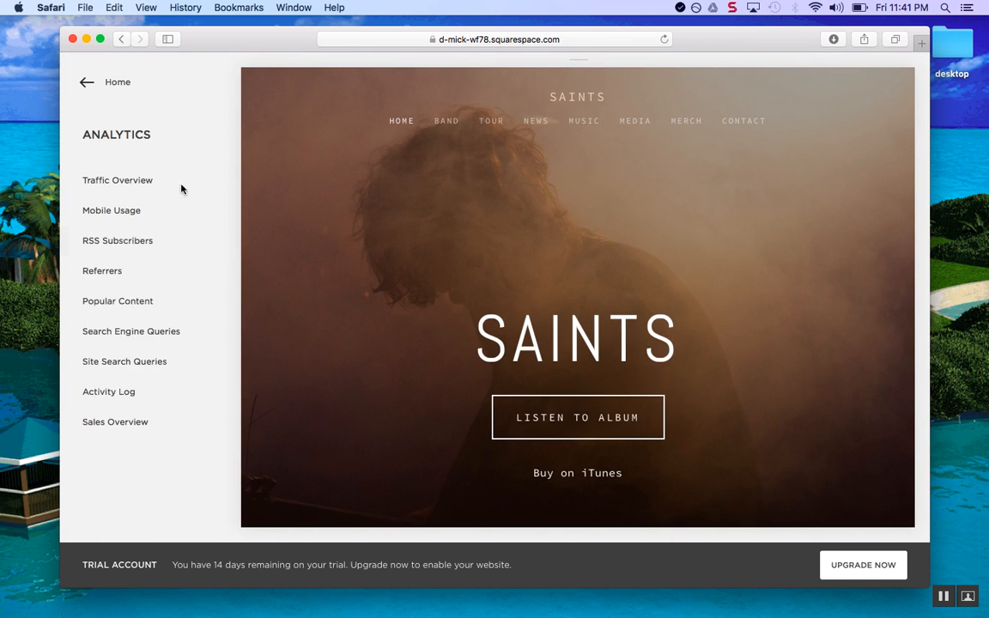
pyautogui.click(85, 86)
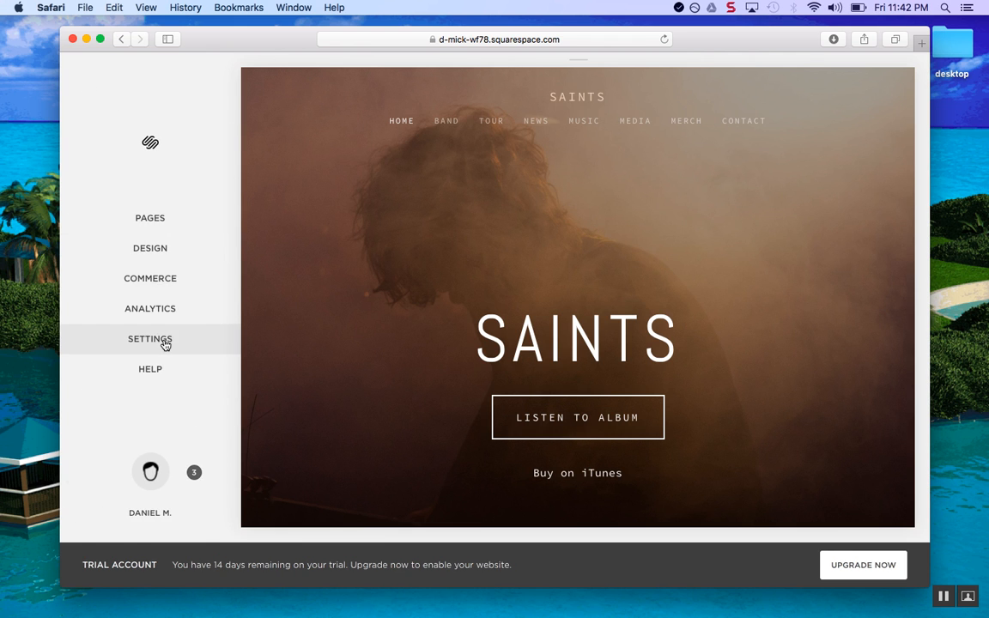
# In Settings > Domains, search rockstarbandsaints and add rockstaraints.band to the cart
pyautogui.click(165, 344)
pyautogui.scroll(-3, 153, 361)
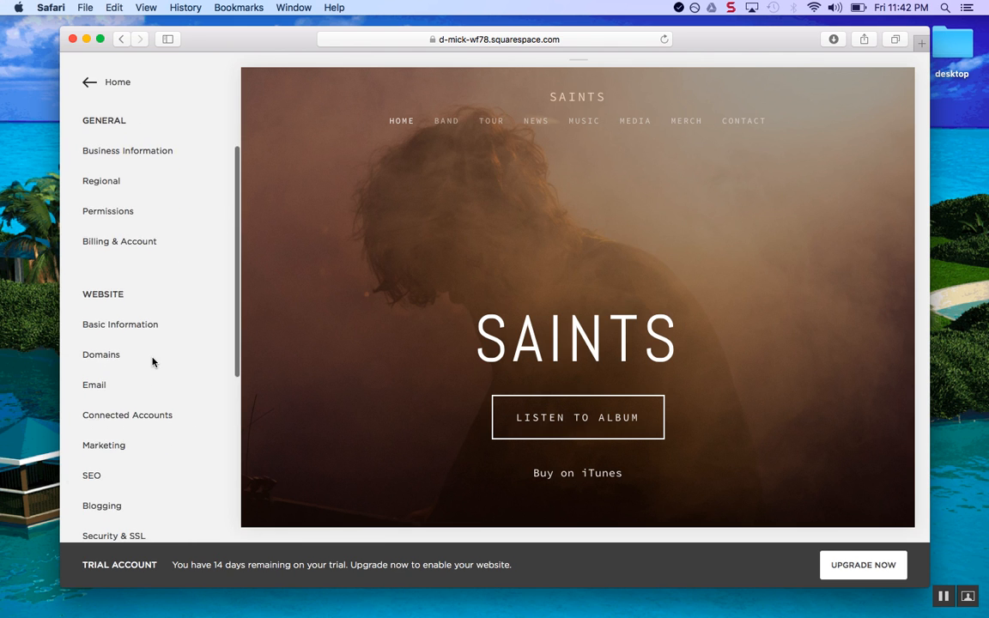
pyautogui.click(140, 355)
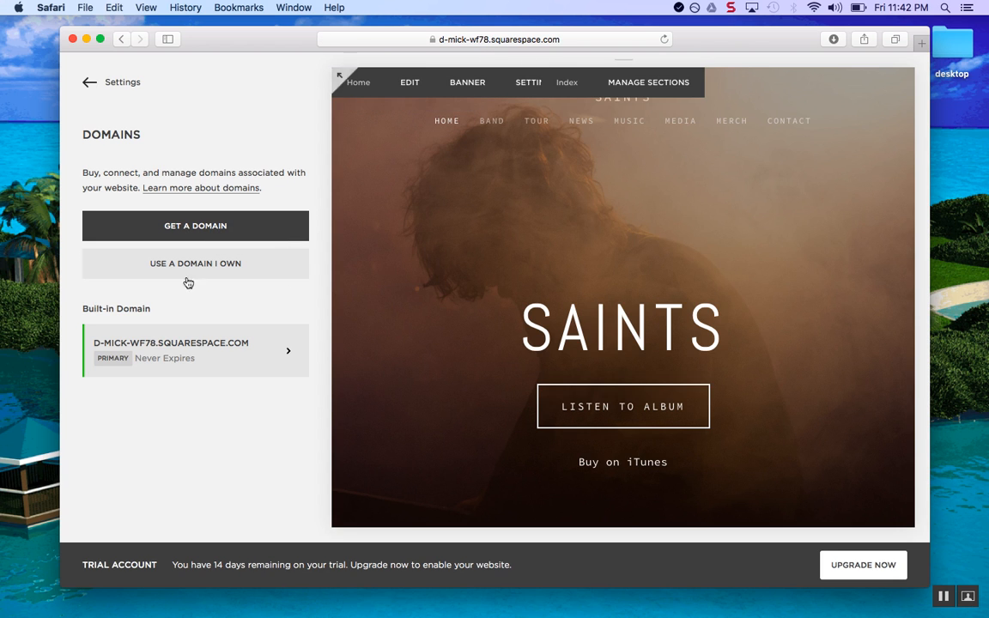
pyautogui.click(211, 238)
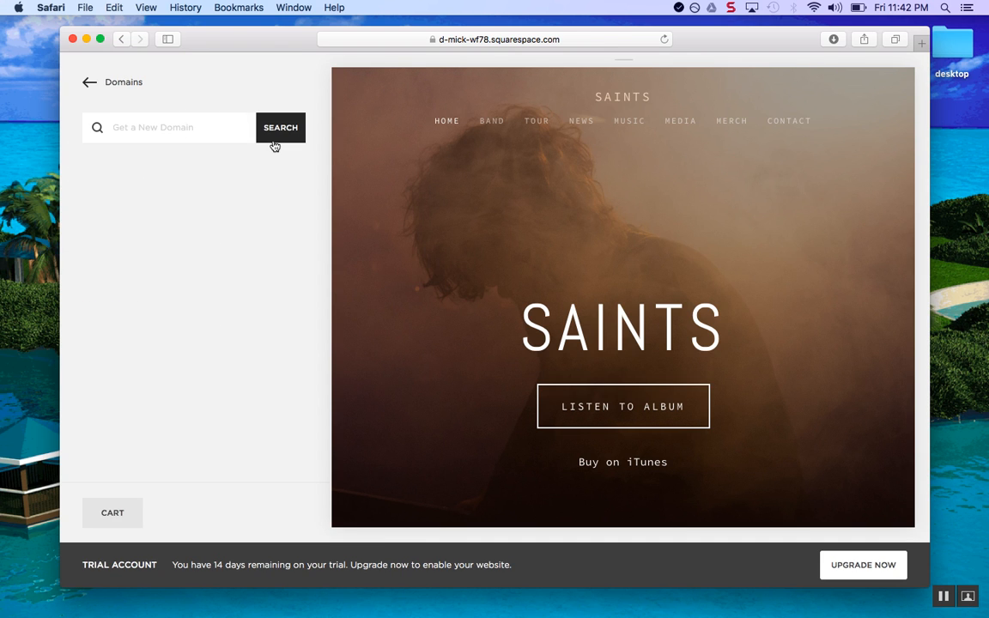
pyautogui.write('rockstarbandsaints')
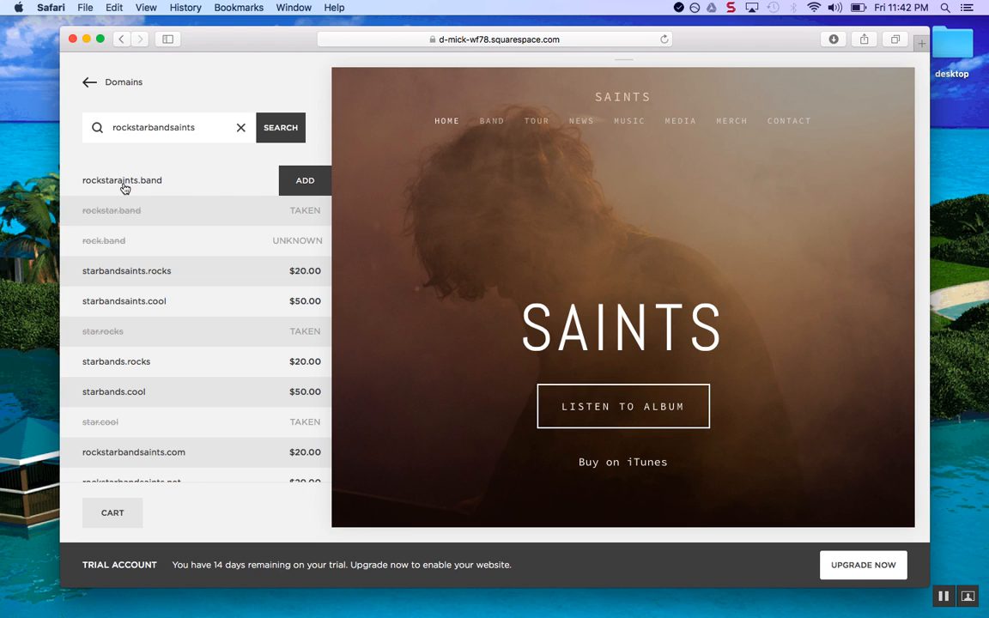
pyautogui.click(306, 182)
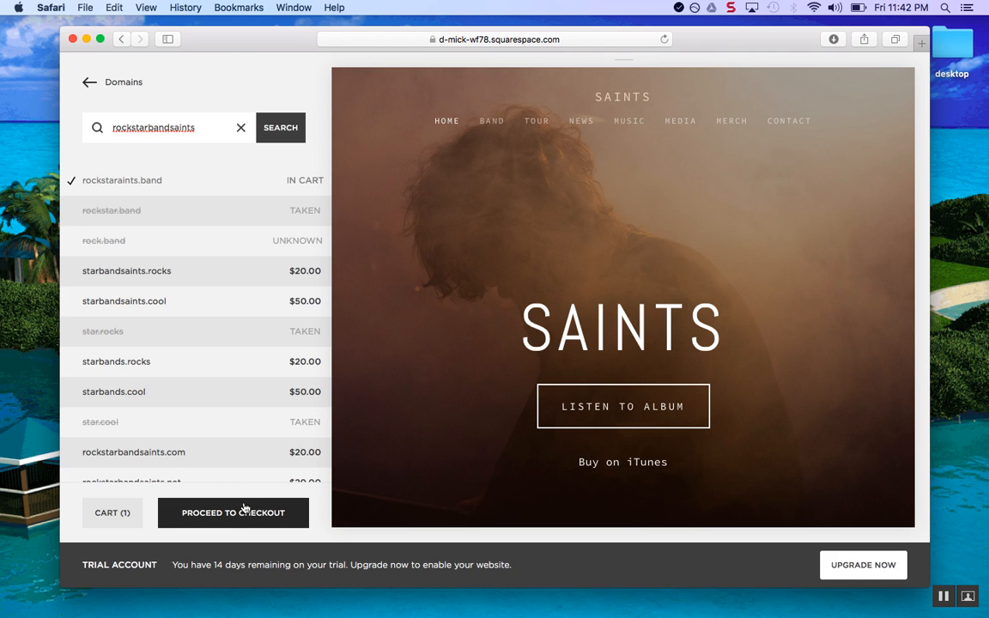
pyautogui.click(81, 79)
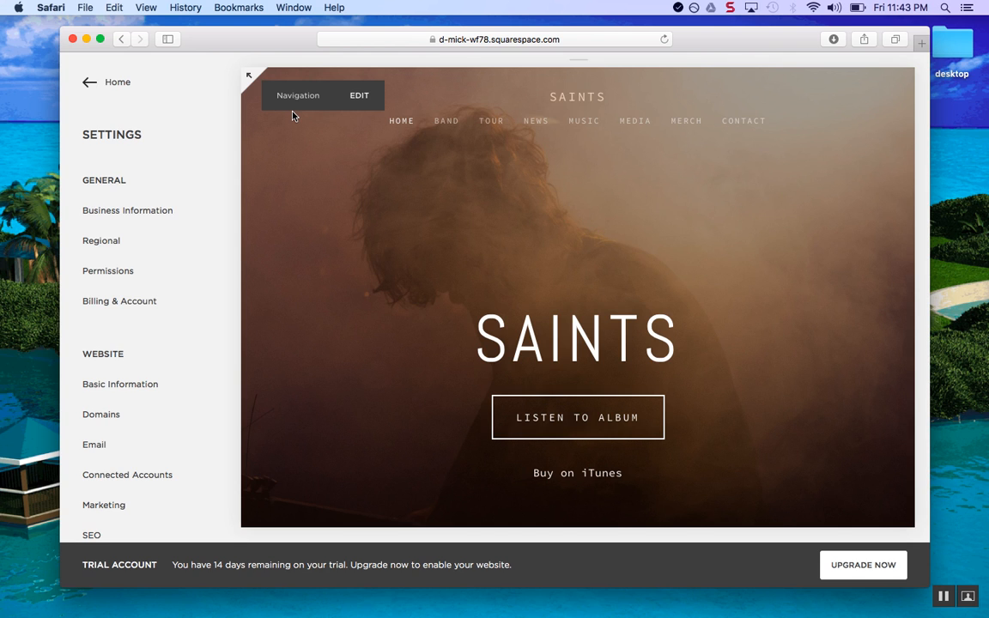
# Open the Pages list and inspect the Welcome page settings, closing them unchanged
pyautogui.click(89, 83)
pyautogui.scroll(-6, 379, 243)
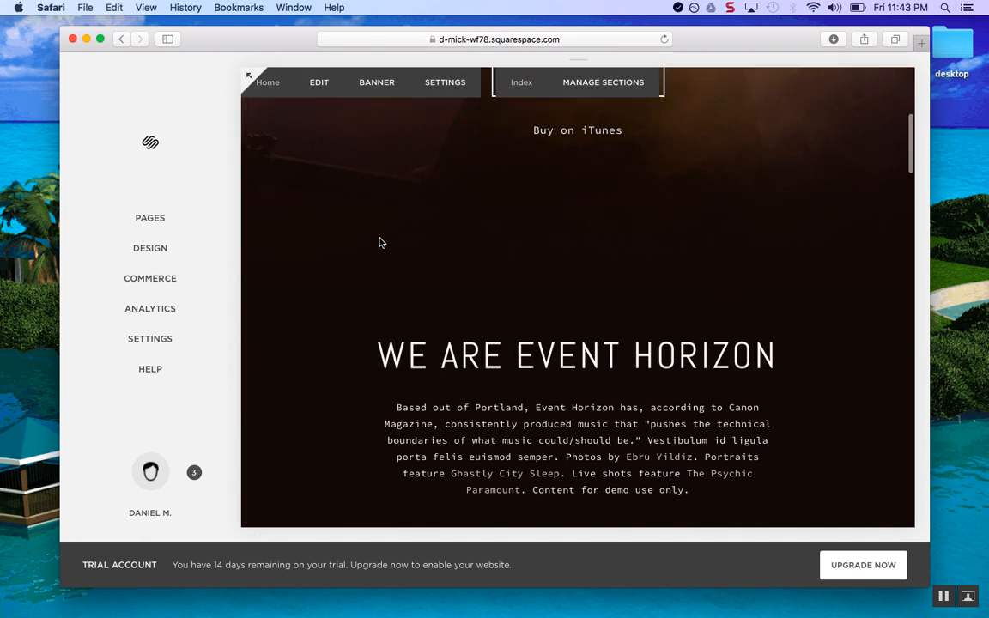
pyautogui.scroll(7, 380, 243)
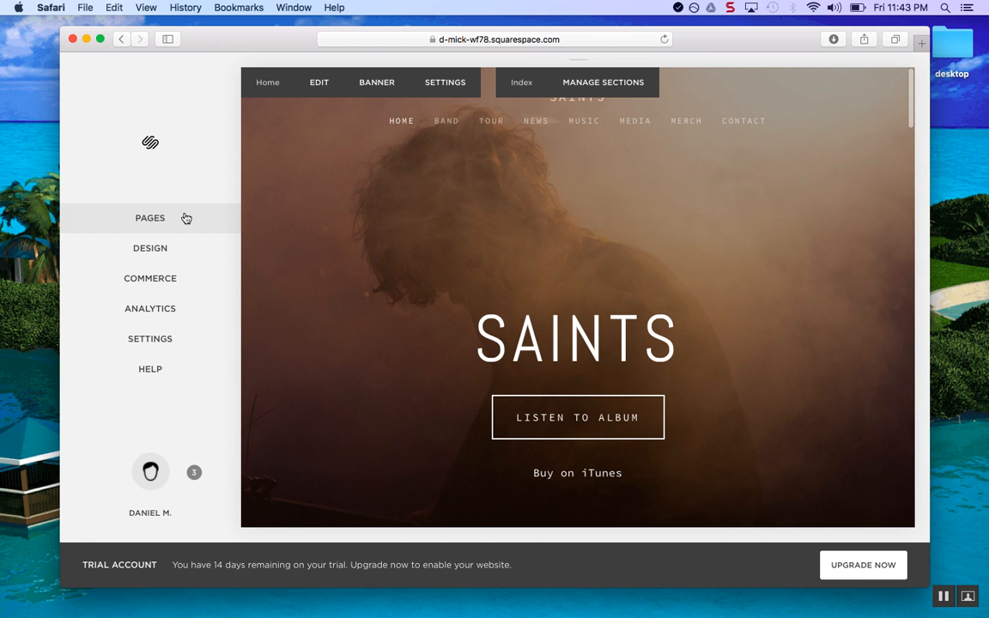
pyautogui.click(150, 219)
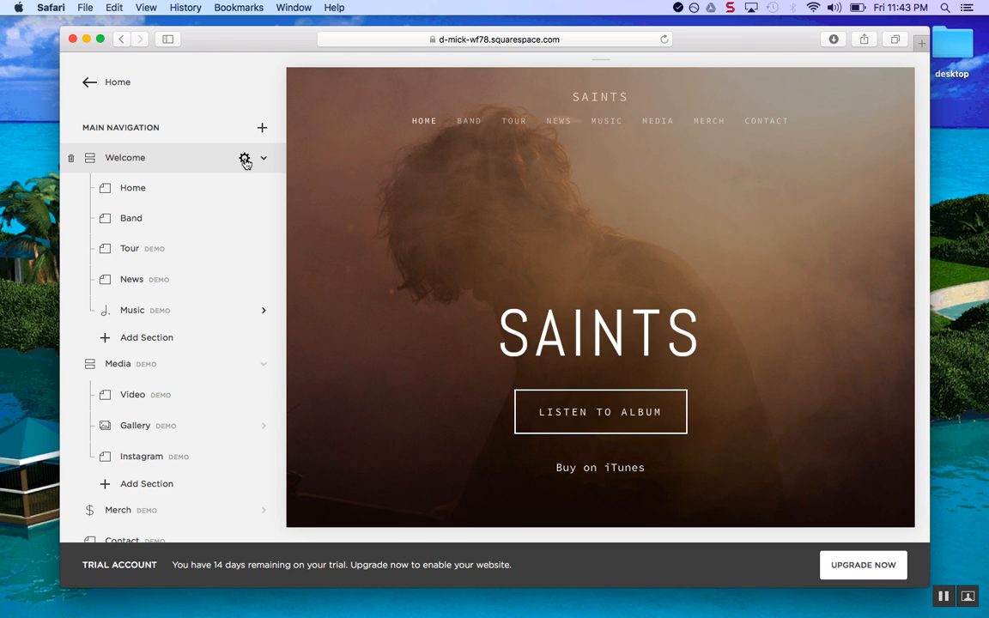
pyautogui.click(244, 160)
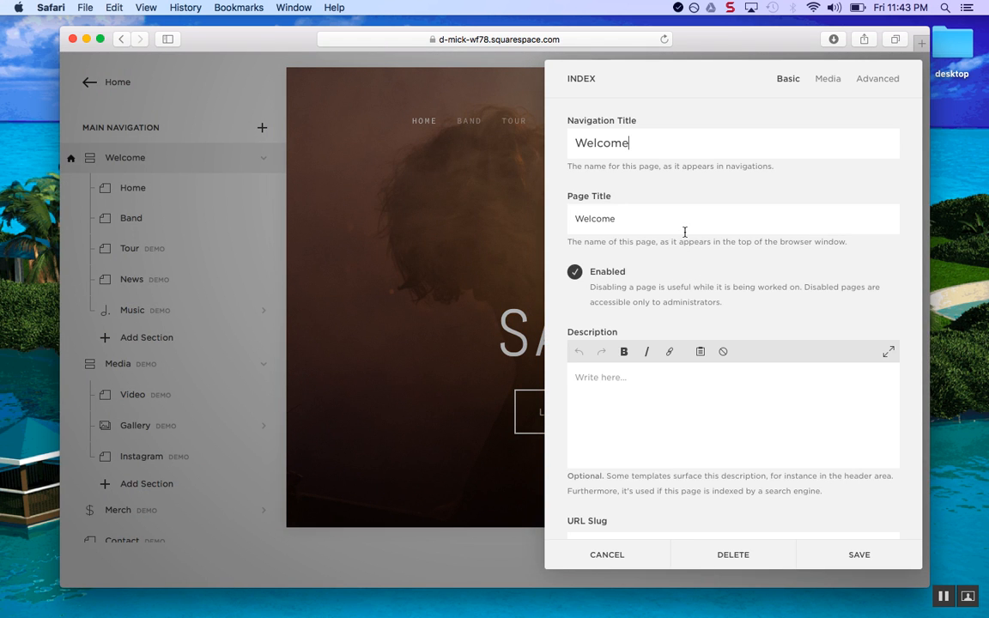
pyautogui.scroll(-5, 684, 232)
pyautogui.scroll(5, 687, 230)
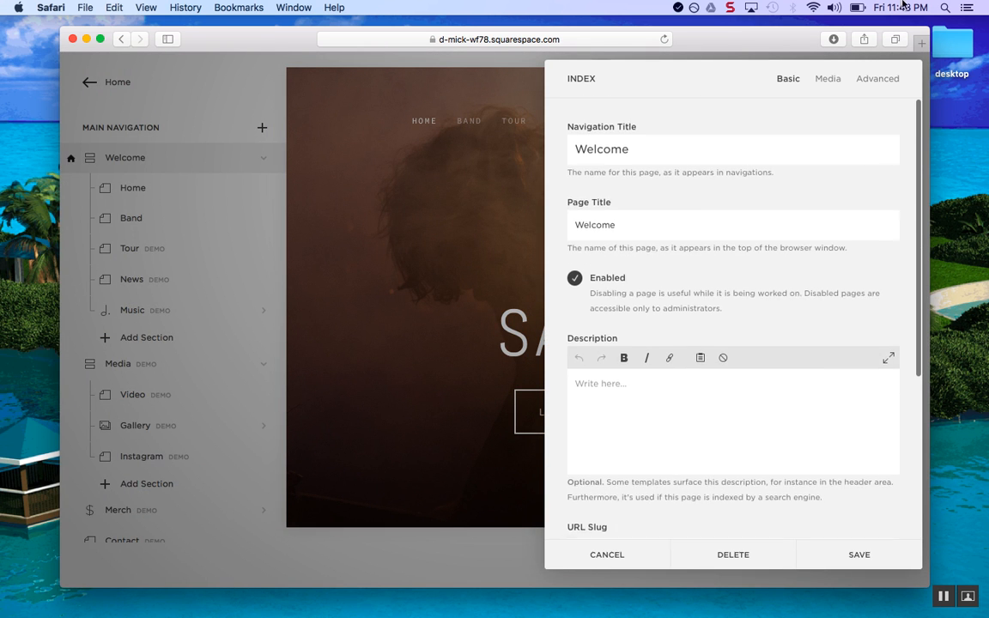
pyautogui.click(829, 79)
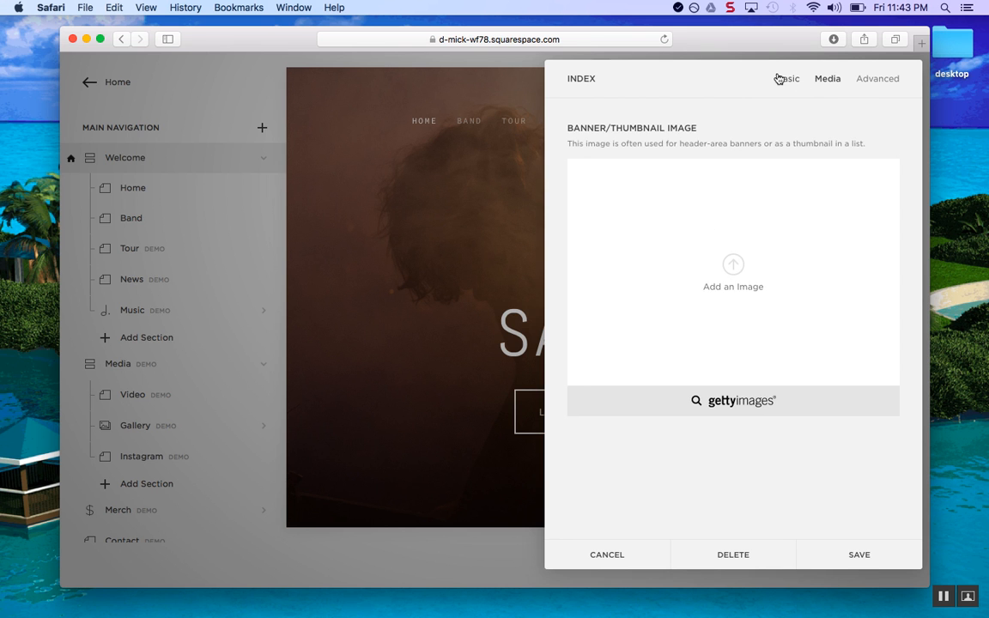
pyautogui.click(783, 79)
pyautogui.click(594, 556)
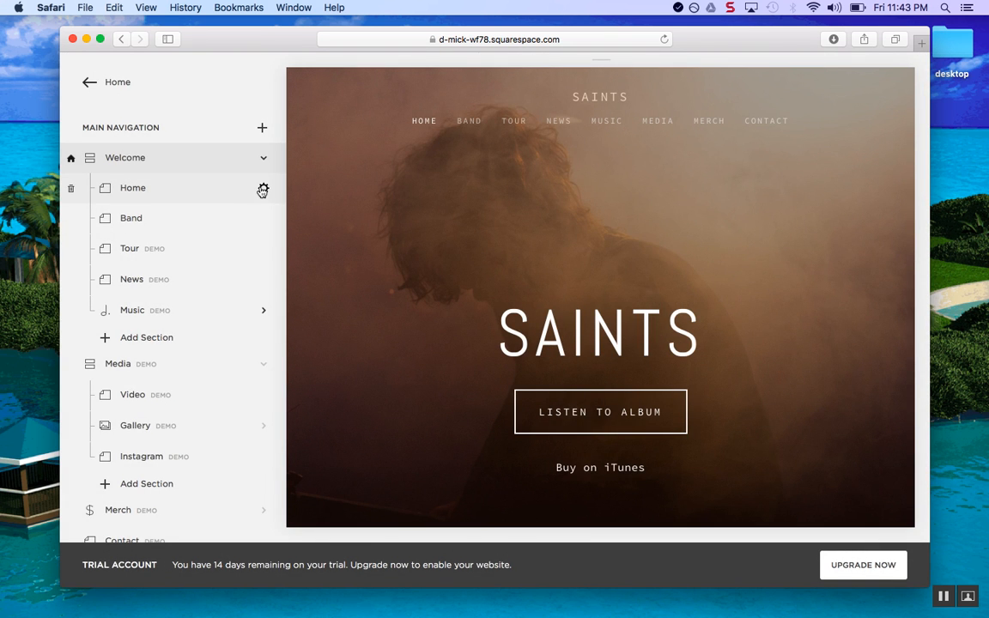
# In Home page Media settings, remove the smoky photo, choose Video, and save
pyautogui.click(263, 190)
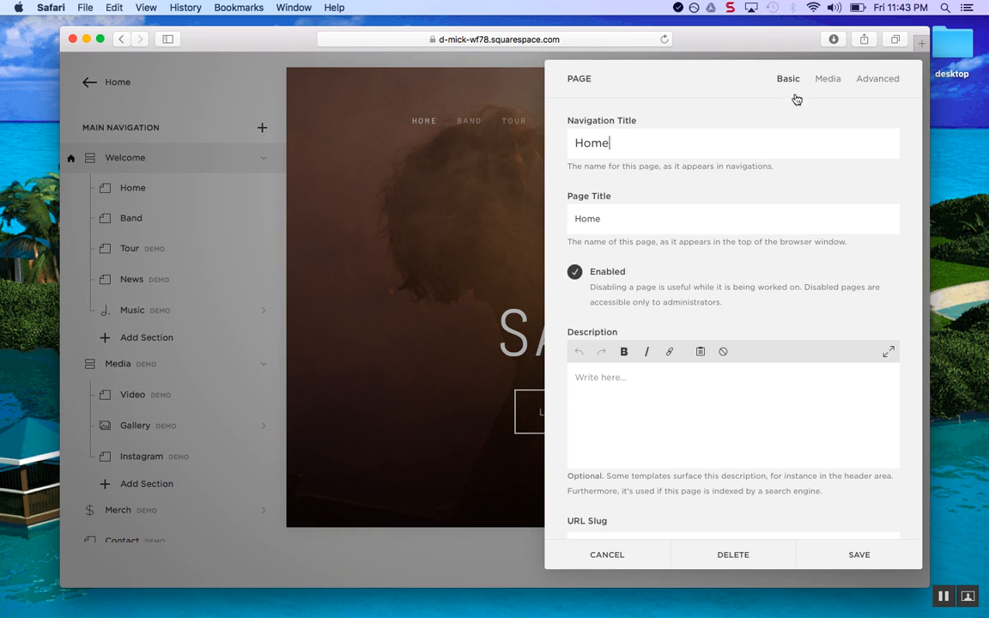
pyautogui.click(828, 80)
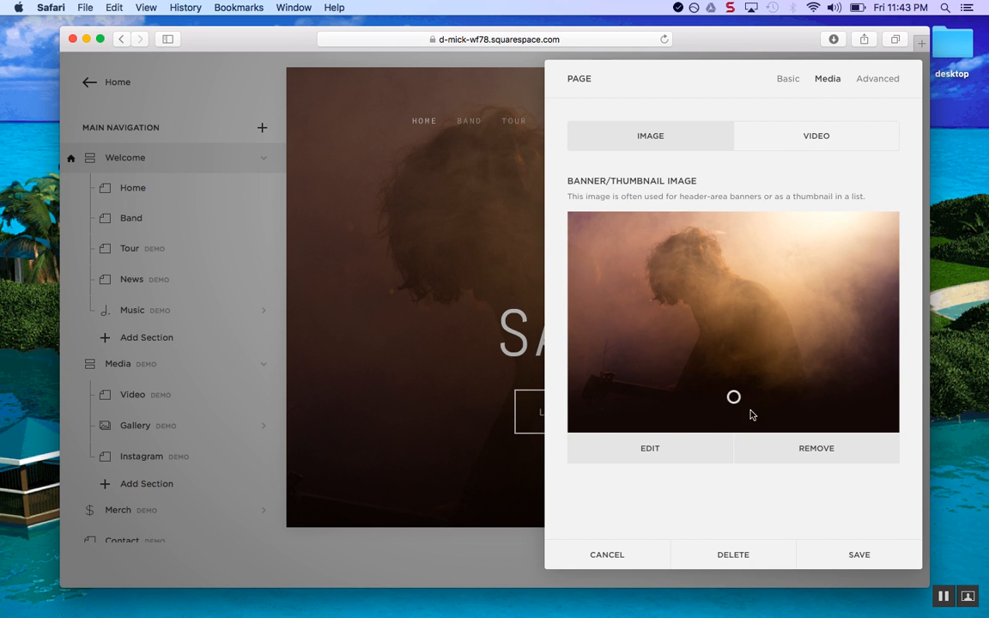
pyautogui.click(795, 449)
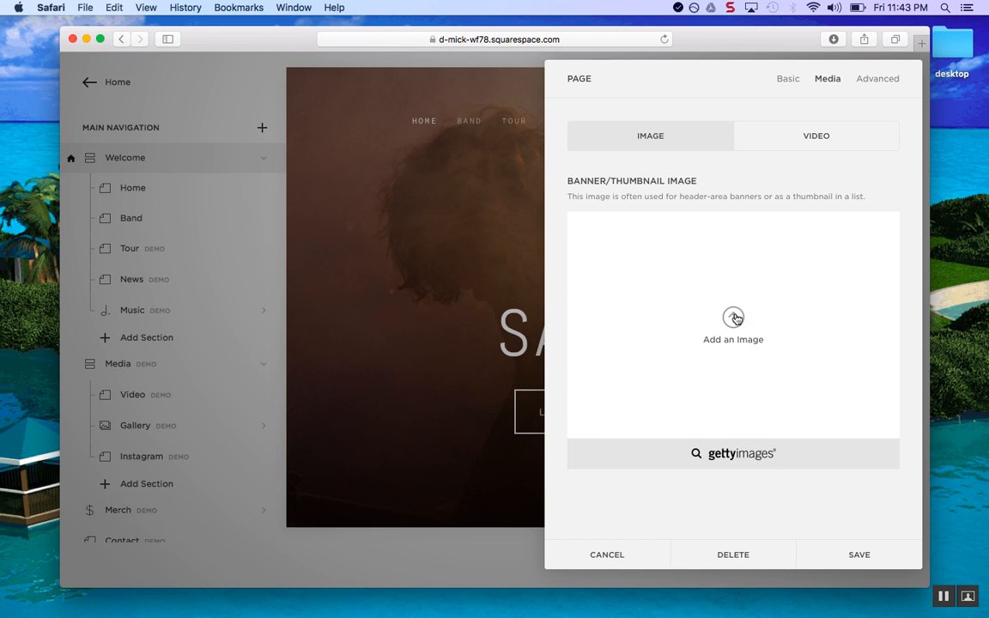
pyautogui.click(735, 319)
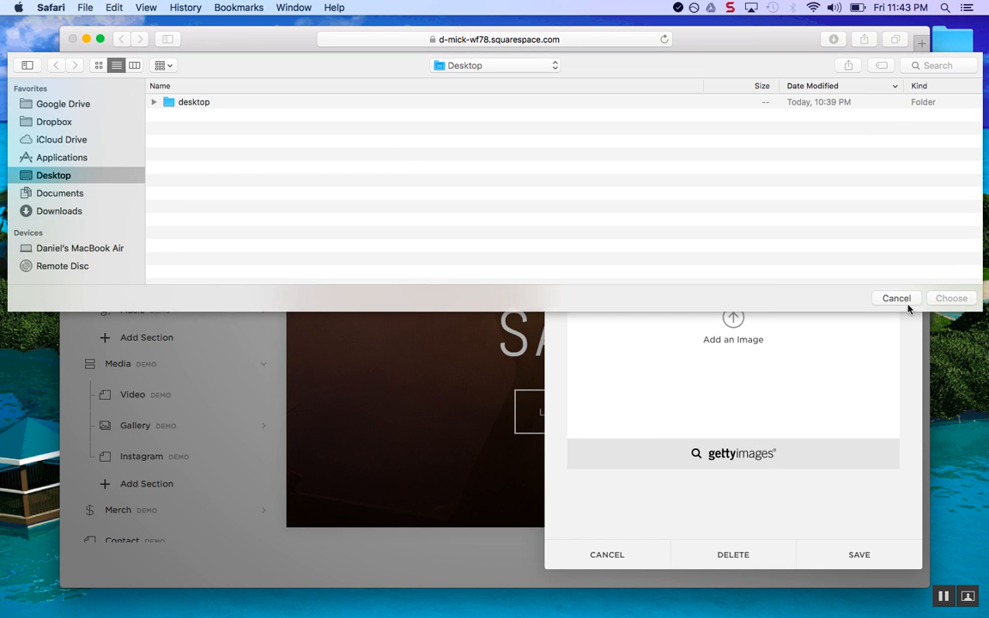
pyautogui.click(897, 298)
pyautogui.click(816, 145)
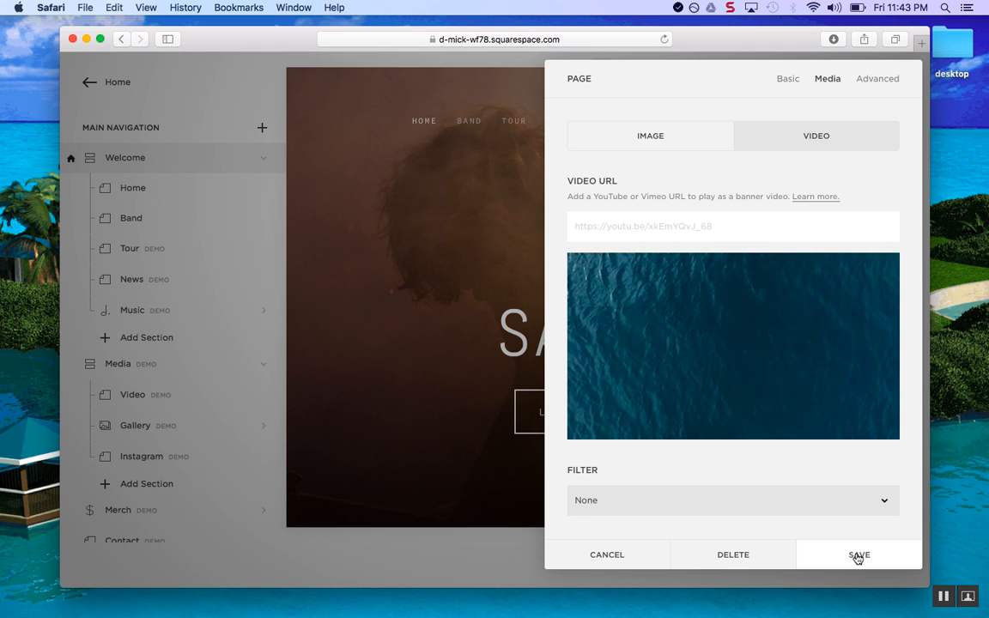
pyautogui.click(857, 555)
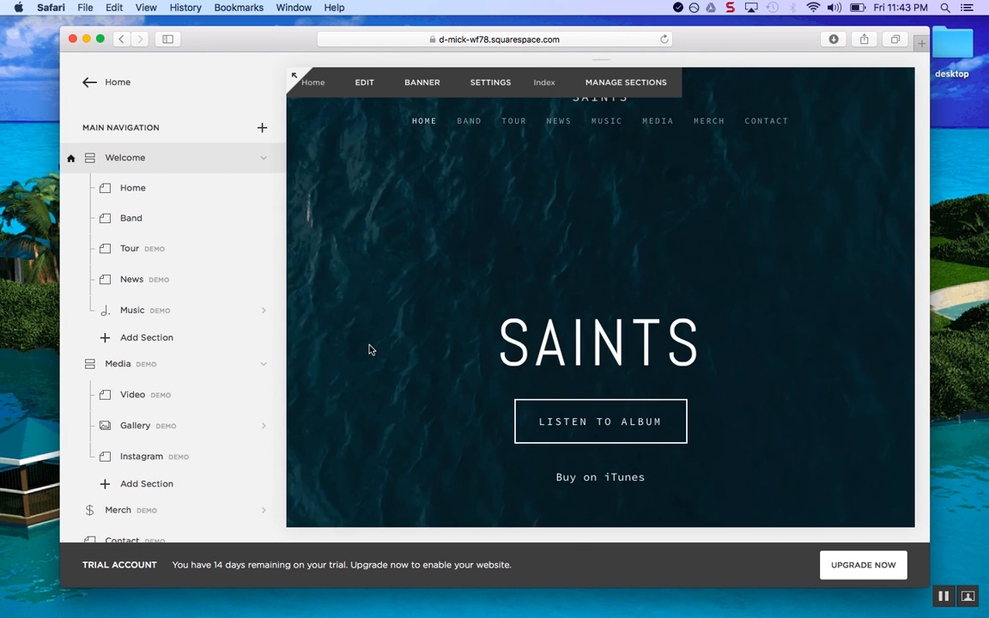
# Return to the main menu and reopen the Pages list
pyautogui.scroll(-4, 335, 314)
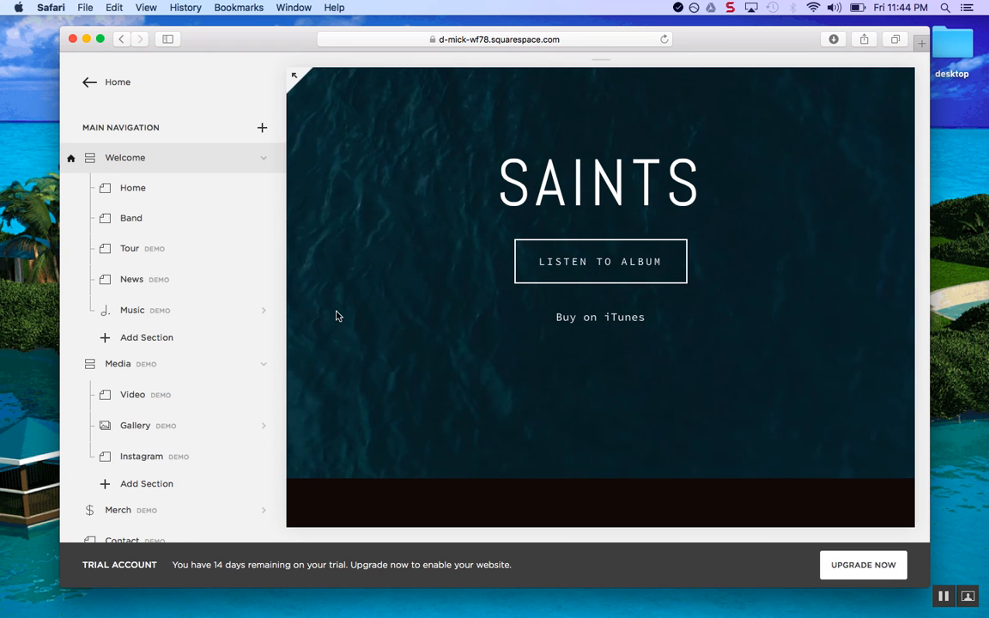
pyautogui.scroll(4, 335, 316)
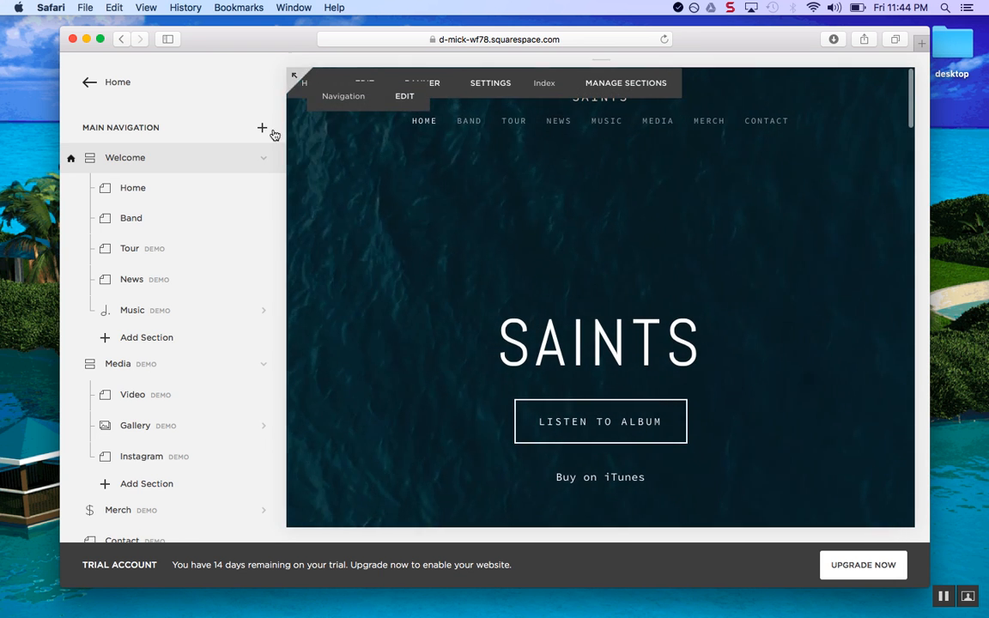
pyautogui.click(89, 82)
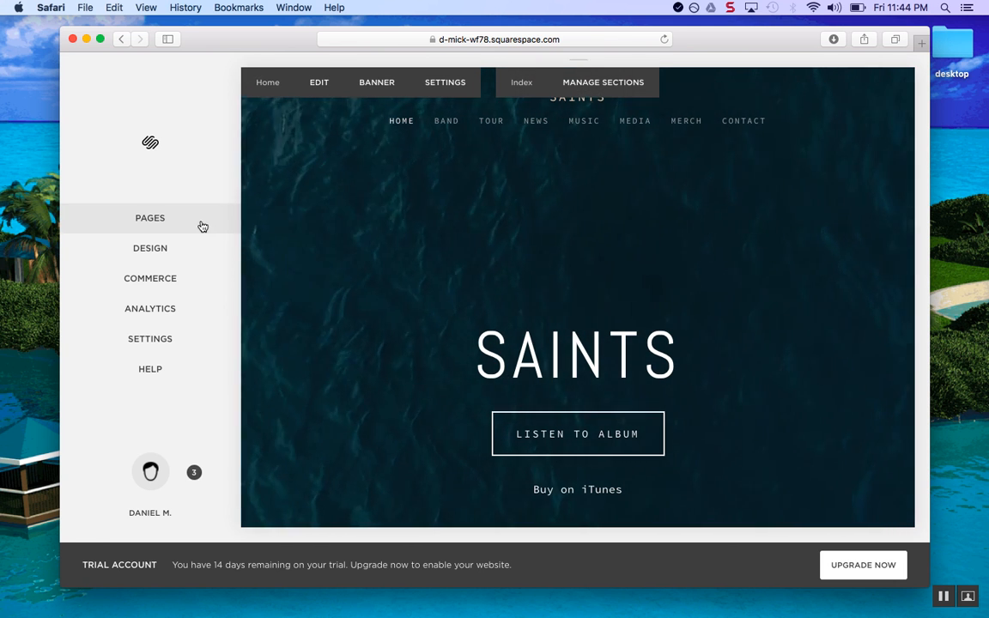
pyautogui.click(203, 225)
pyautogui.scroll(-5, 583, 422)
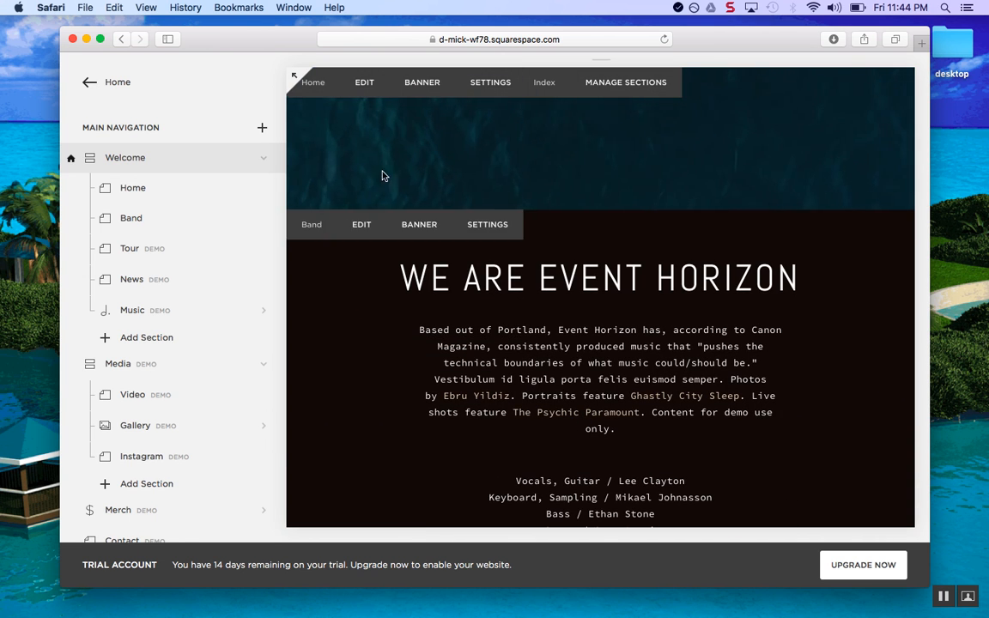
pyautogui.scroll(3, 344, 150)
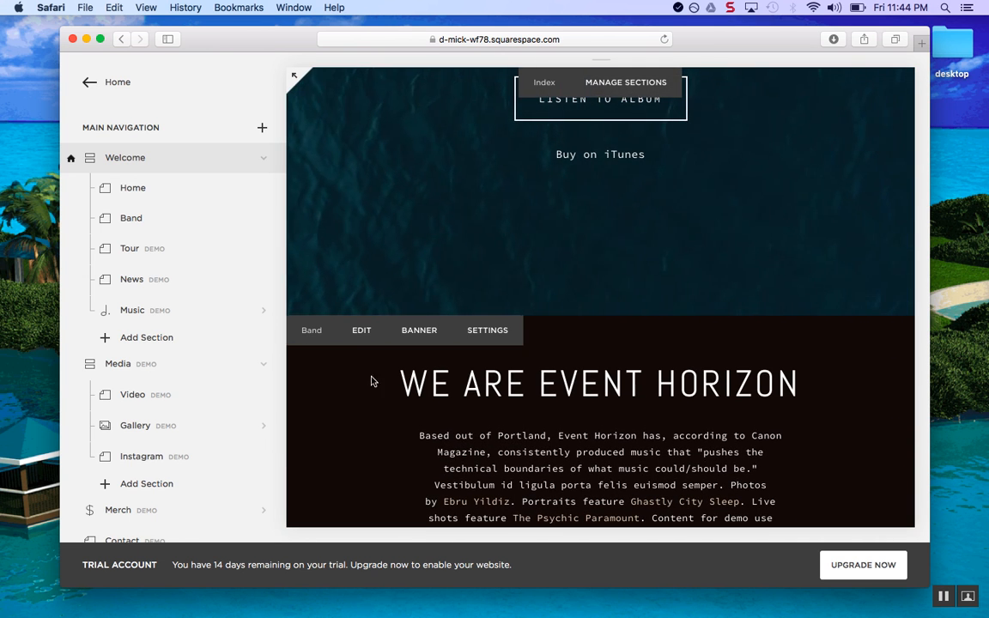
pyautogui.click(361, 333)
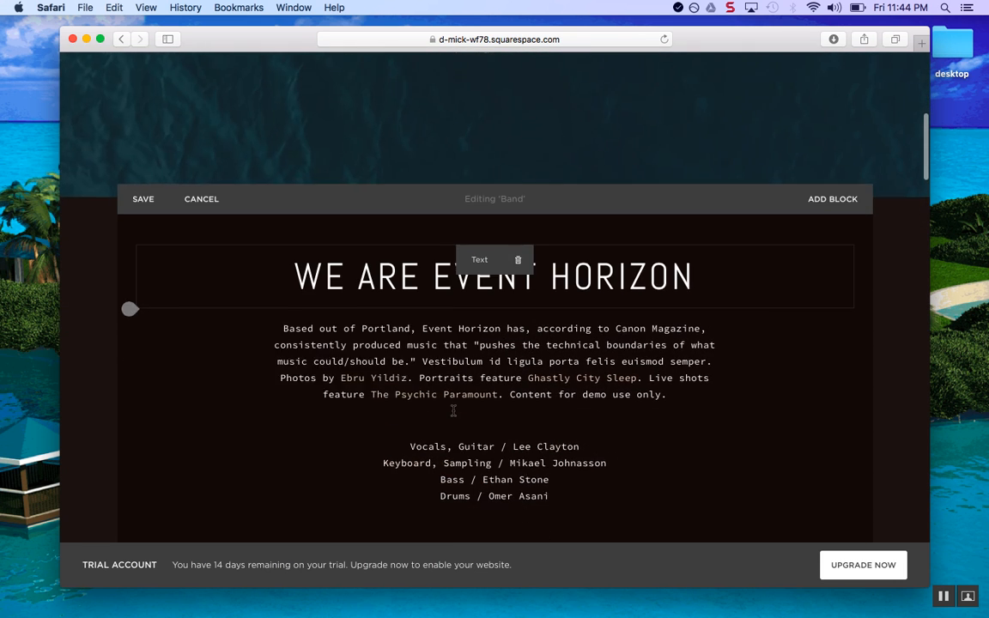
pyautogui.click(649, 275)
pyautogui.moveTo(357, 275); pyautogui.dragTo(650, 275)
pyautogui.press('BackSpace')
pyautogui.write('ARE SAINTS')
pyautogui.press('Right')
pyautogui.press('Right')
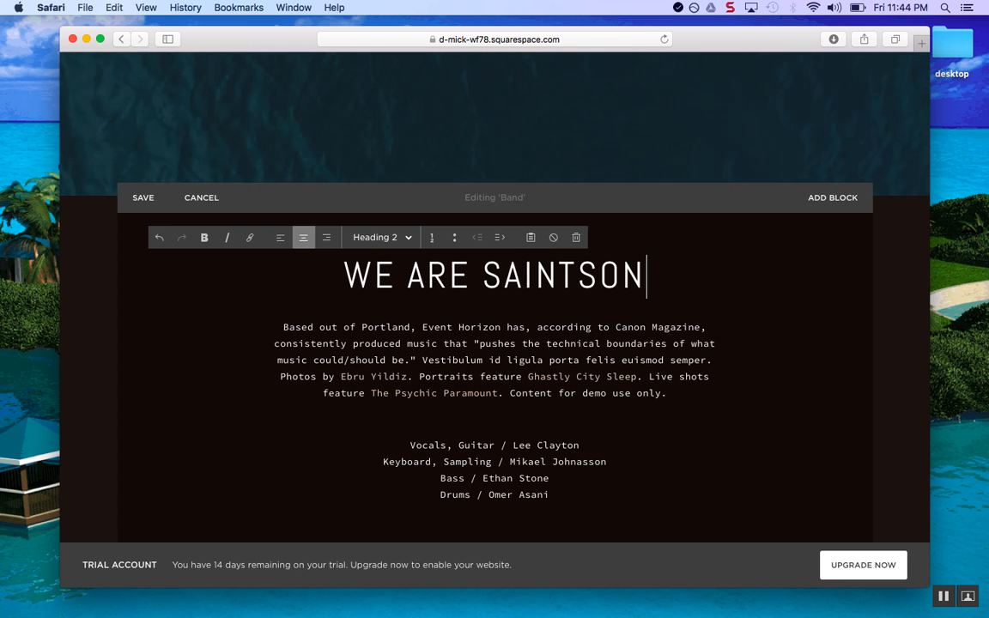
pyautogui.press('BackSpace')
pyautogui.press('BackSpace')
pyautogui.scroll(-3, 415, 389)
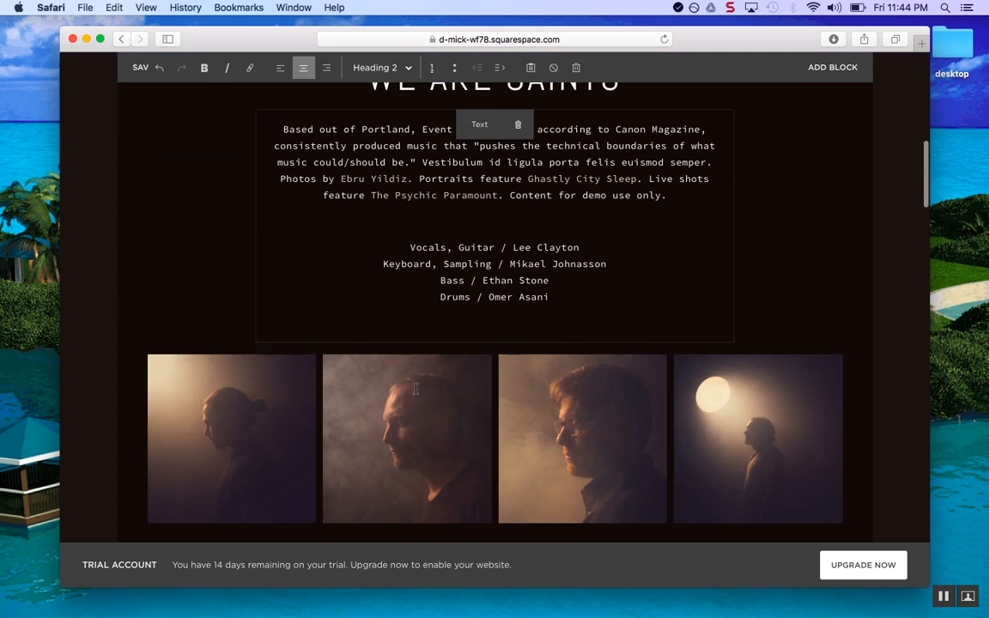
pyautogui.scroll(2, 415, 389)
pyautogui.click(140, 168)
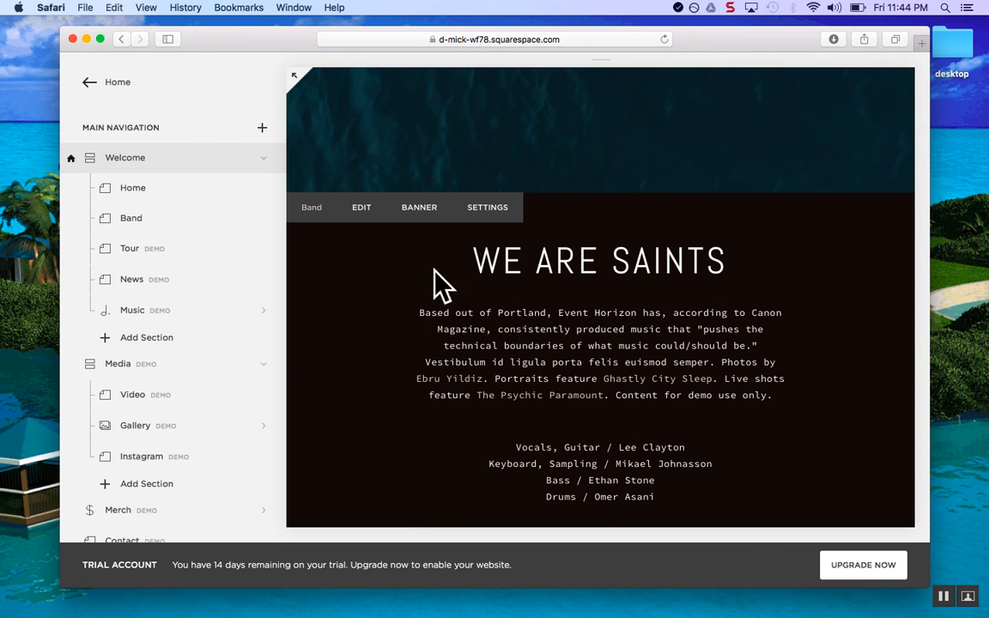
pyautogui.scroll(-5, 443, 345)
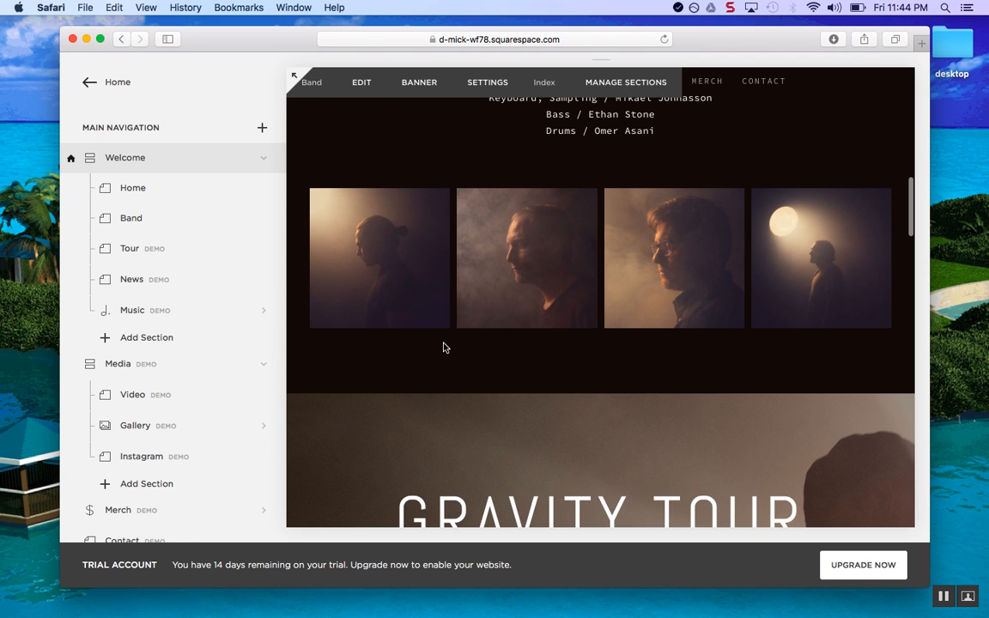
pyautogui.scroll(-2, 443, 346)
pyautogui.scroll(3, 443, 347)
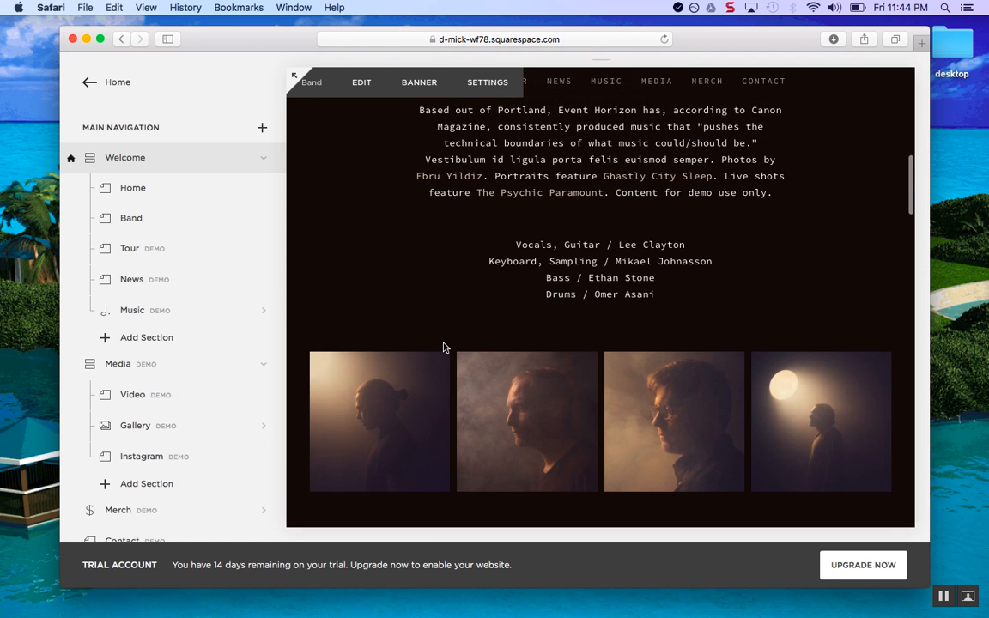
pyautogui.scroll(-1, 443, 347)
pyautogui.scroll(4, 437, 292)
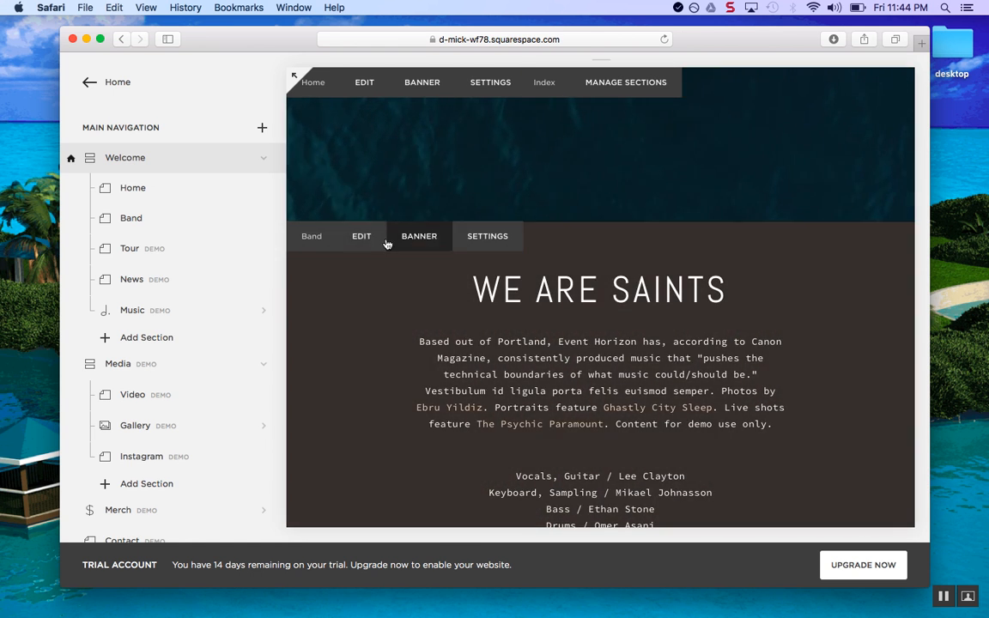
pyautogui.click(360, 238)
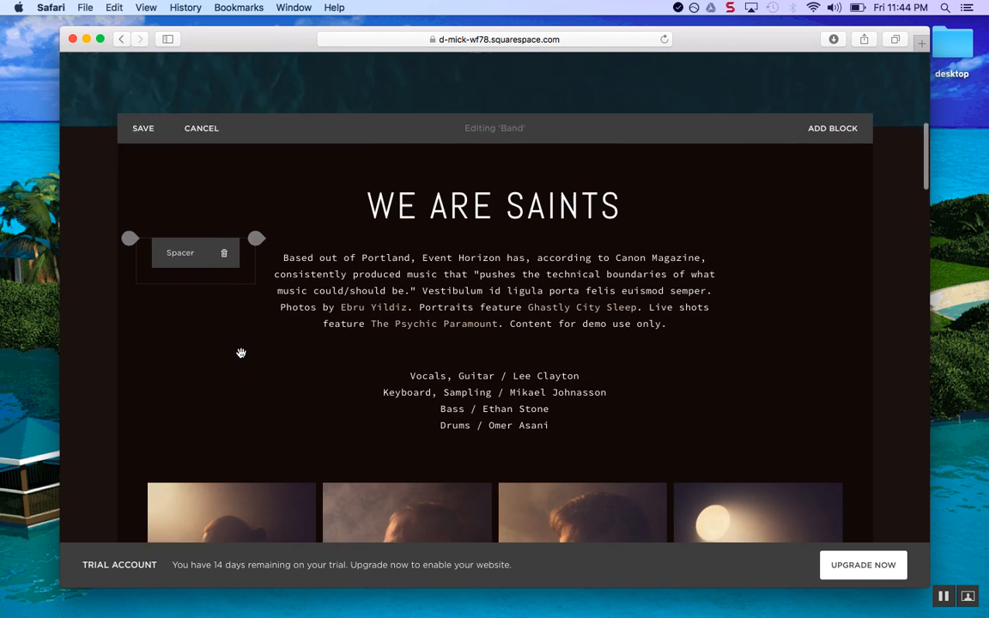
pyautogui.scroll(-3, 241, 353)
pyautogui.moveTo(255, 389); pyautogui.dragTo(257, 348)
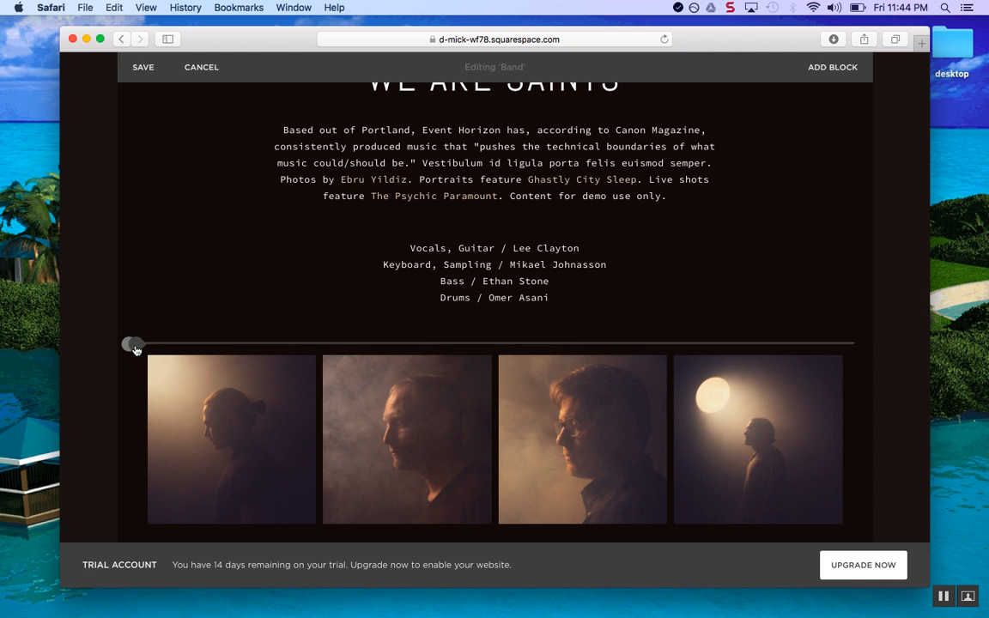
pyautogui.click(129, 345)
pyautogui.scroll(-10, 321, 305)
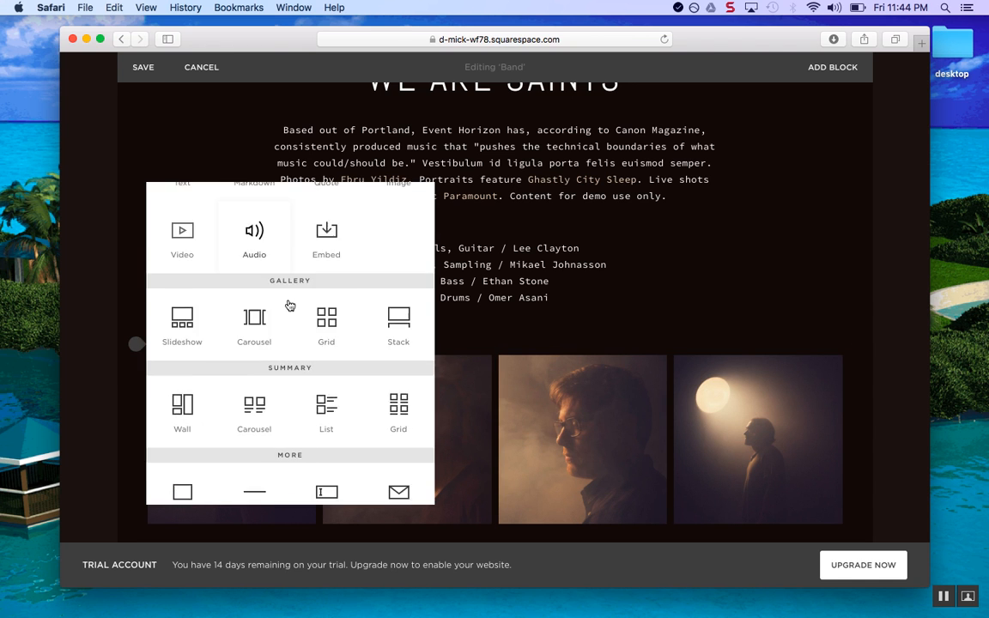
pyautogui.scroll(10, 291, 306)
pyautogui.click(132, 281)
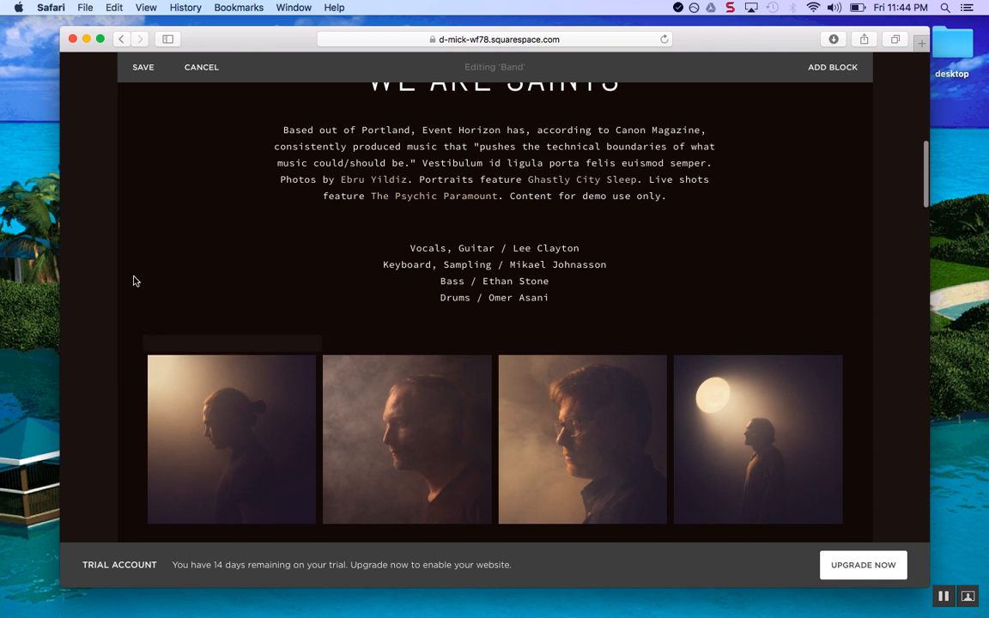
pyautogui.click(206, 77)
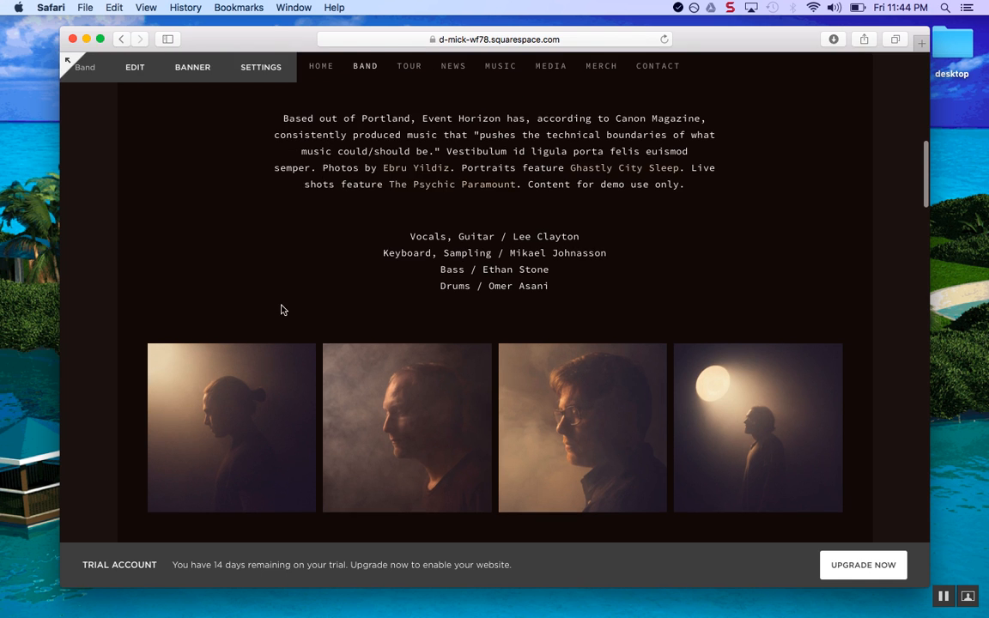
pyautogui.moveTo(172, 227); pyautogui.dragTo(164, 260)
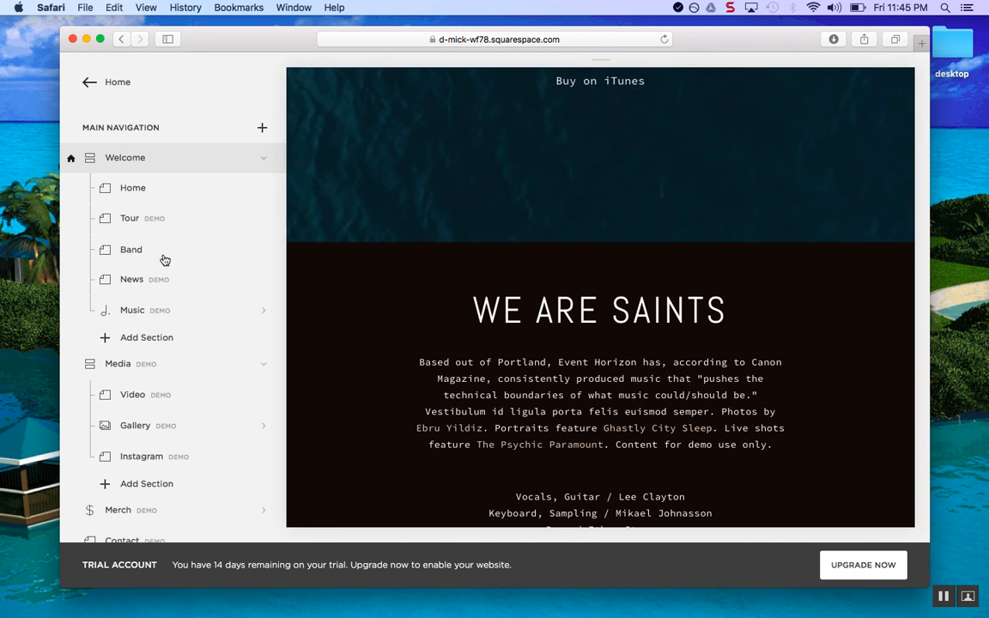
pyautogui.moveTo(171, 220); pyautogui.dragTo(173, 220)
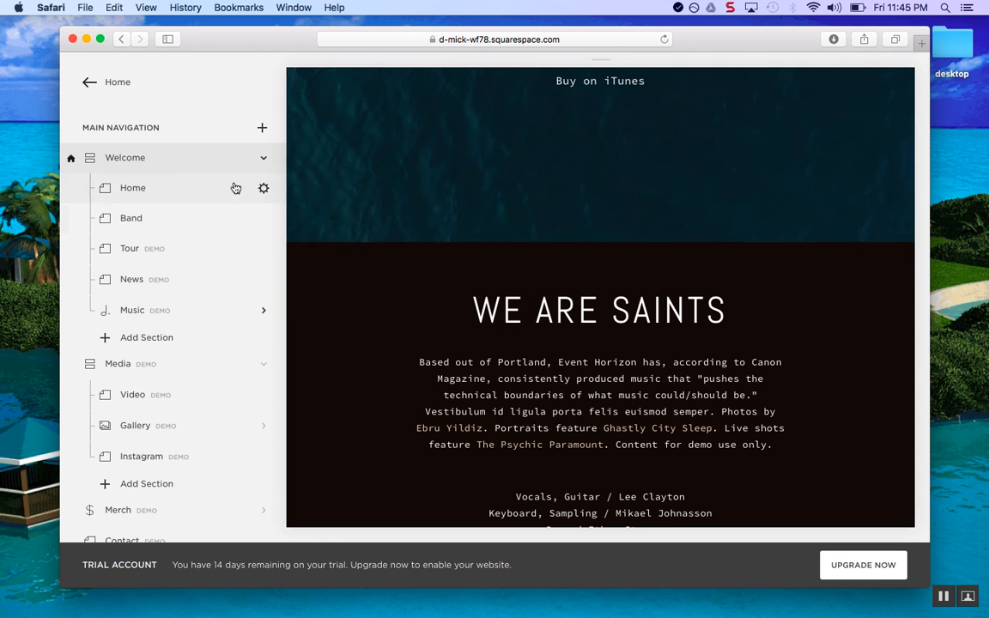
pyautogui.scroll(-15, 404, 316)
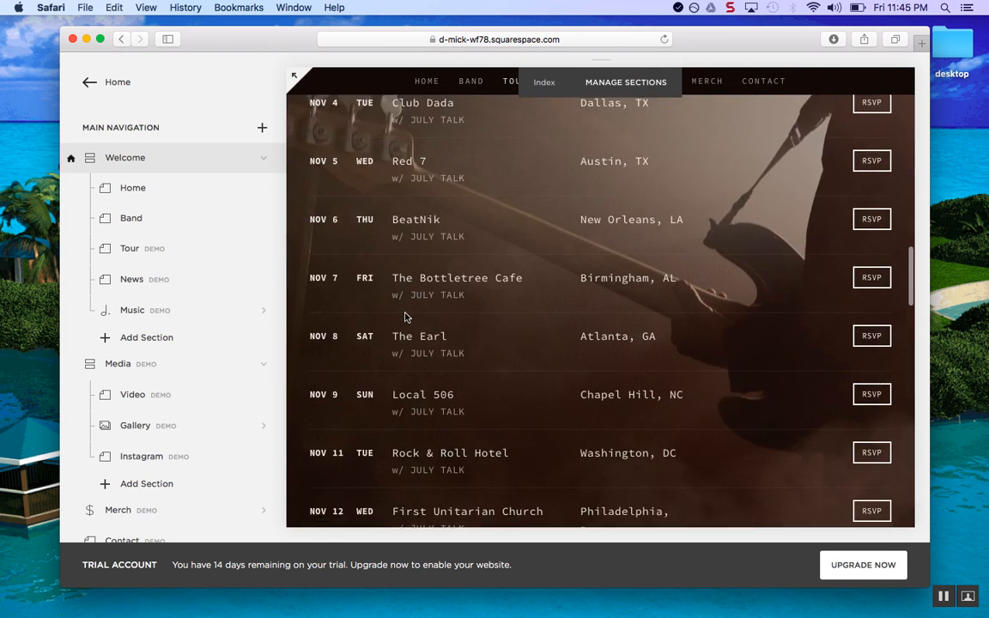
pyautogui.scroll(-15, 406, 318)
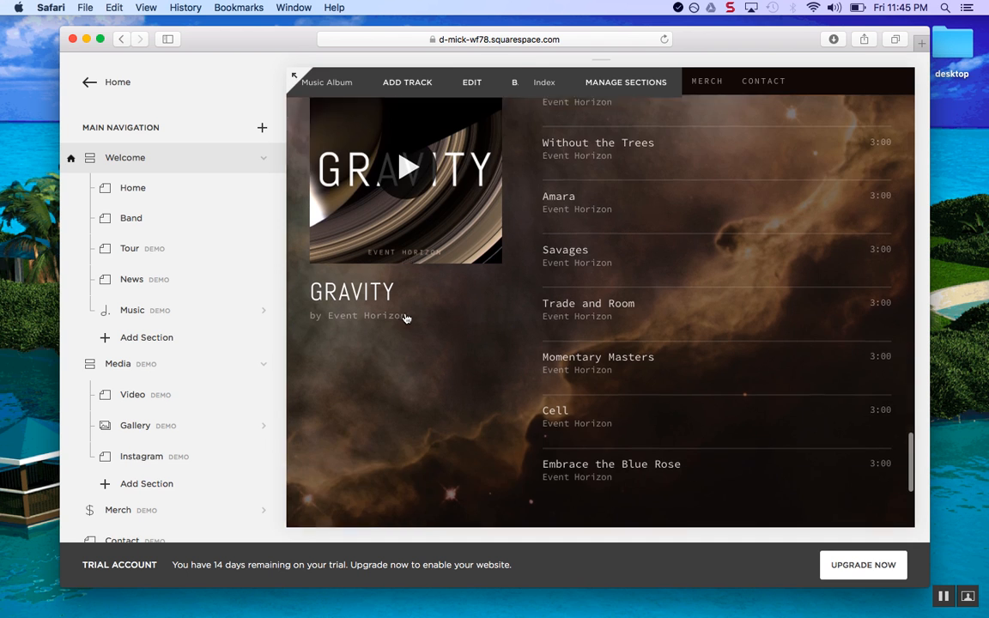
pyautogui.scroll(10, 406, 318)
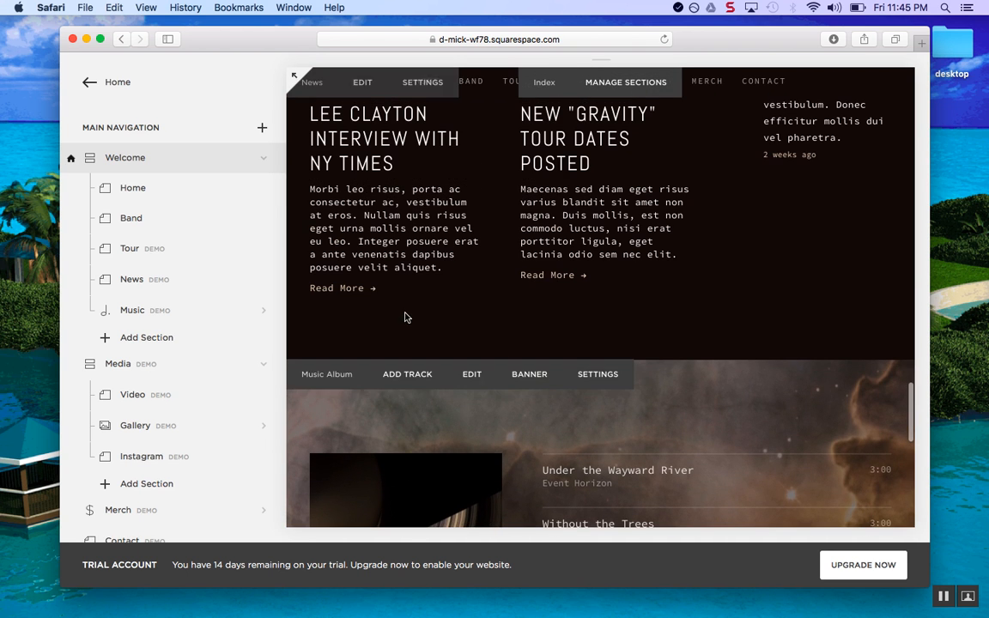
pyautogui.scroll(5, 431, 436)
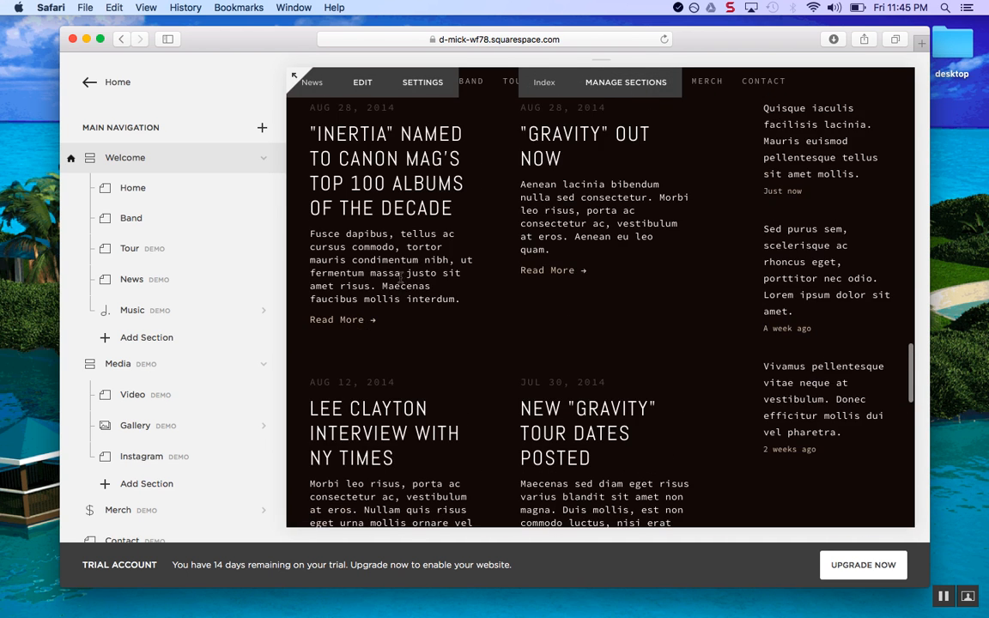
pyautogui.scroll(-8, 400, 280)
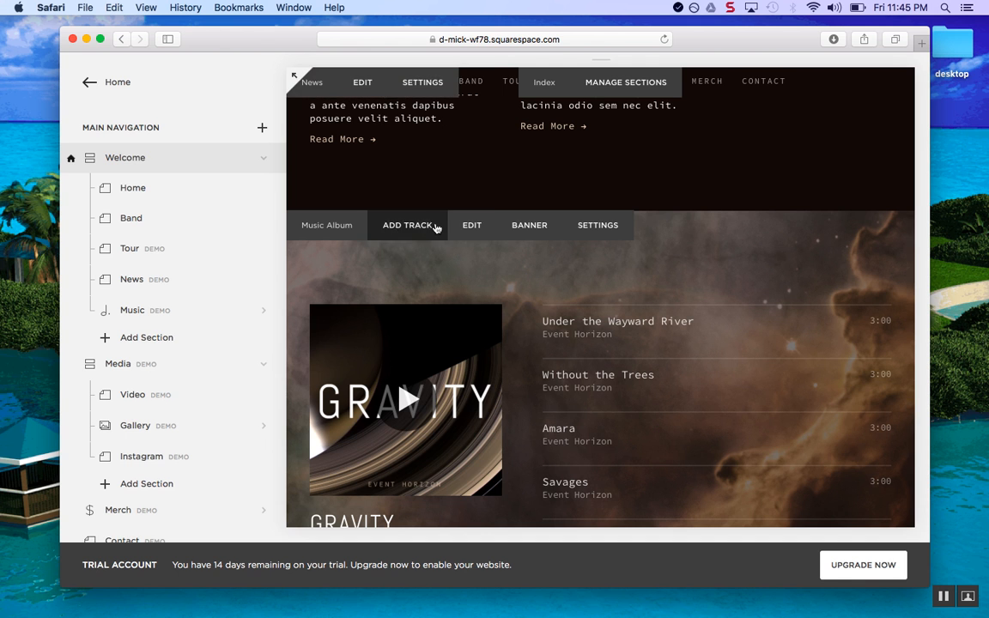
pyautogui.scroll(3, 357, 186)
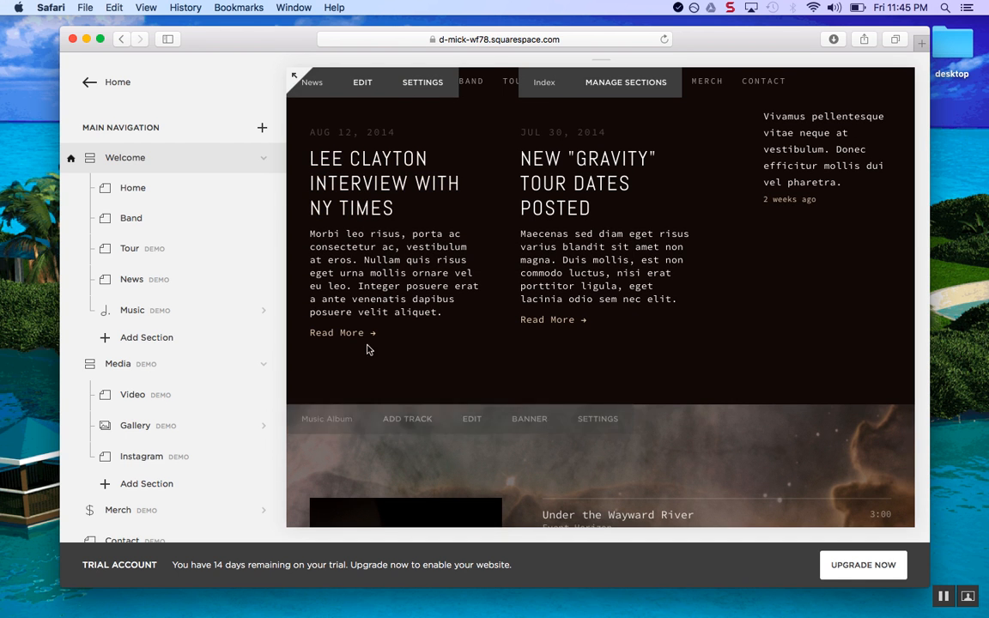
# Edit the Gravity album, dismiss Missing Item, create it from the example content, and go back
pyautogui.click(472, 420)
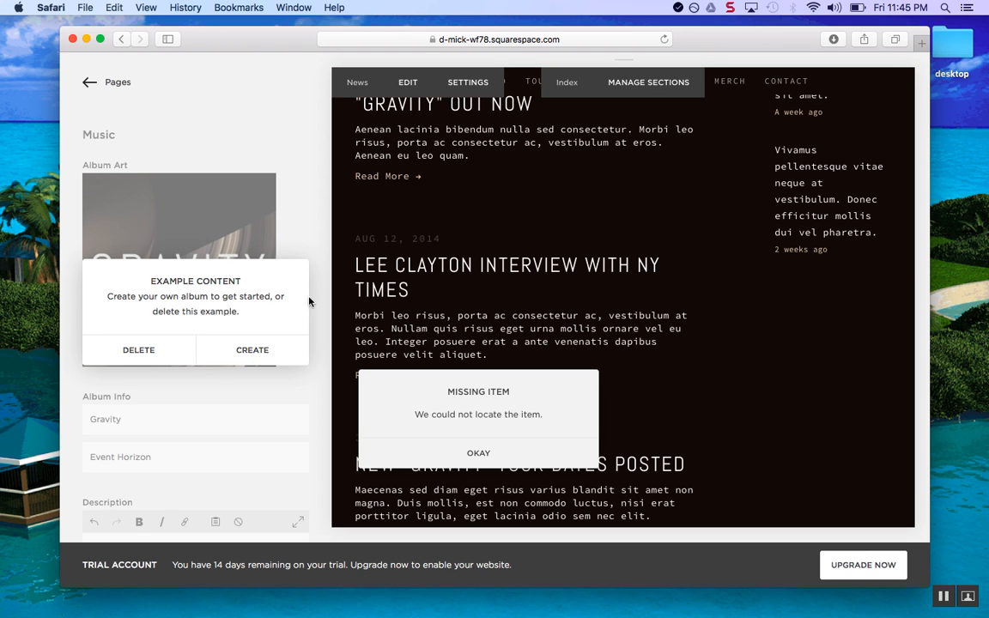
pyautogui.click(255, 355)
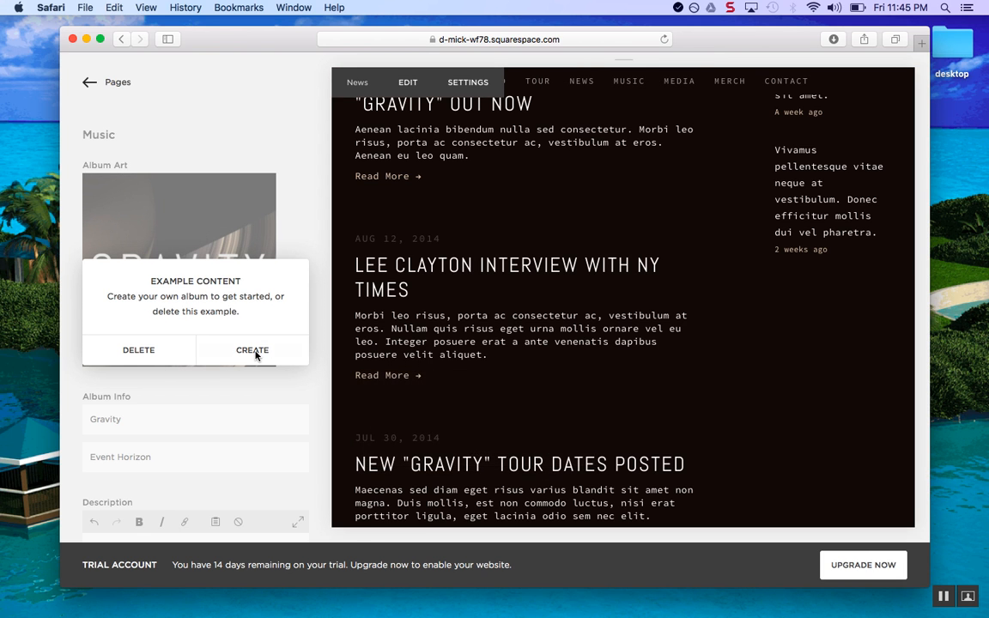
pyautogui.click(235, 355)
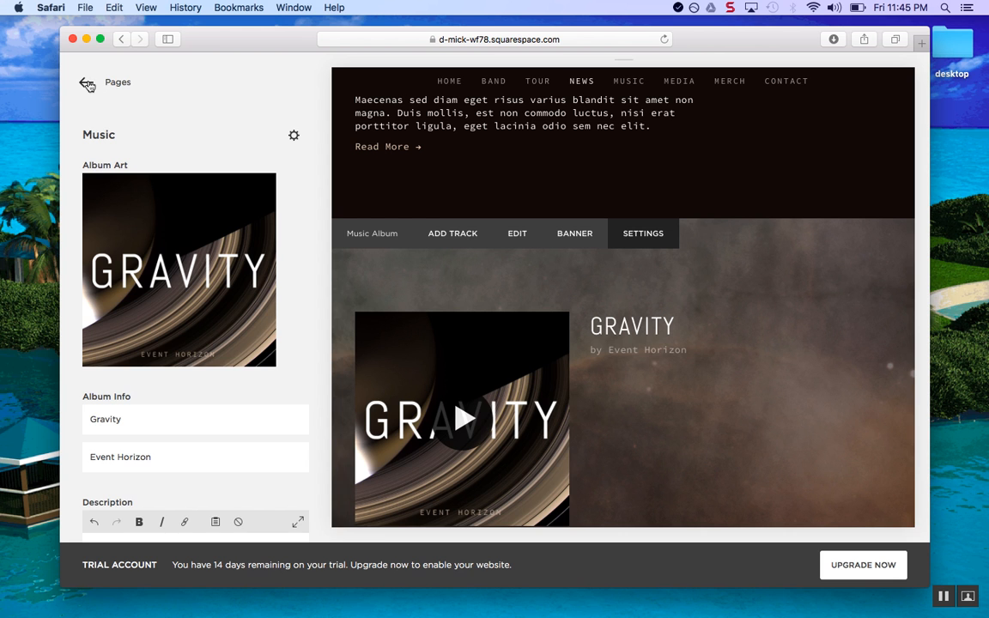
pyautogui.click(86, 83)
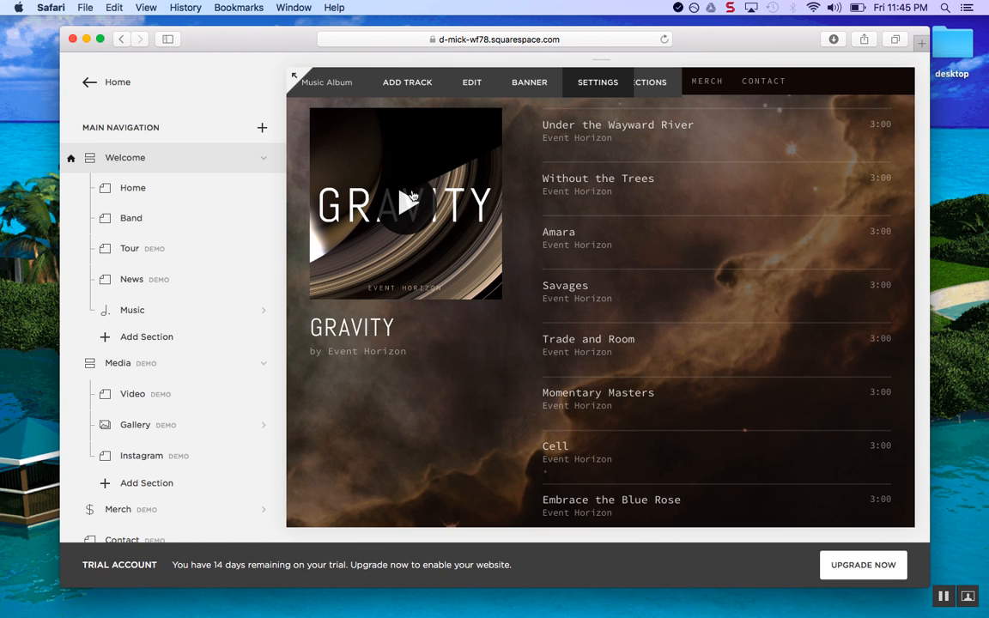
pyautogui.scroll(2, 488, 298)
pyautogui.scroll(6, 669, 285)
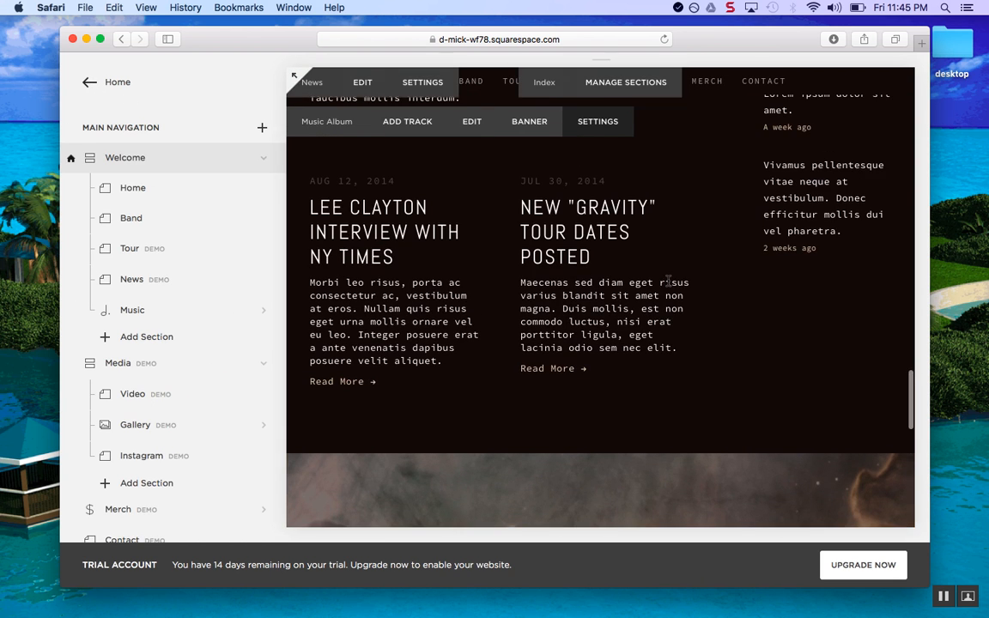
pyautogui.scroll(-4, 668, 281)
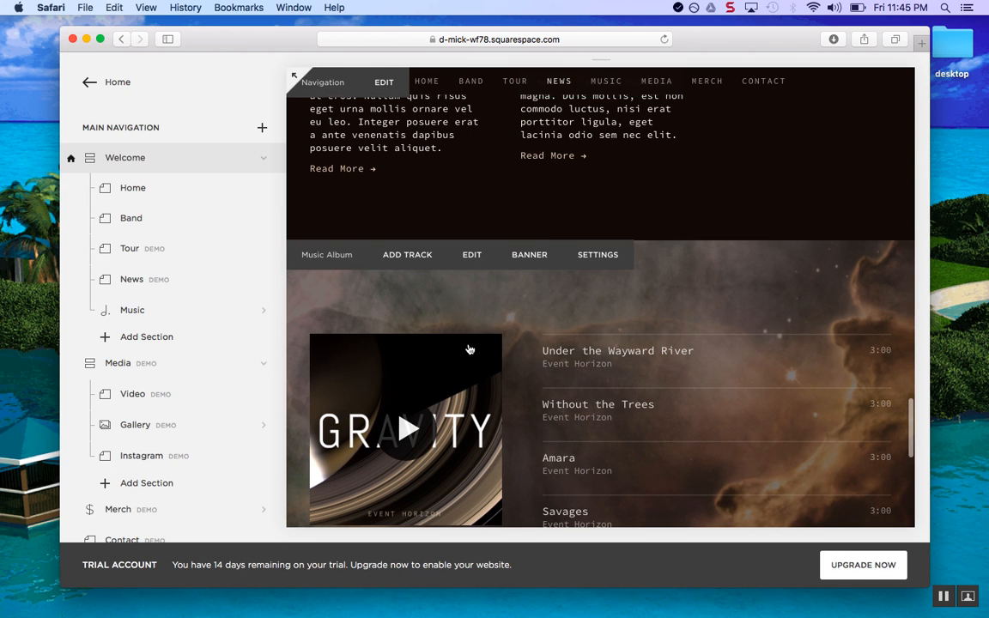
pyautogui.scroll(-2, 470, 349)
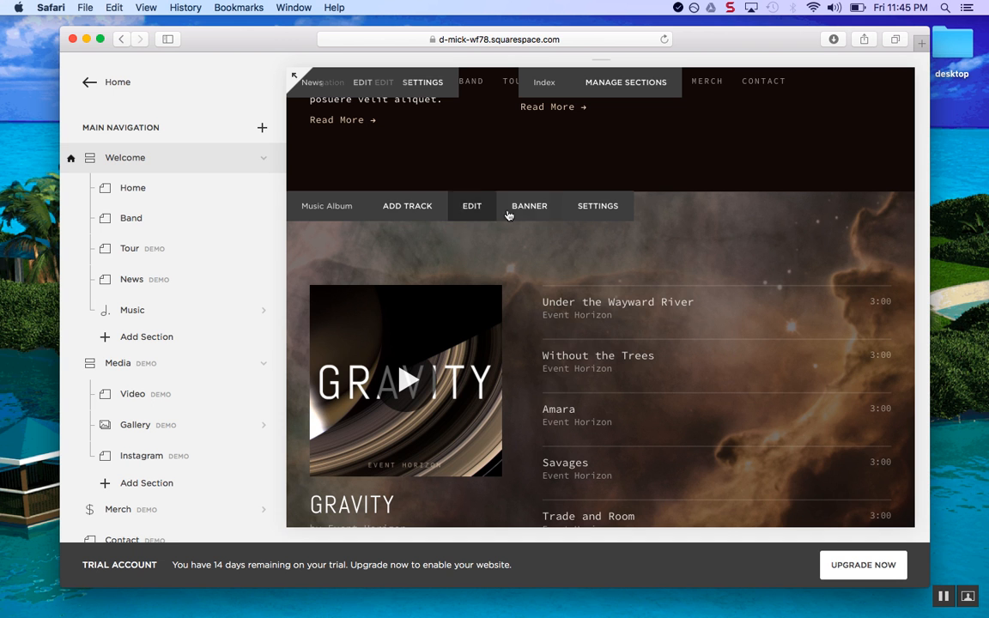
pyautogui.scroll(-10, 492, 282)
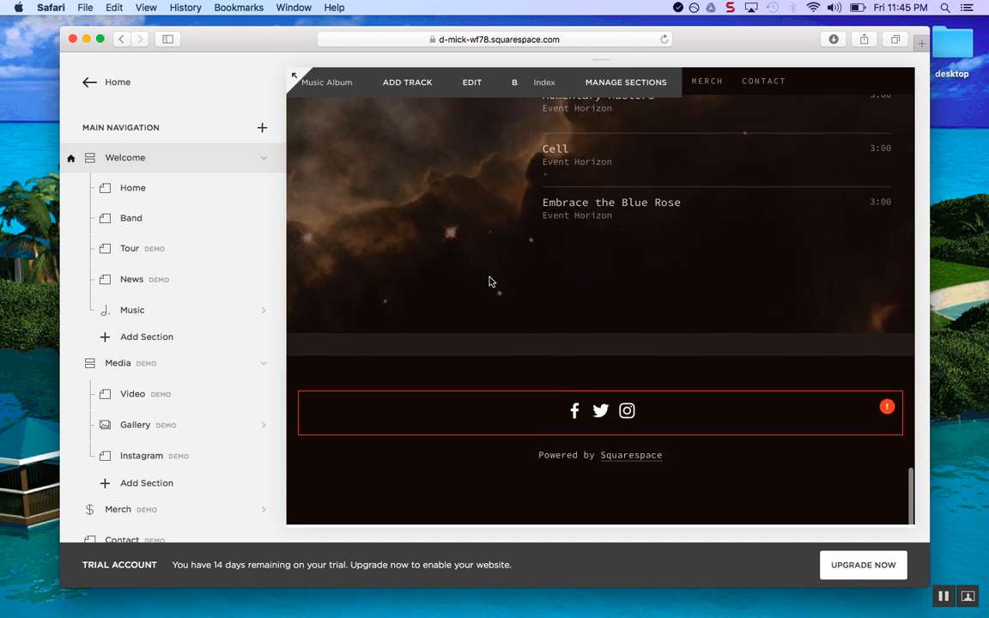
pyautogui.scroll(20, 492, 281)
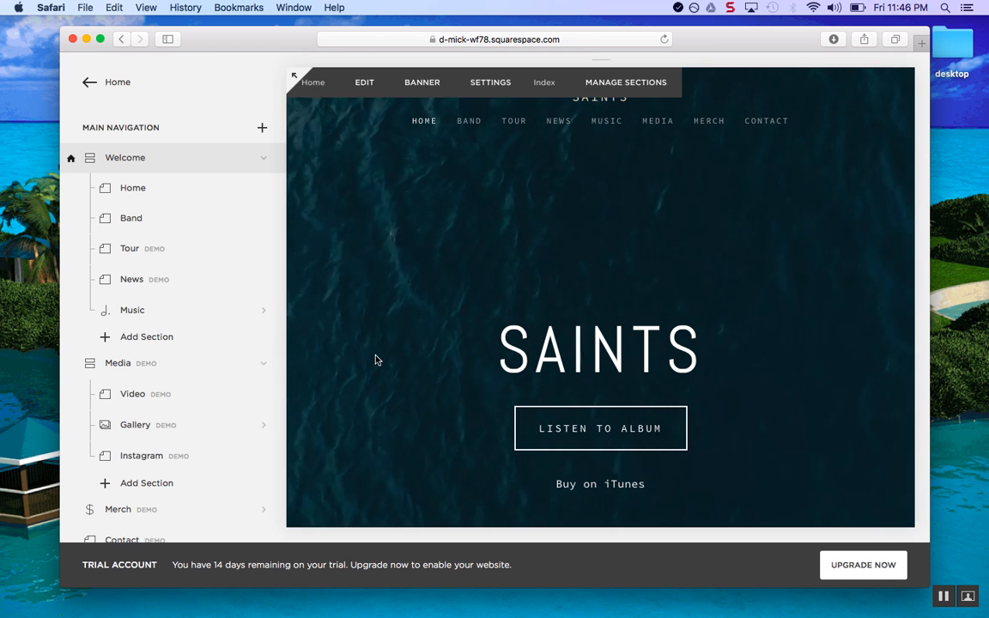
pyautogui.scroll(-15, 375, 360)
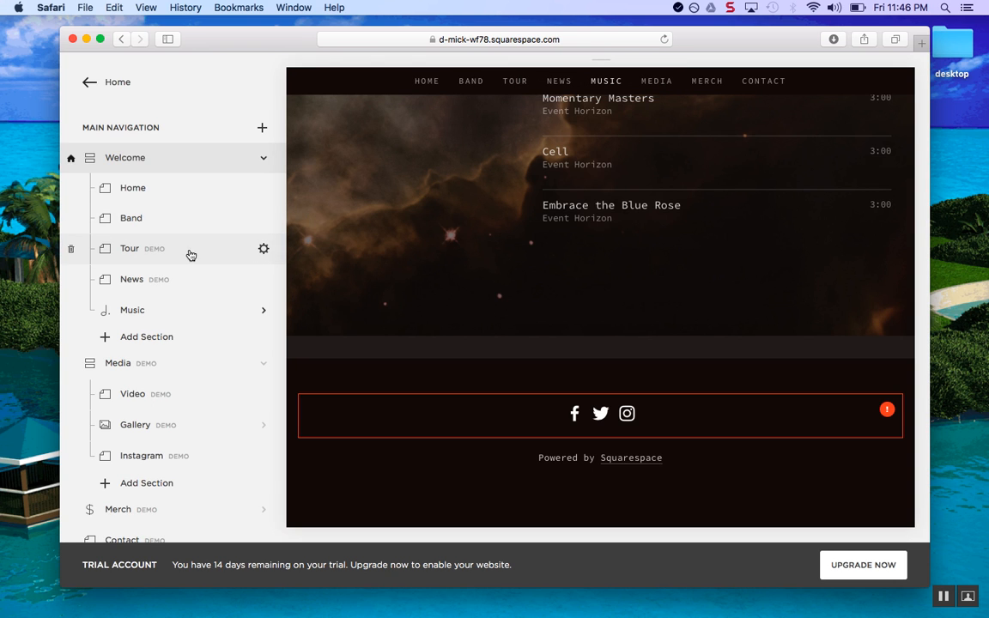
# Delete the Tour, News and Music demo pages, confirming each removal
pyautogui.click(71, 249)
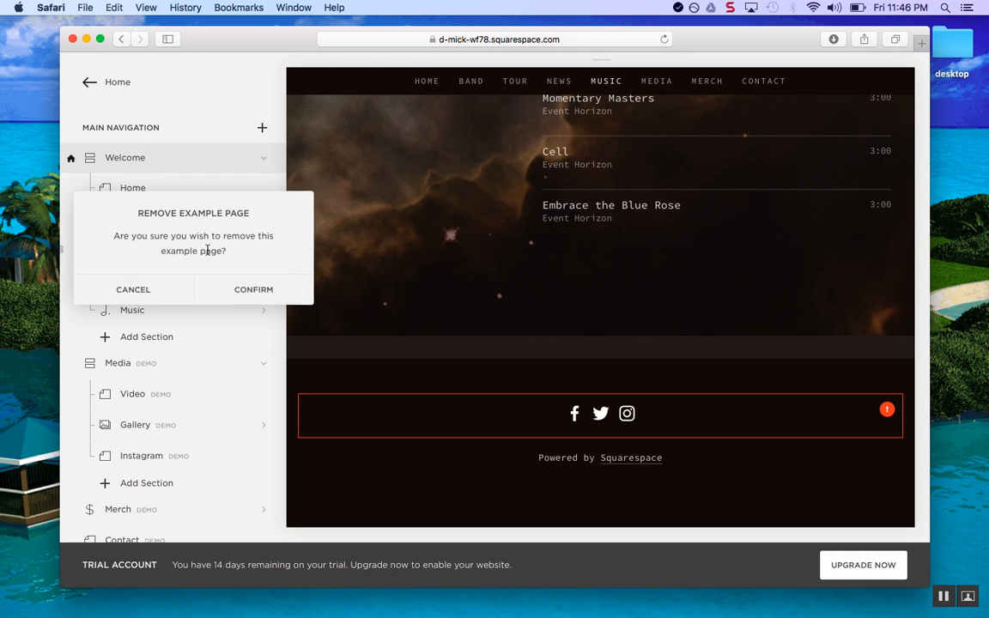
pyautogui.click(261, 290)
pyautogui.click(72, 249)
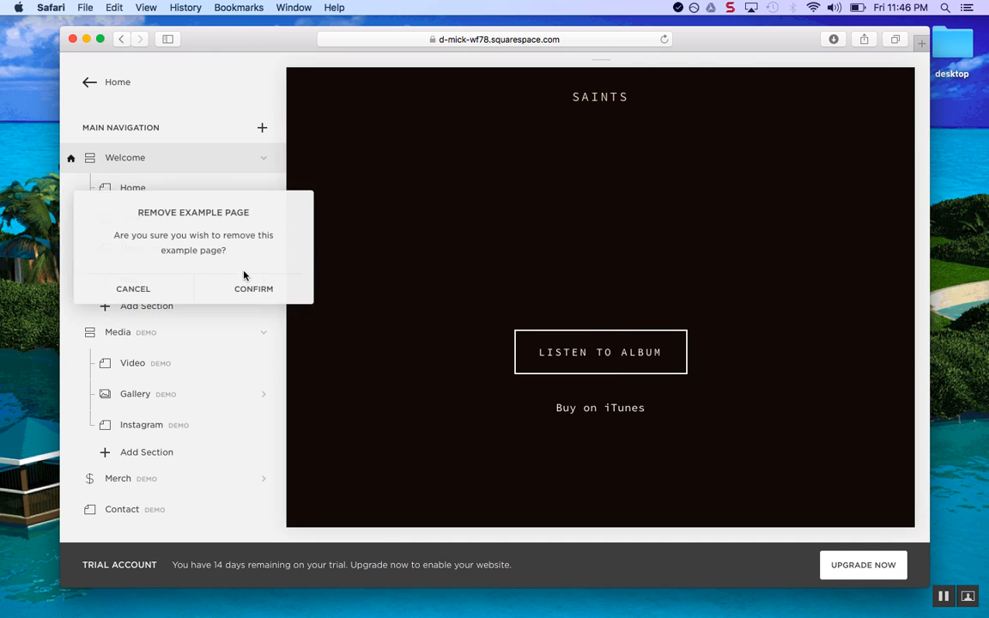
pyautogui.click(258, 289)
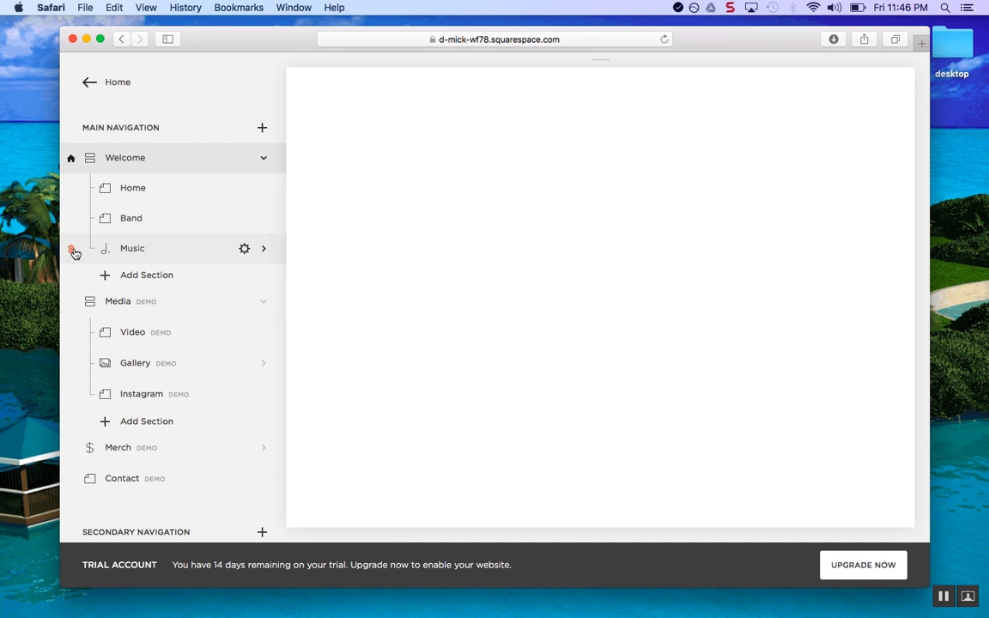
pyautogui.click(73, 250)
pyautogui.click(230, 284)
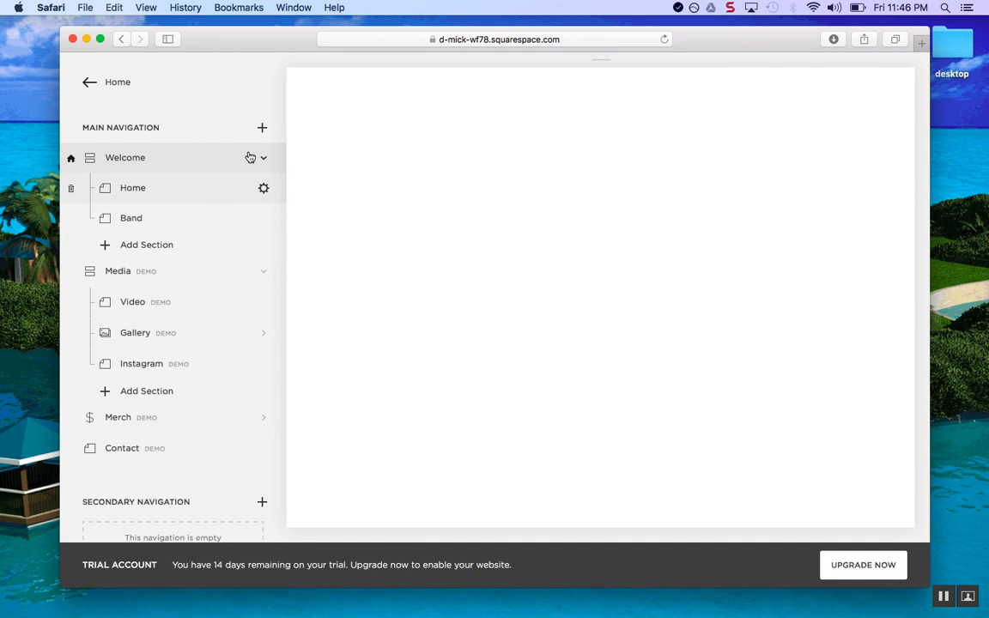
# Add a new Page to Main Navigation using the About 1 layout and start editing it
pyautogui.click(262, 128)
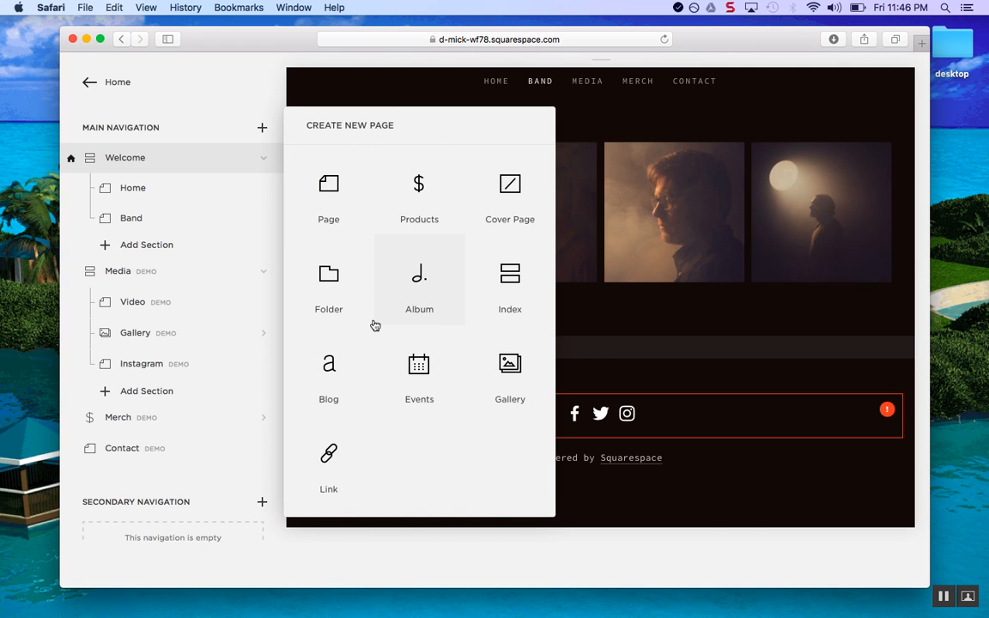
pyautogui.click(348, 206)
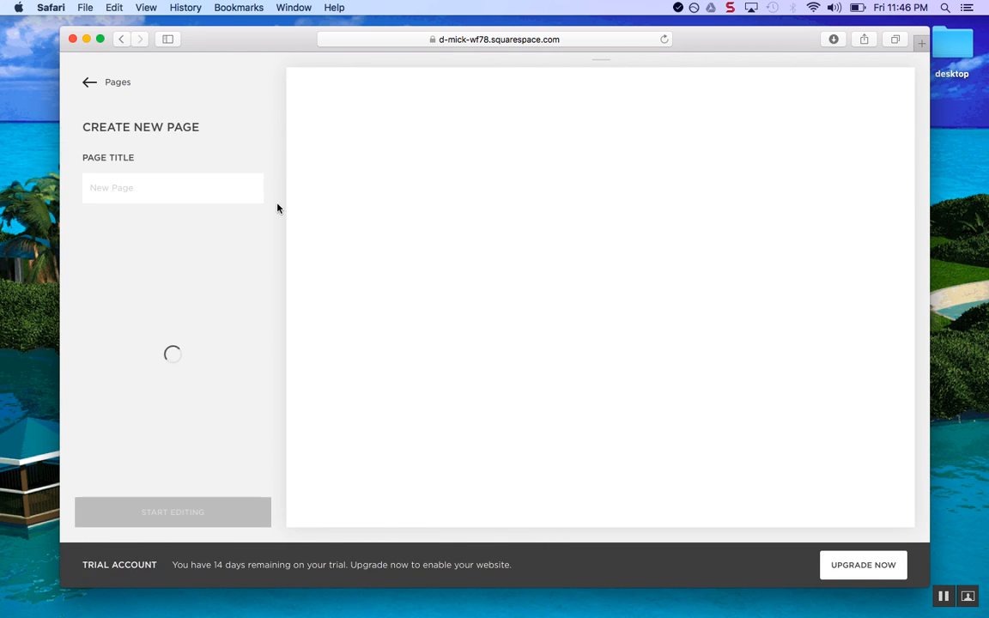
pyautogui.scroll(-10, 217, 370)
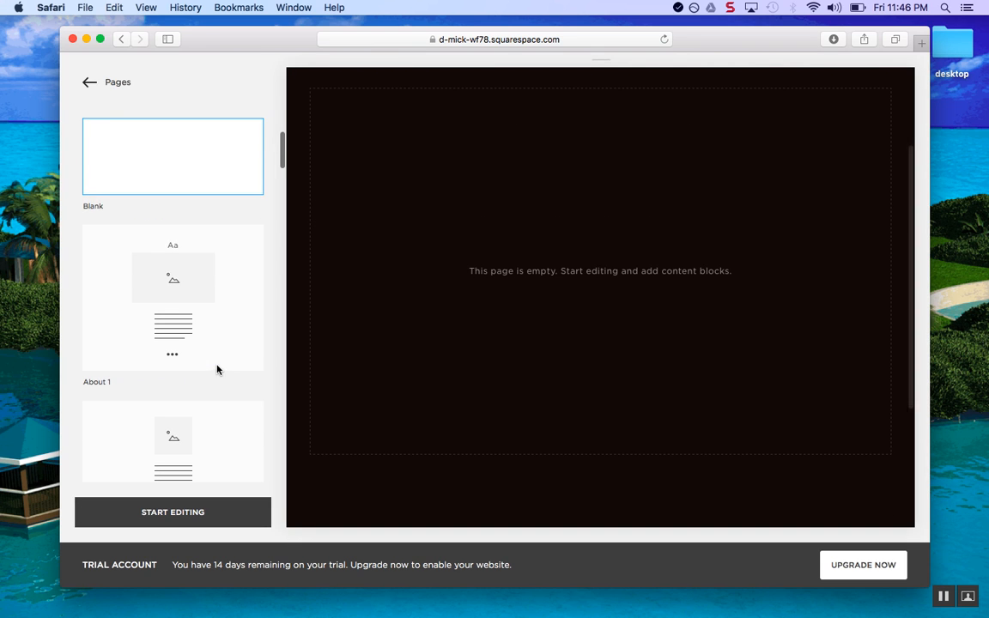
pyautogui.scroll(8, 217, 370)
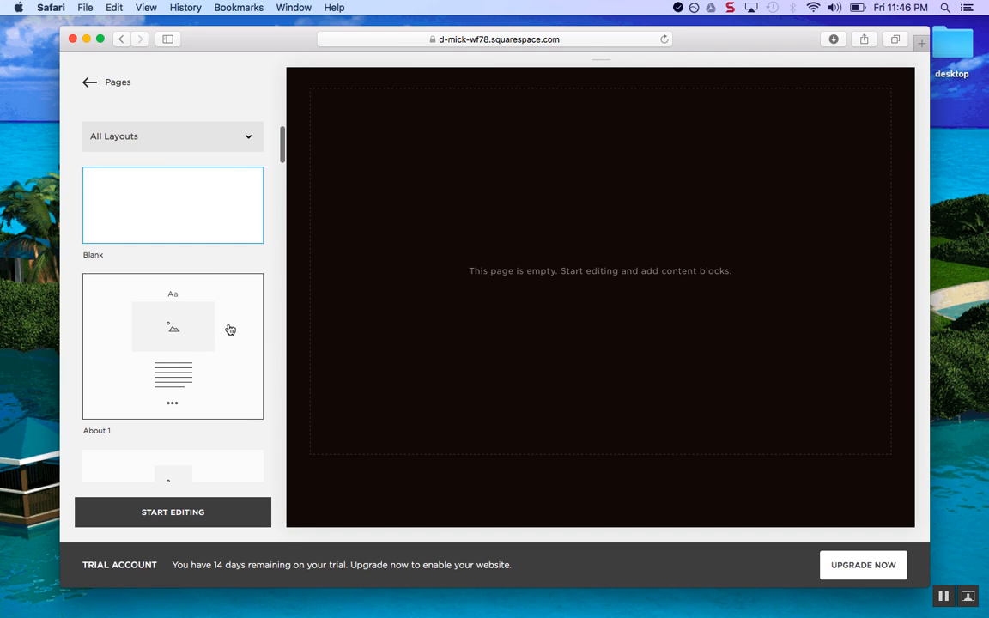
pyautogui.click(230, 330)
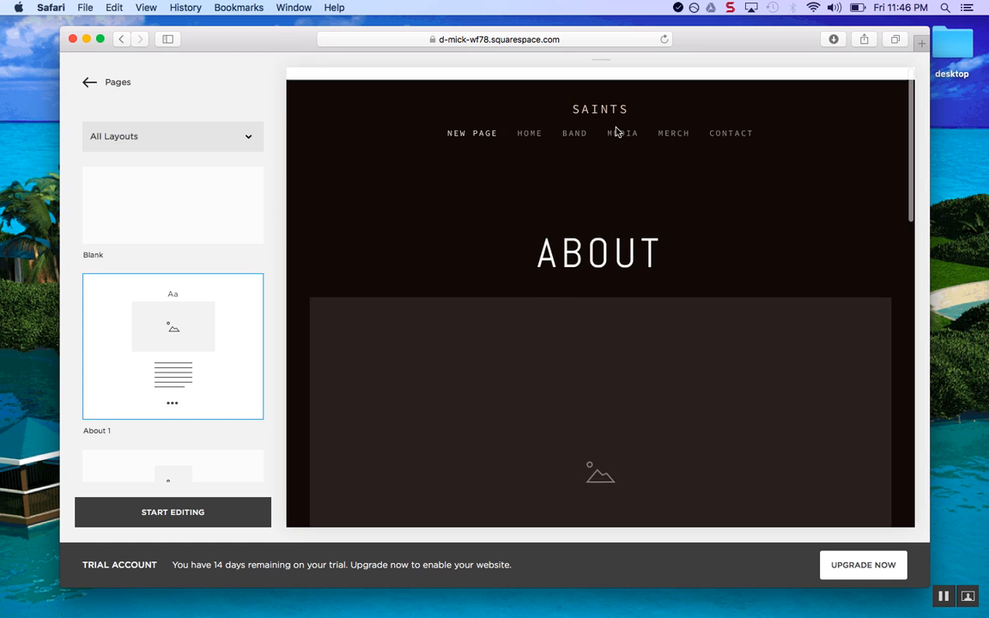
pyautogui.click(196, 515)
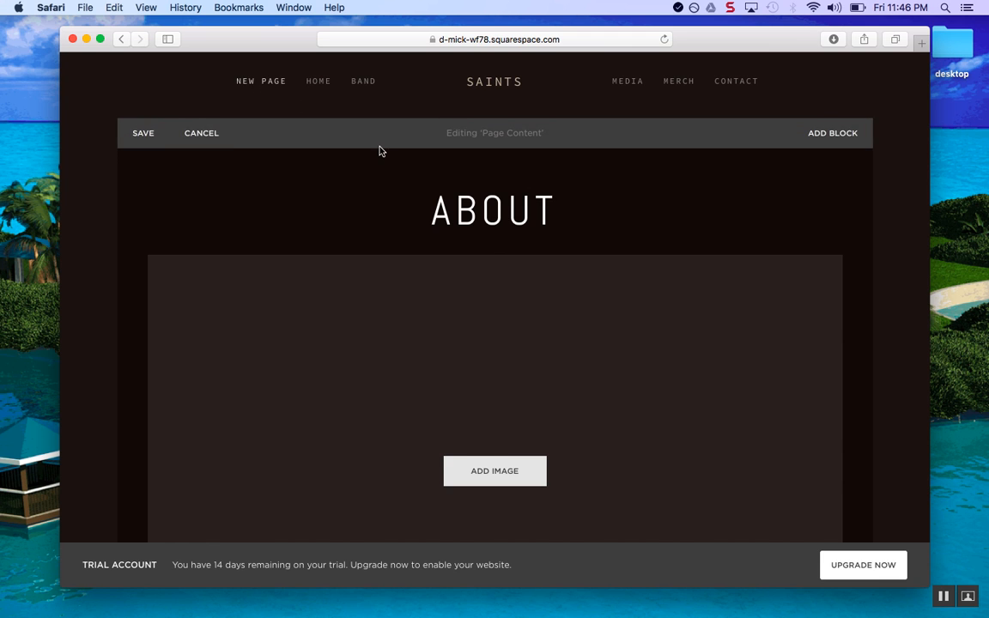
# Change the ABOUT heading to SAINTS BIO
pyautogui.click(462, 213)
pyautogui.moveTo(531, 211); pyautogui.dragTo(449, 211)
pyautogui.press('BackSpace')
pyautogui.write('BIO')
pyautogui.press('Delete')
# Add a text block reading 'We are awesomemmm.' below the heading and save the page
pyautogui.scroll(-5, 477, 440)
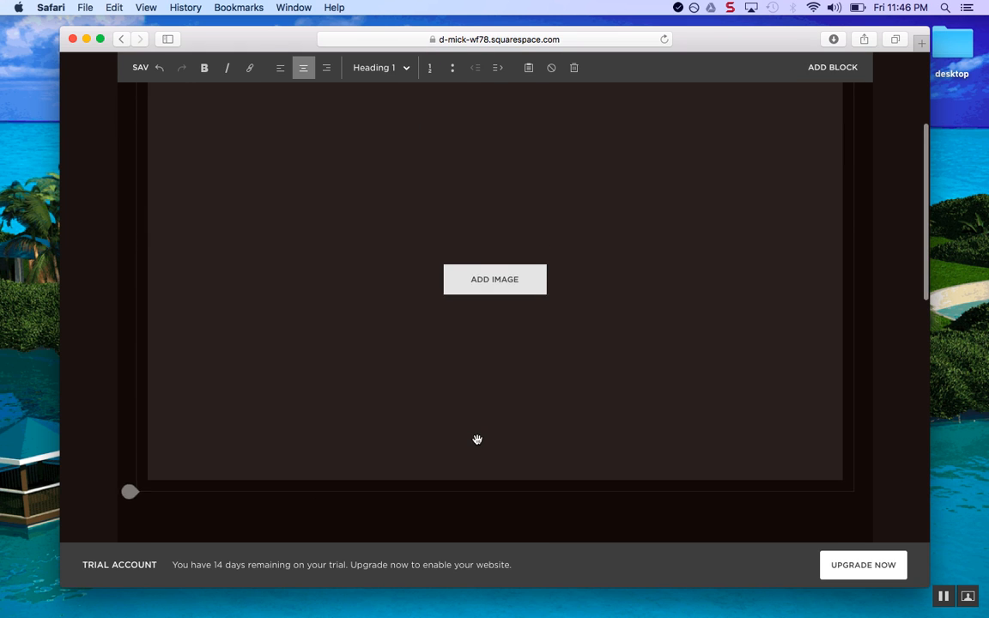
pyautogui.scroll(3, 448, 342)
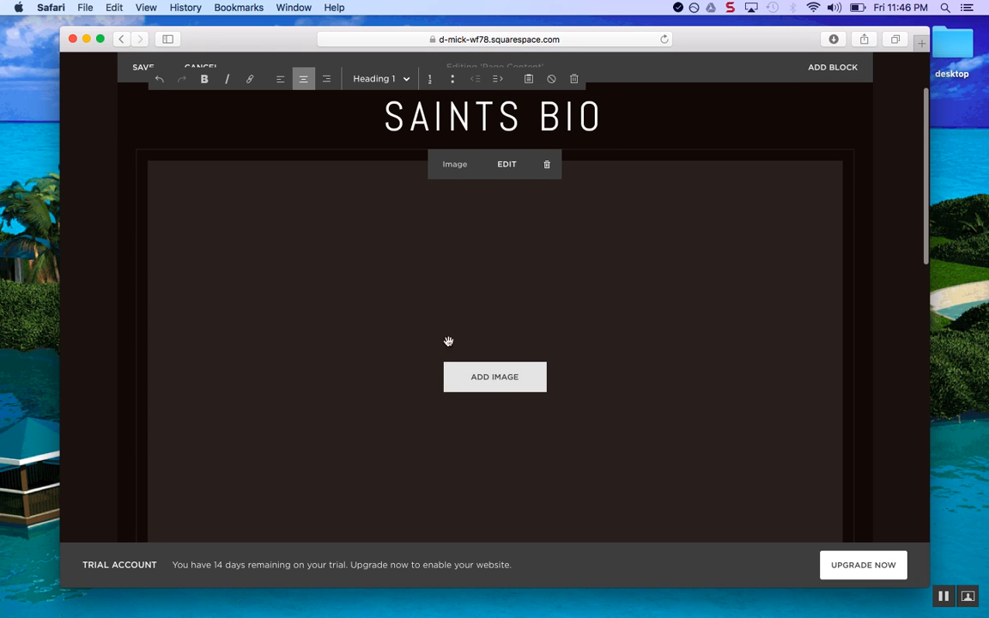
pyautogui.click(135, 152)
pyautogui.click(179, 145)
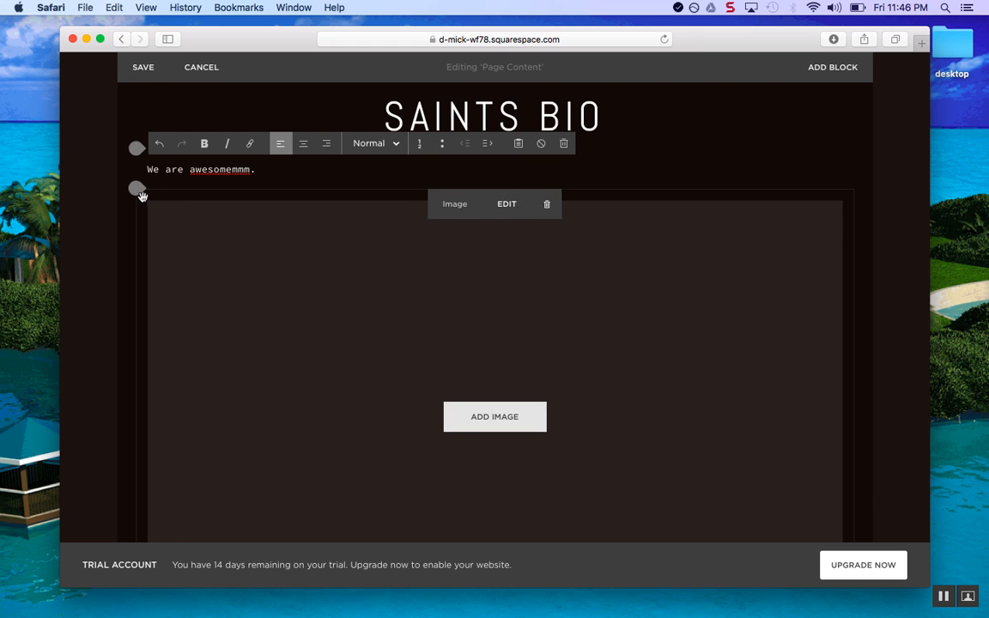
pyautogui.click(143, 69)
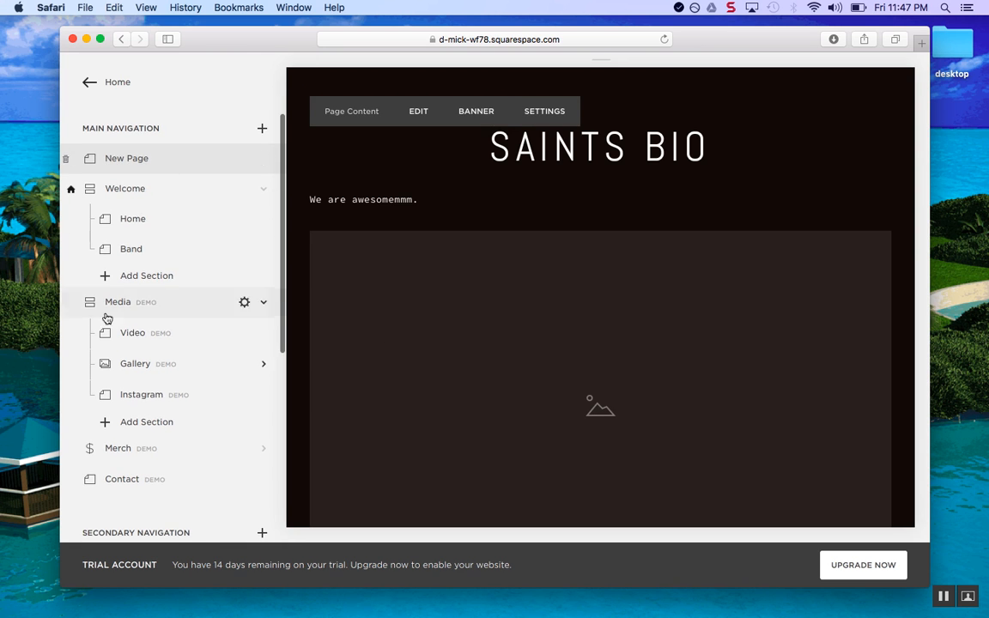
pyautogui.scroll(-2, 151, 343)
pyautogui.scroll(-5, 151, 348)
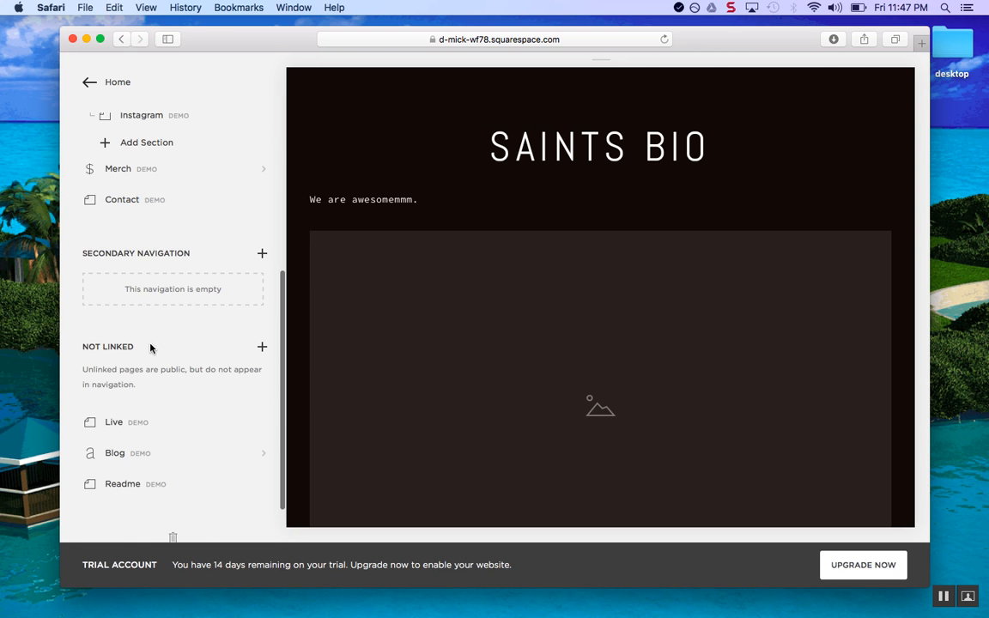
pyautogui.scroll(-2, 197, 383)
pyautogui.scroll(10, 197, 377)
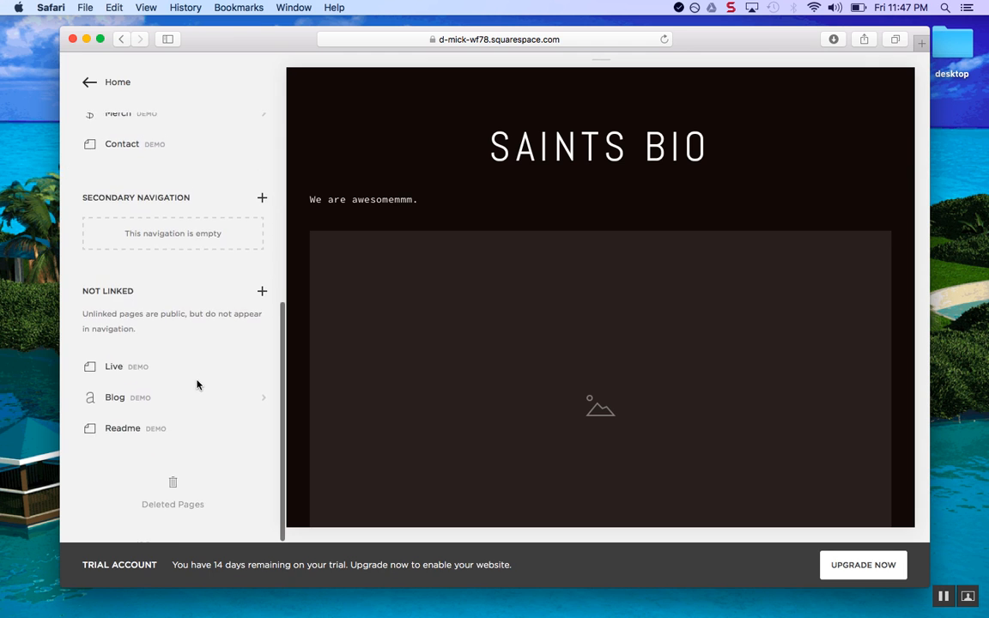
pyautogui.click(86, 83)
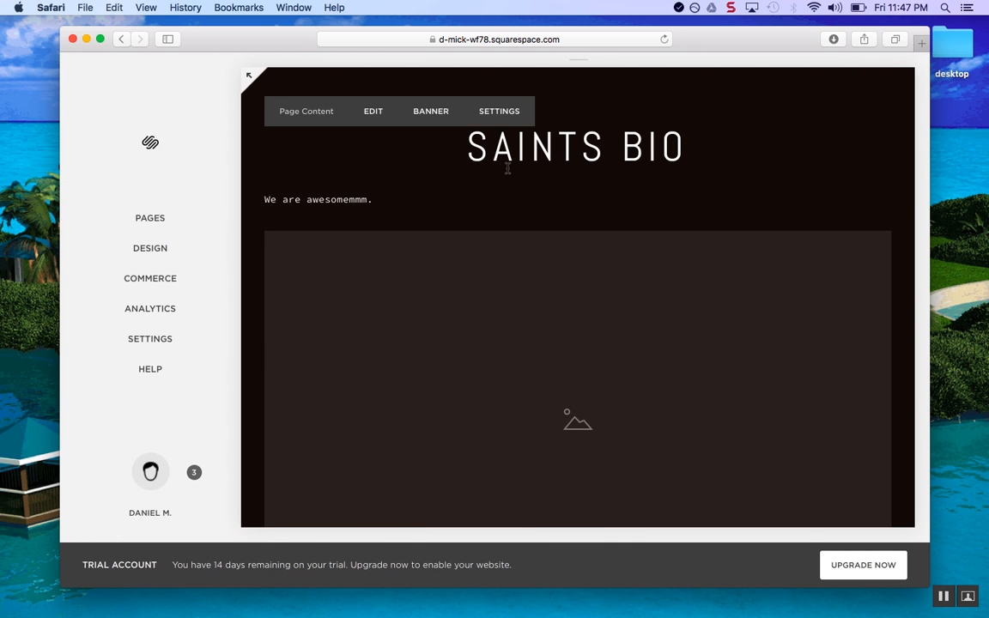
pyautogui.scroll(3, 507, 168)
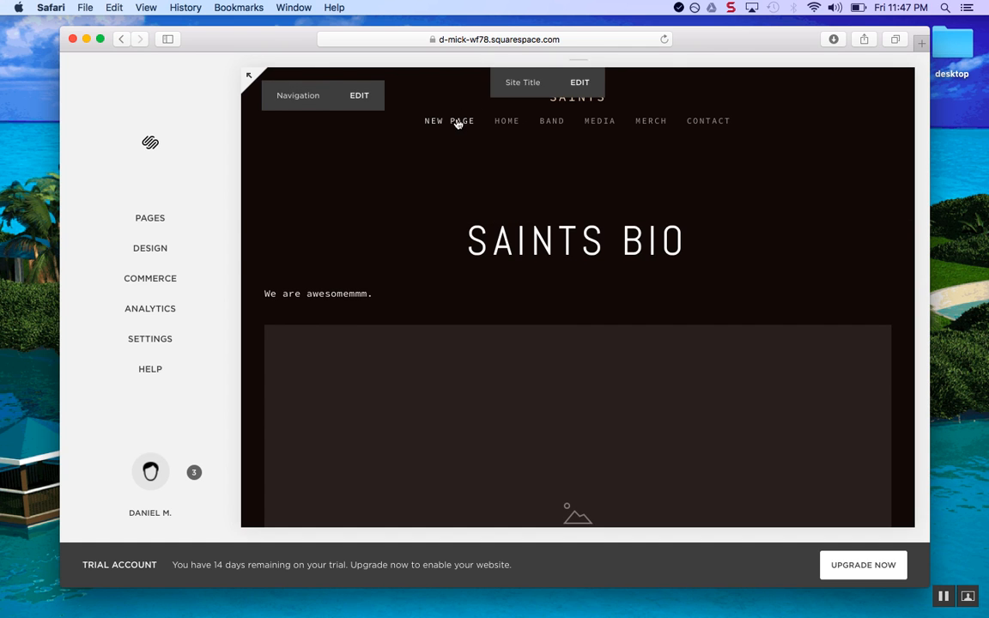
pyautogui.click(163, 220)
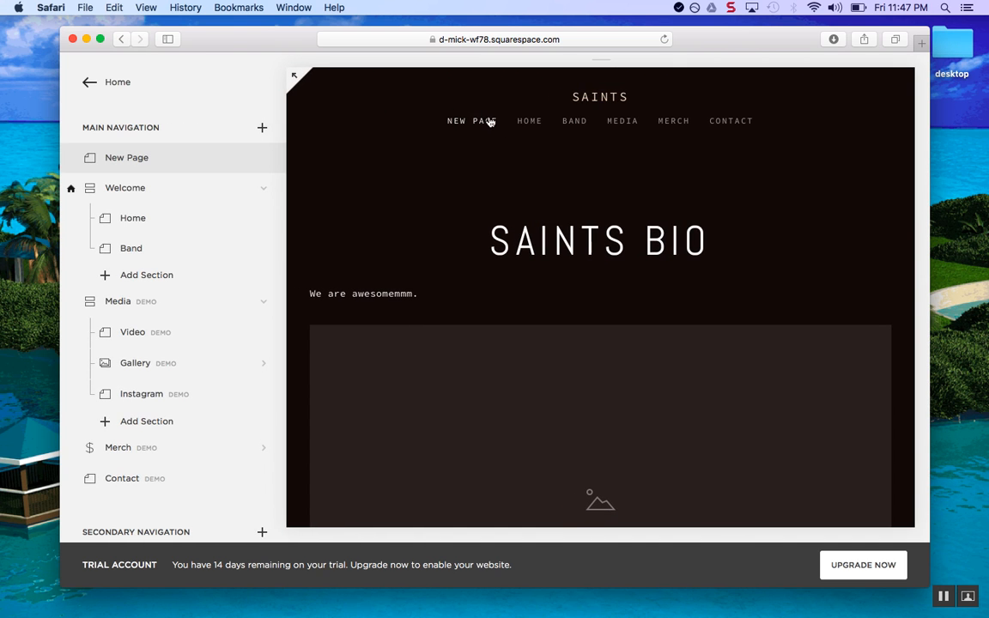
# Set New Page's navigation and page title to Saints Bio, slug saints-bio, and save
pyautogui.click(264, 161)
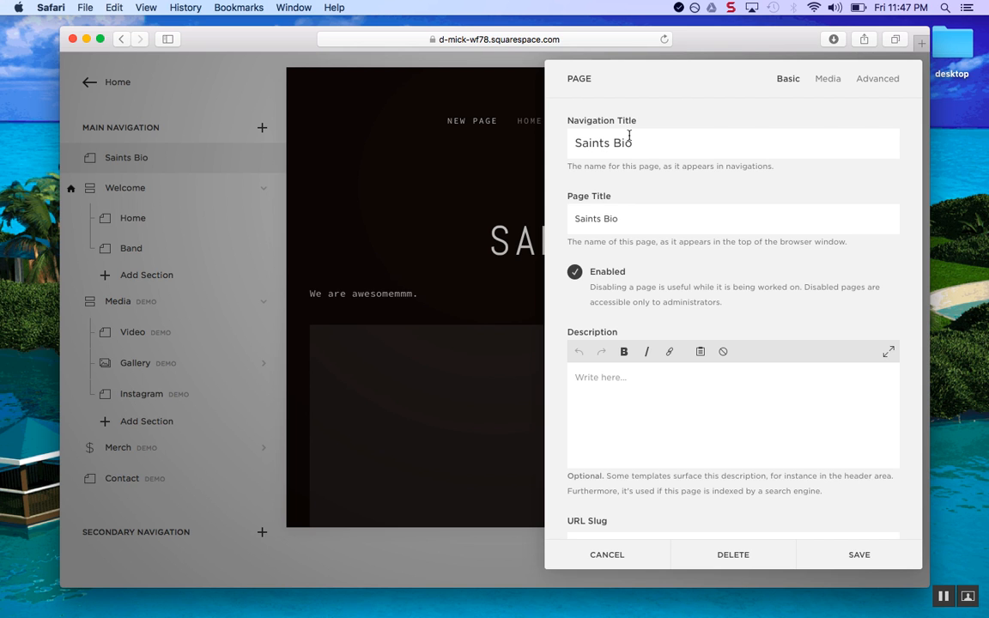
pyautogui.scroll(-5, 615, 221)
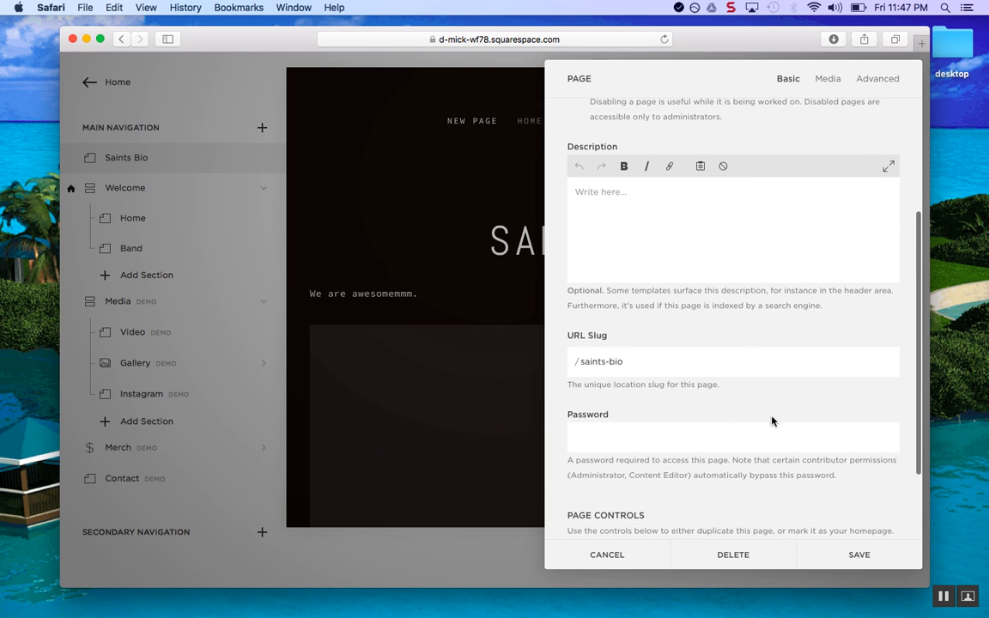
pyautogui.scroll(-3, 852, 490)
pyautogui.click(849, 558)
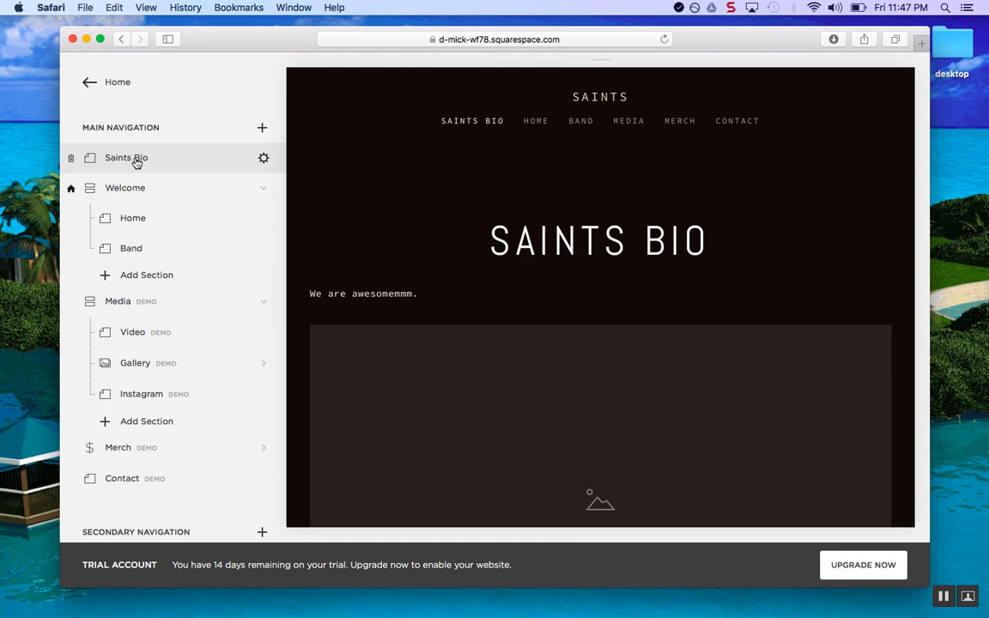
# Switch the Saints Bio page banner media to Video and save it
pyautogui.moveTo(498, 130)
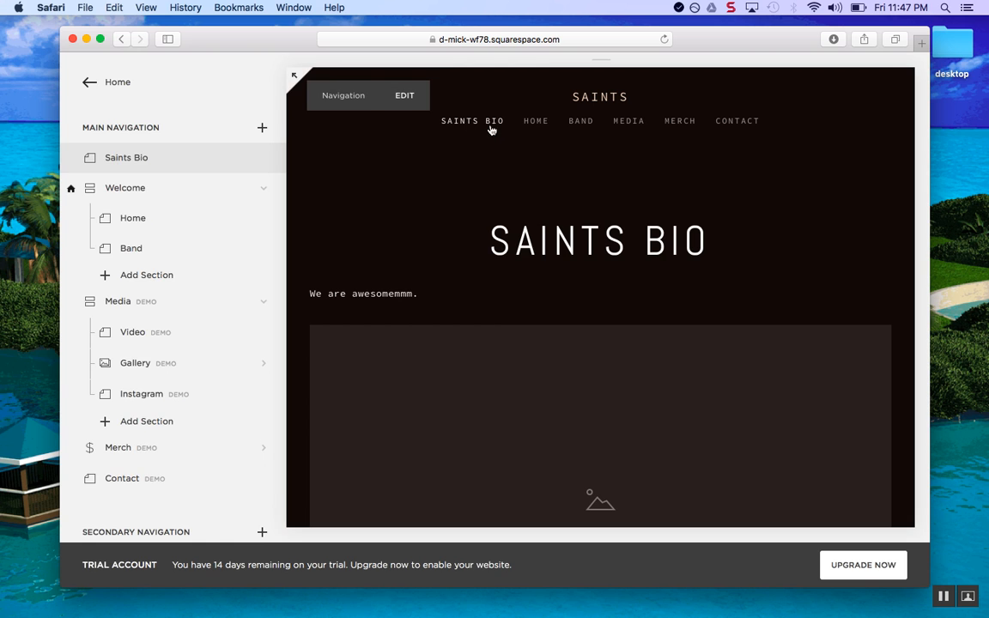
pyautogui.moveTo(409, 198)
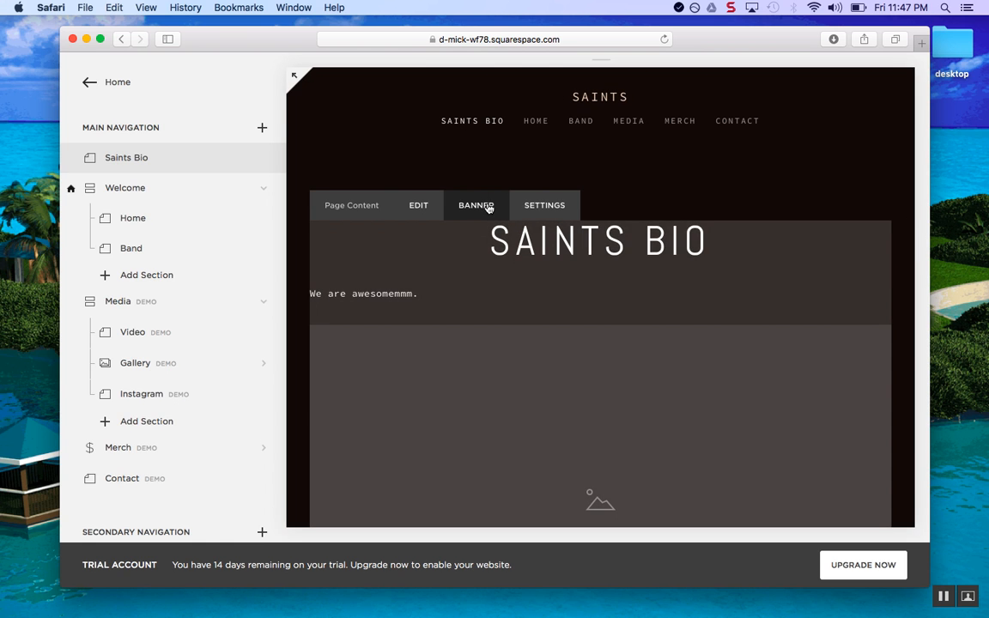
pyautogui.click(483, 208)
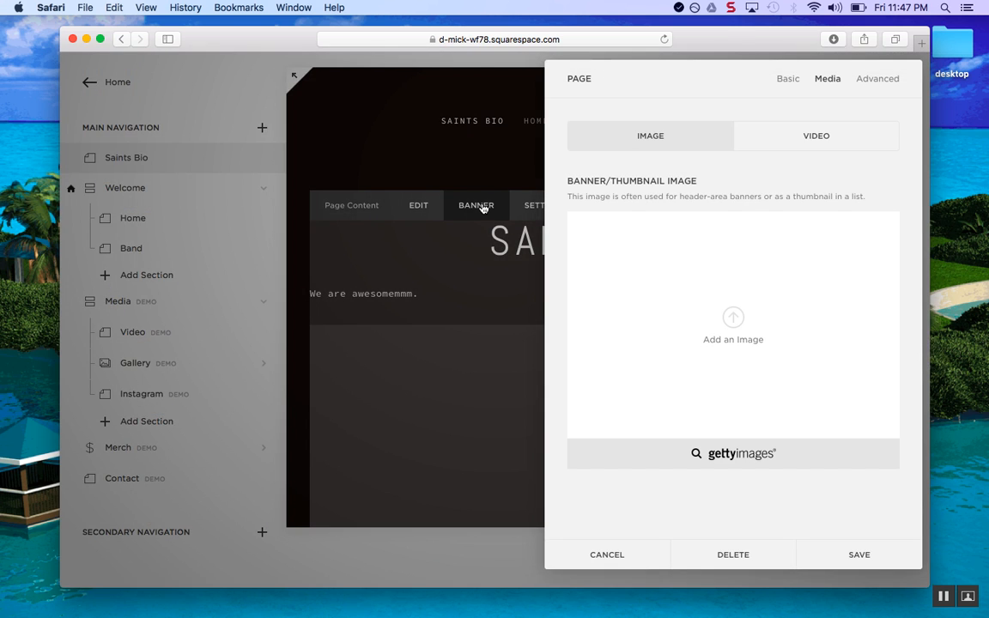
pyautogui.click(820, 141)
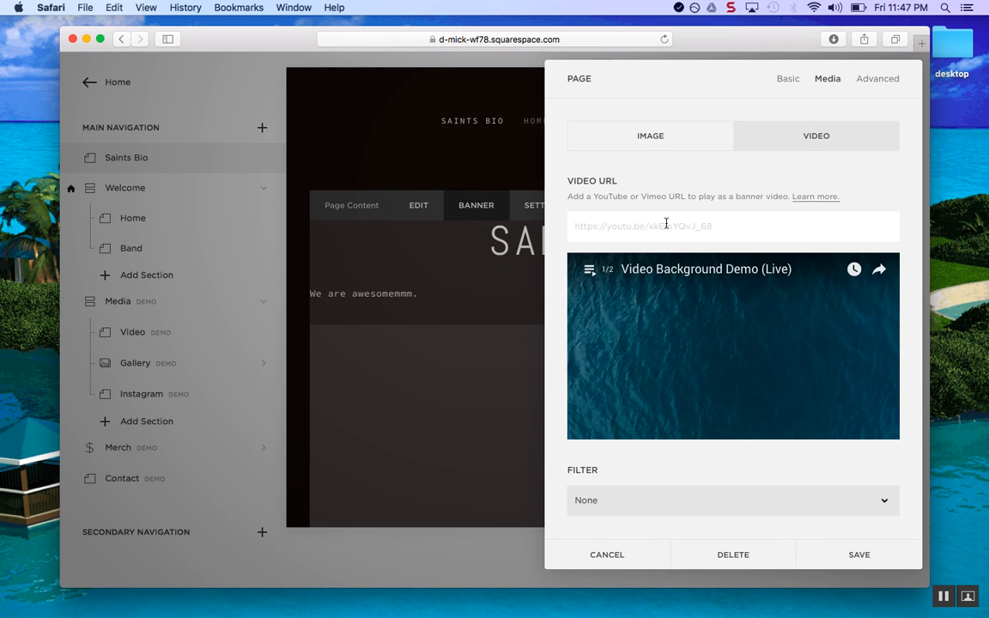
pyautogui.click(859, 556)
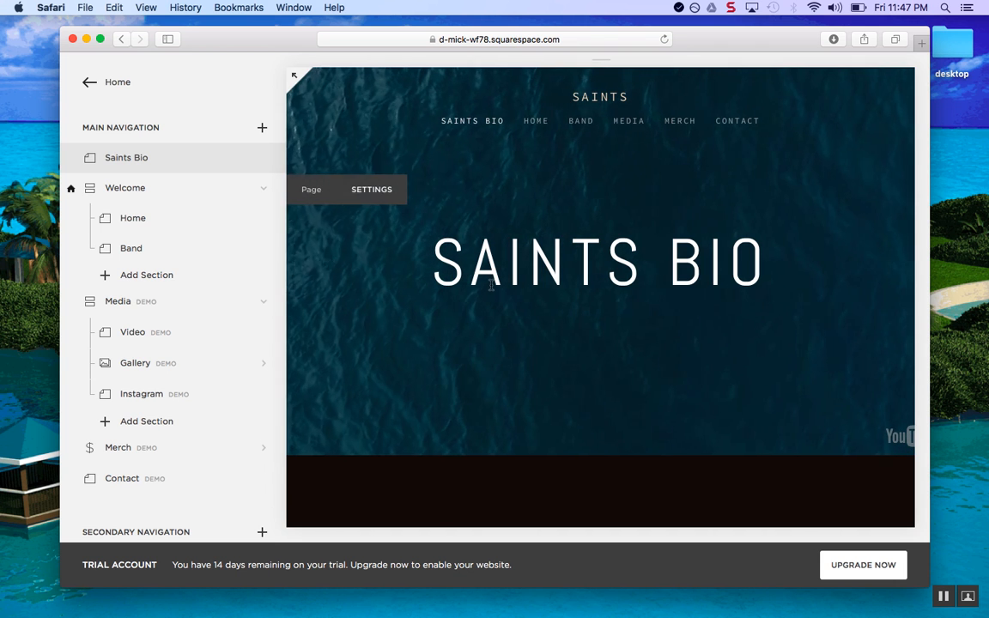
# Scroll through the Saints Bio page and return to the main site menu
pyautogui.scroll(-10, 479, 318)
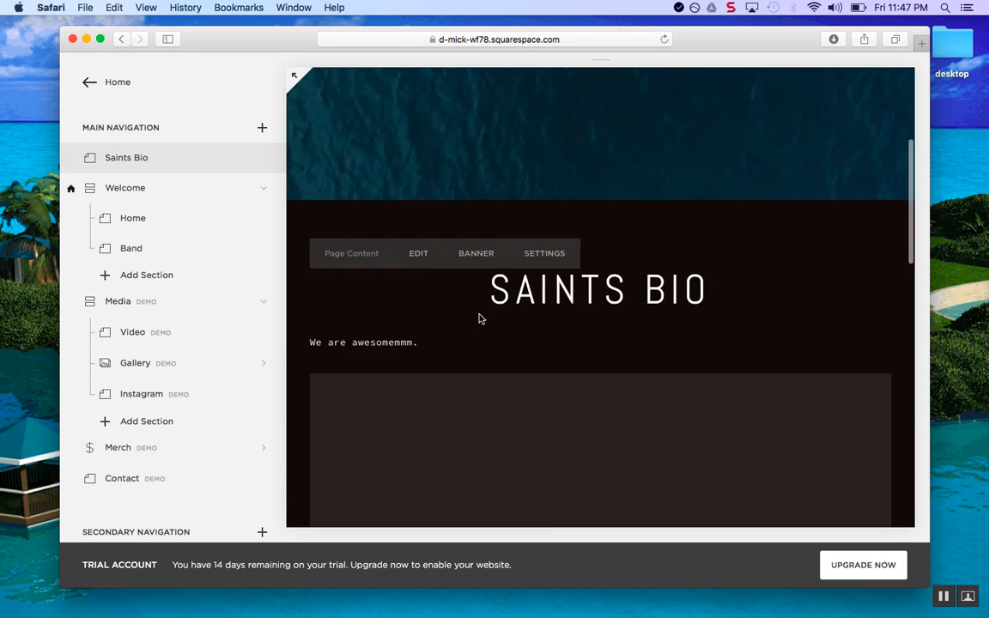
pyautogui.scroll(10, 479, 317)
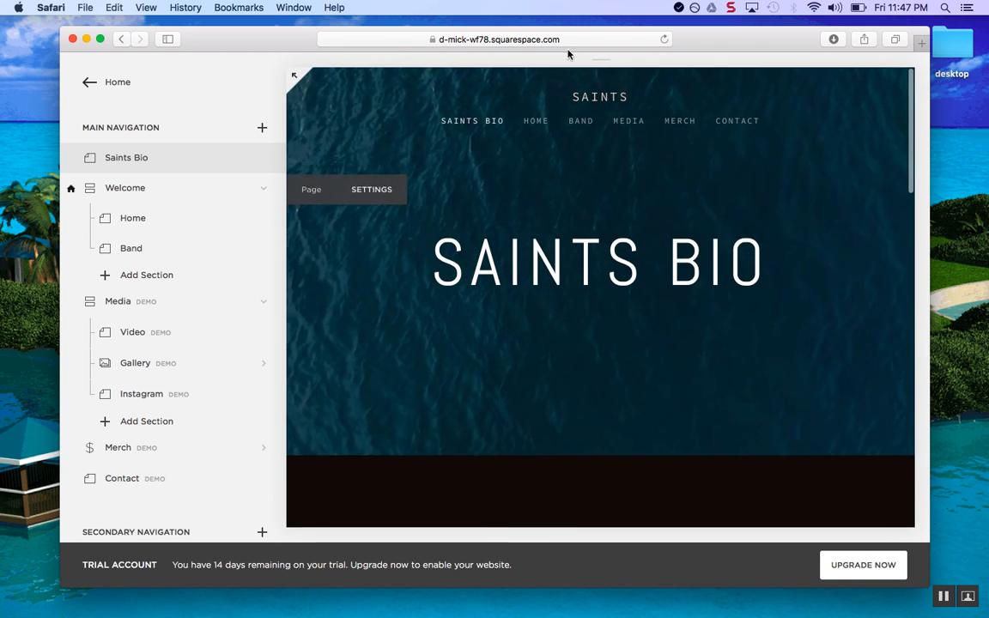
pyautogui.scroll(-3, 549, 330)
pyautogui.scroll(-2, 514, 327)
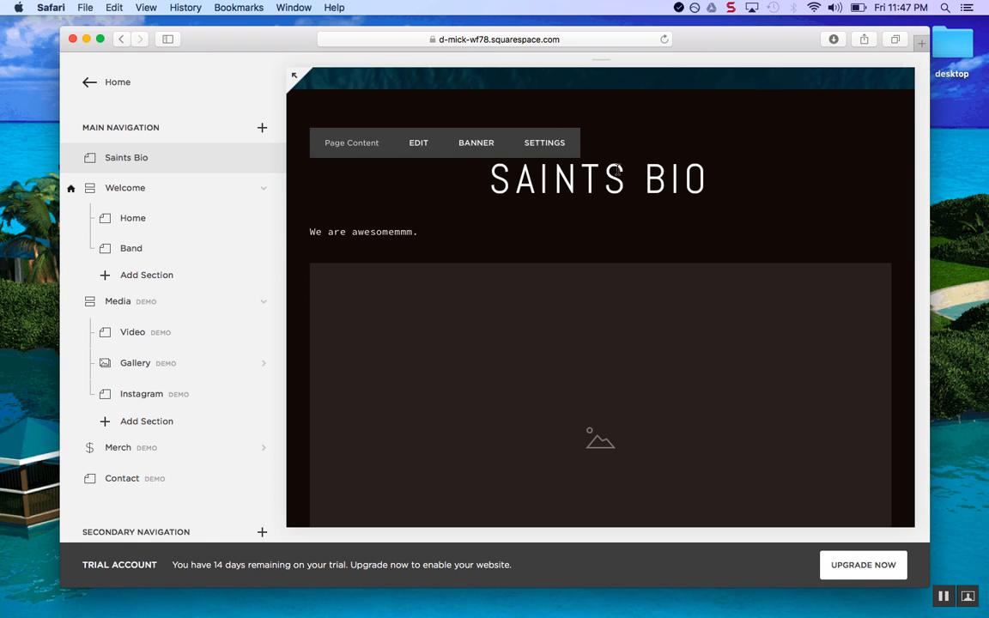
pyautogui.scroll(-4, 568, 228)
pyautogui.click(86, 83)
pyautogui.moveTo(284, 37); pyautogui.dragTo(281, 39)
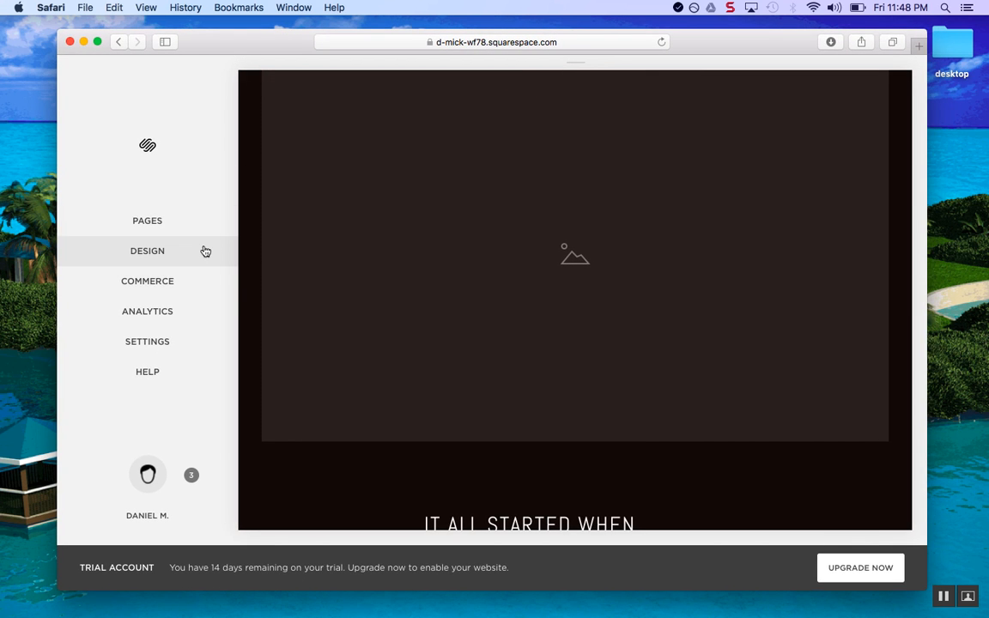
# Look through the page list, return to the main menu, and open Design
pyautogui.click(166, 220)
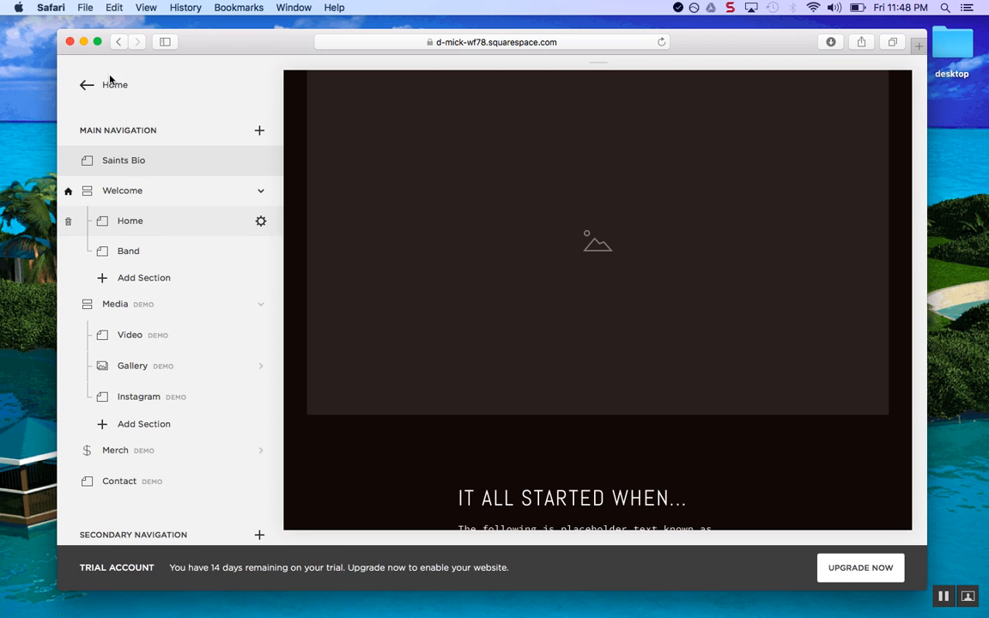
pyautogui.click(83, 85)
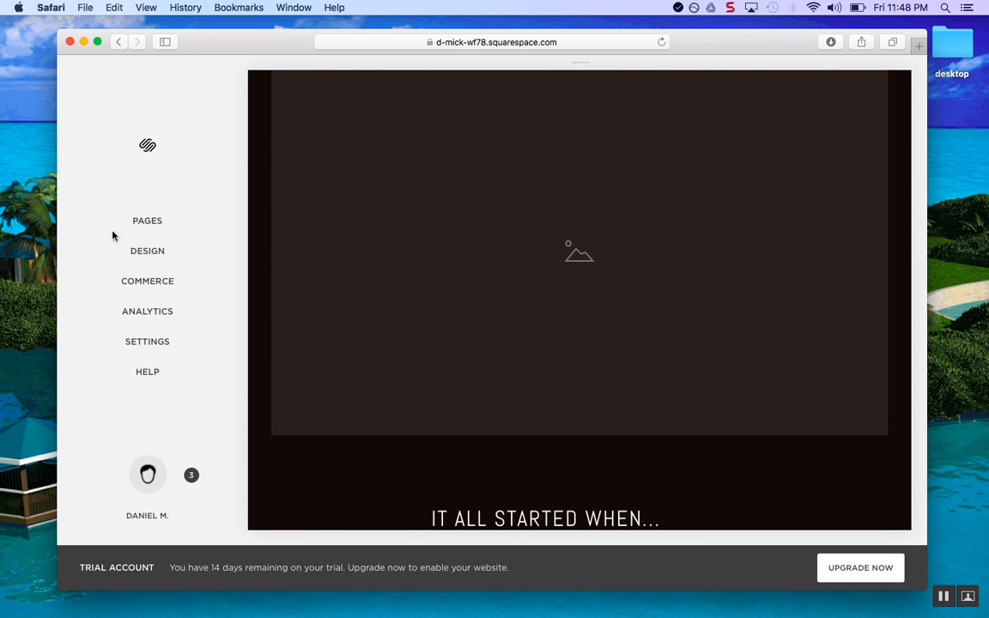
pyautogui.click(179, 224)
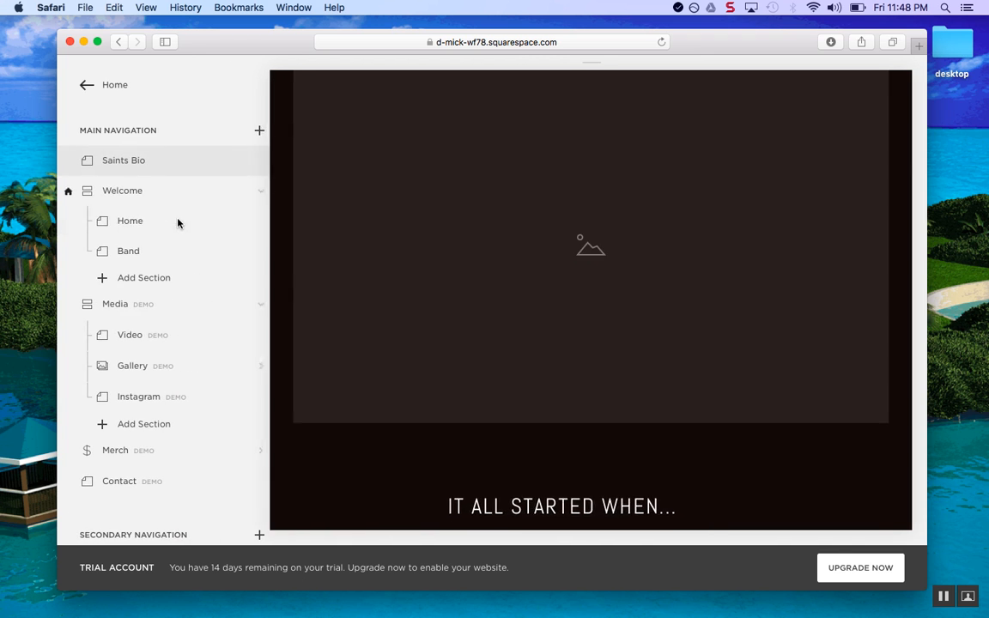
pyautogui.scroll(5, 191, 348)
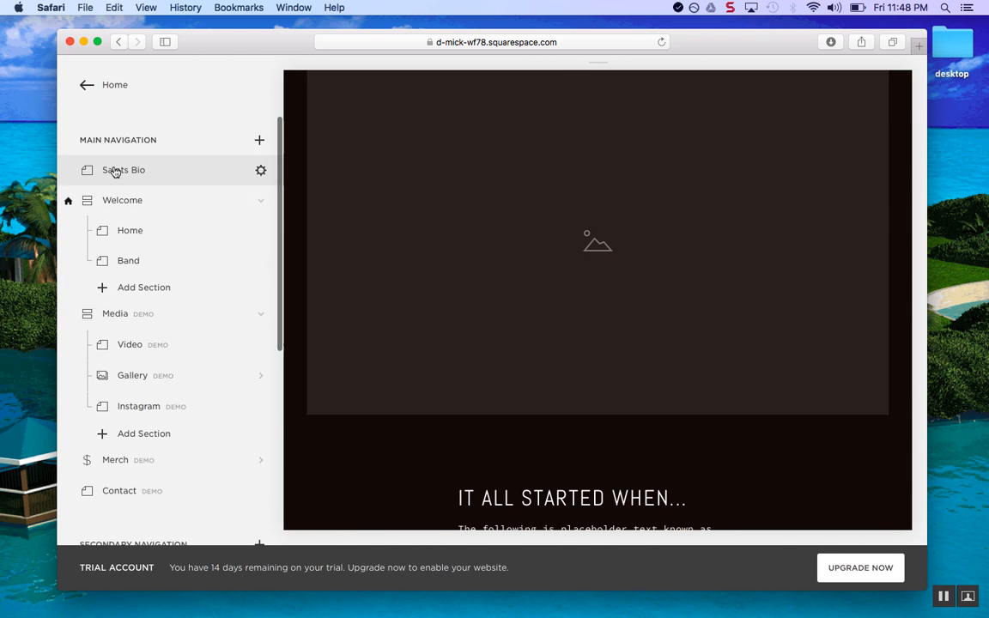
pyautogui.click(85, 86)
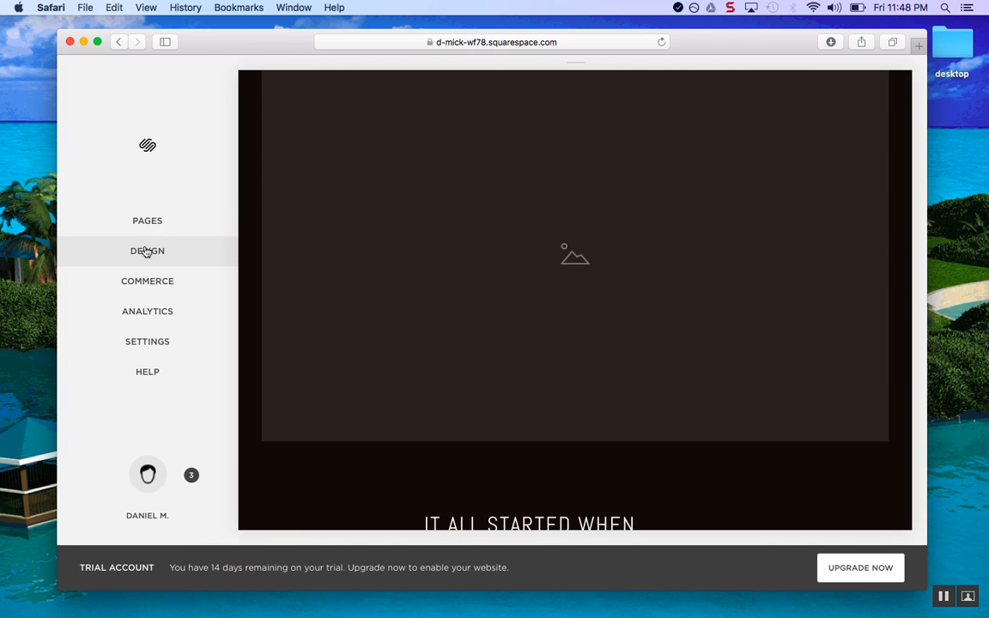
pyautogui.click(171, 261)
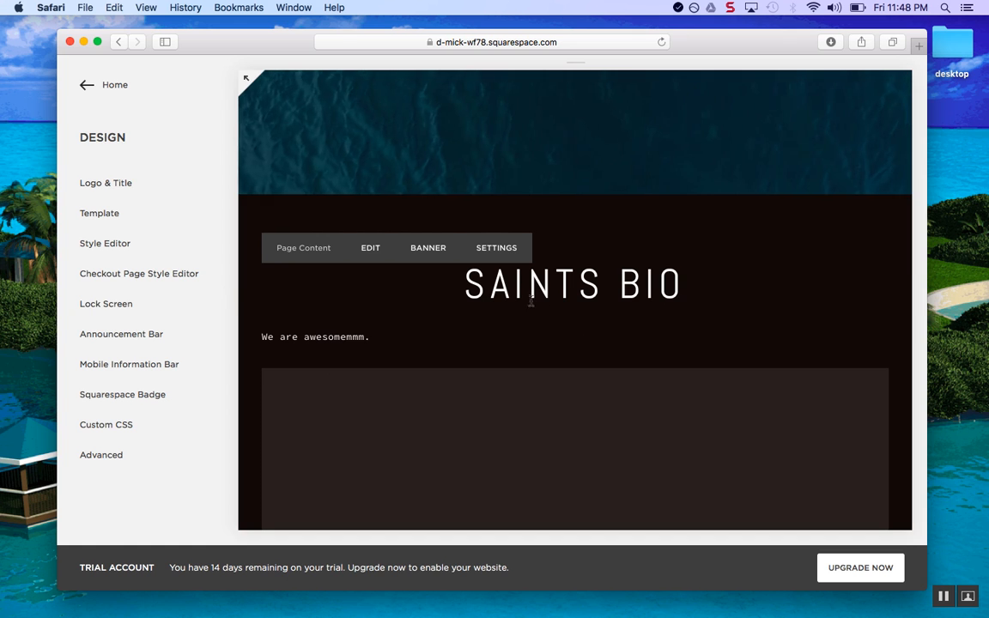
# Open the Style Editor and select the SAINTS BIO heading for styling
pyautogui.click(146, 244)
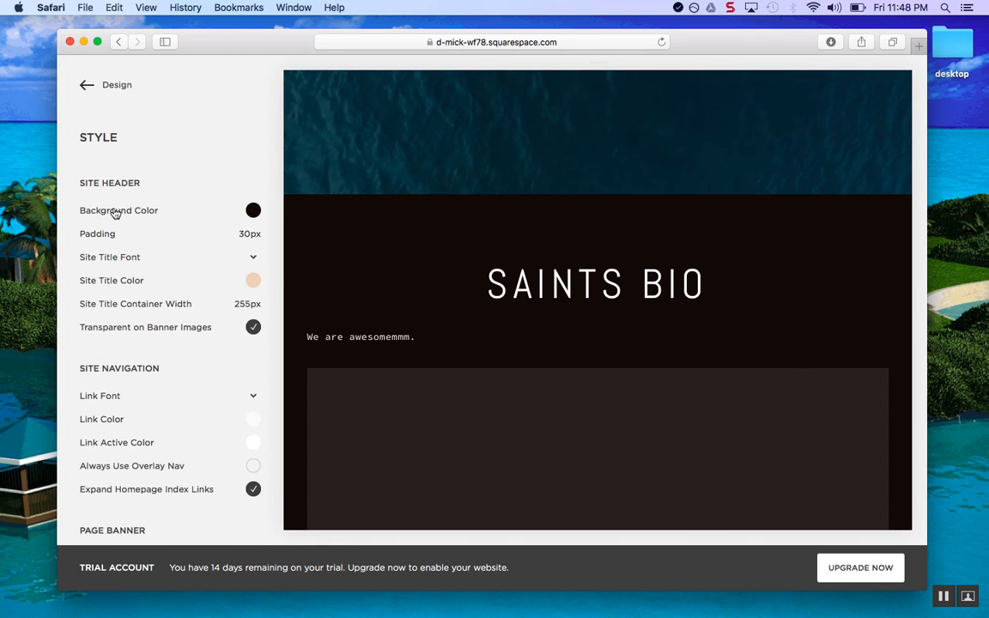
pyautogui.scroll(-3, 115, 213)
pyautogui.scroll(2, 115, 214)
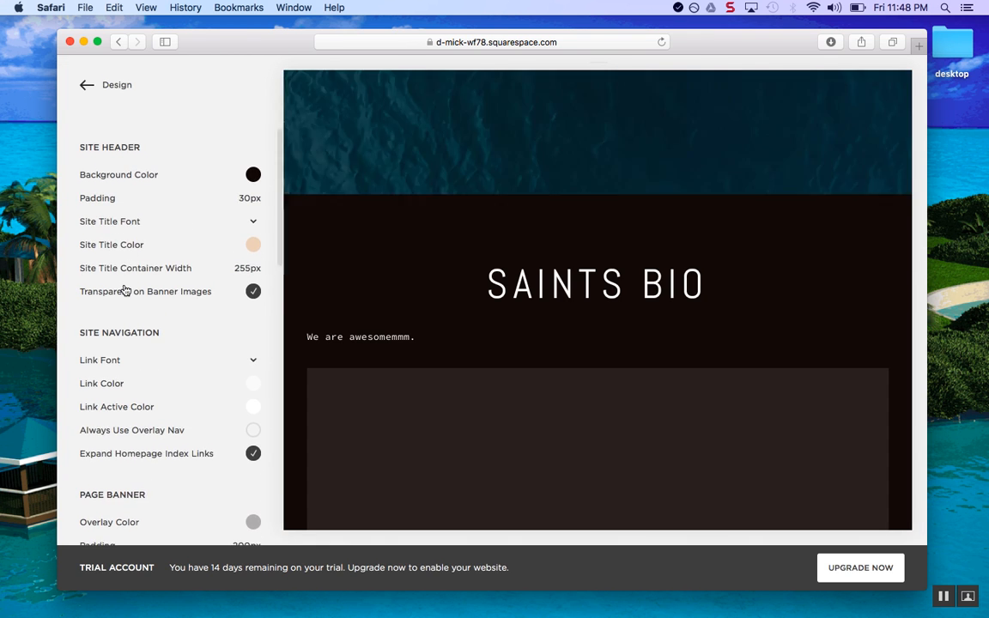
pyautogui.scroll(-3, 125, 291)
pyautogui.scroll(-10, 112, 393)
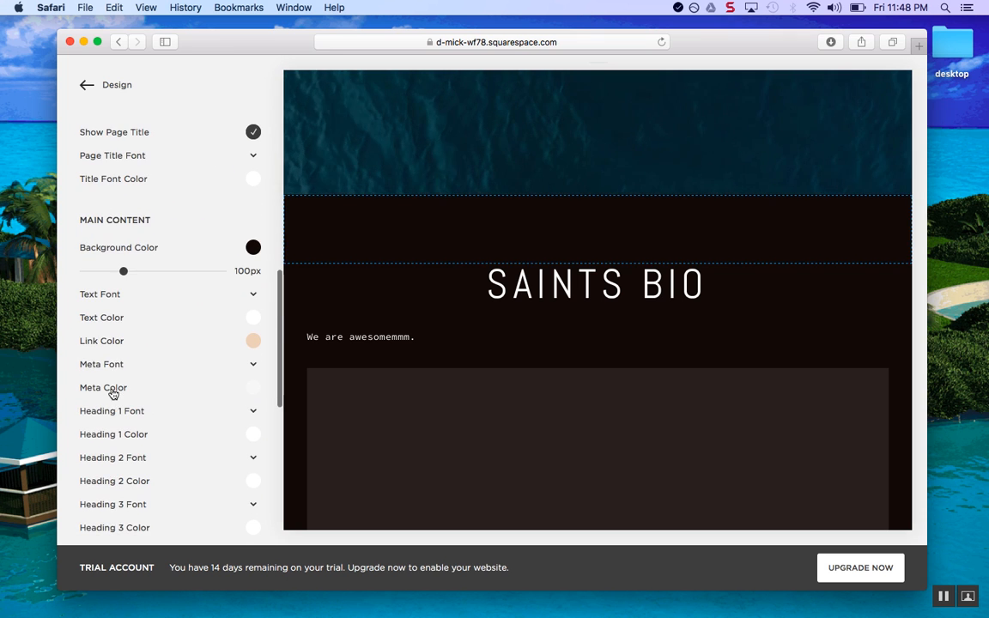
pyautogui.scroll(-4, 139, 215)
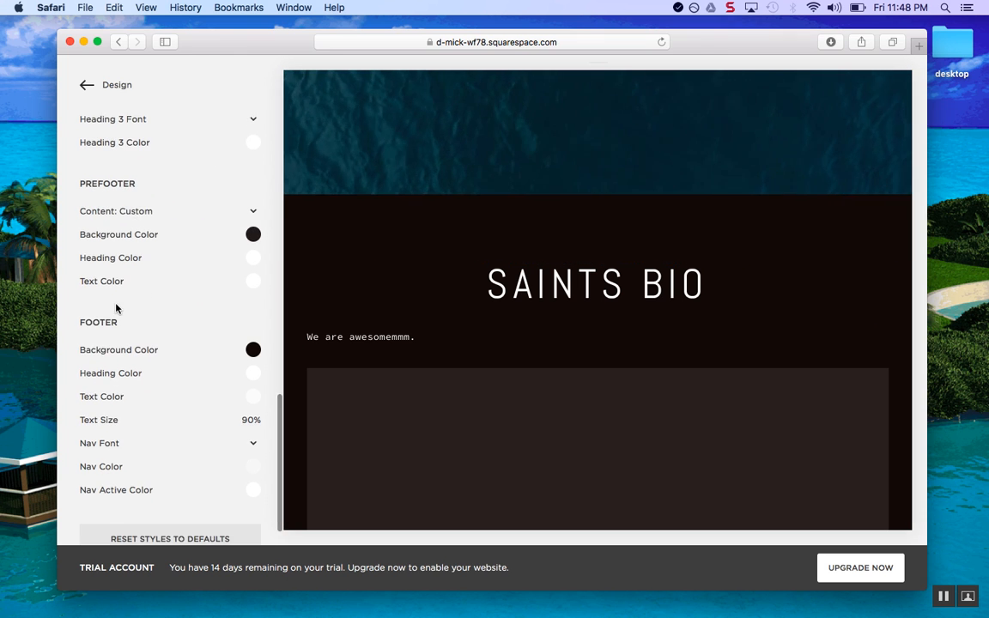
pyautogui.scroll(-2, 116, 308)
pyautogui.scroll(15, 116, 309)
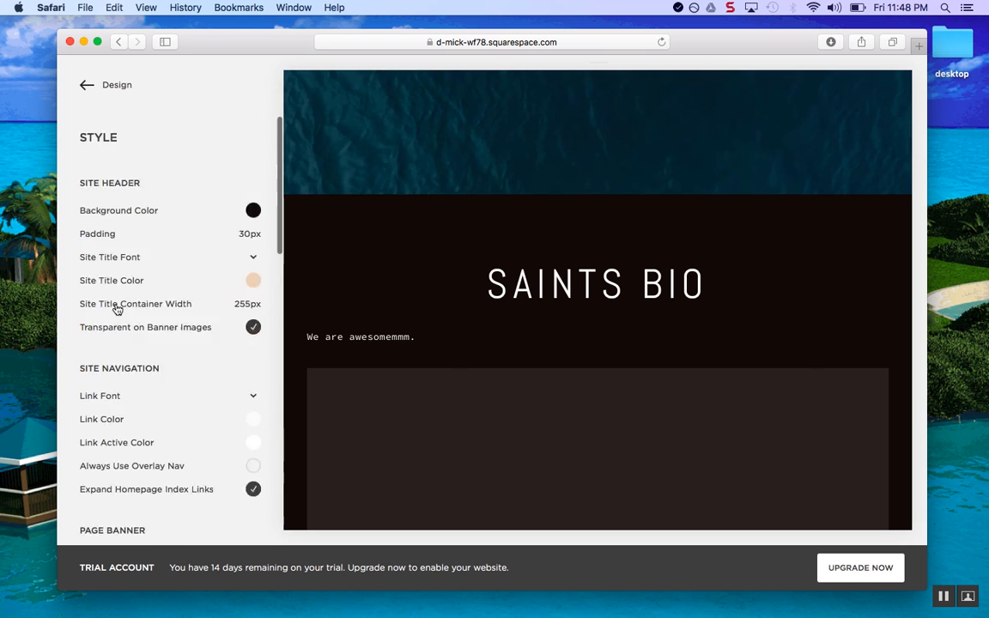
pyautogui.click(529, 290)
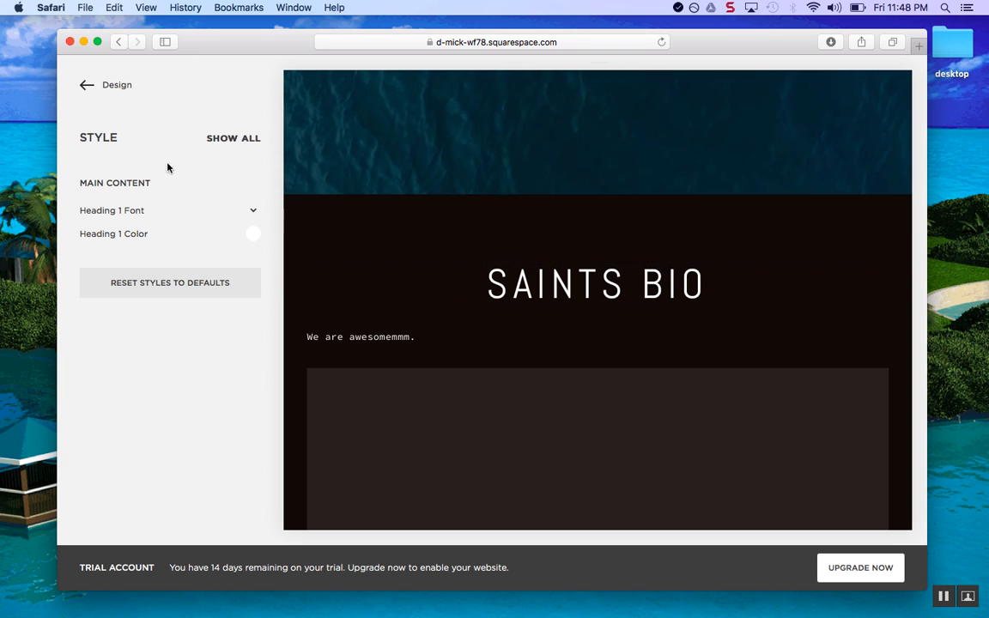
# Set the Heading 1 colour to red at full opacity and save it
pyautogui.click(254, 236)
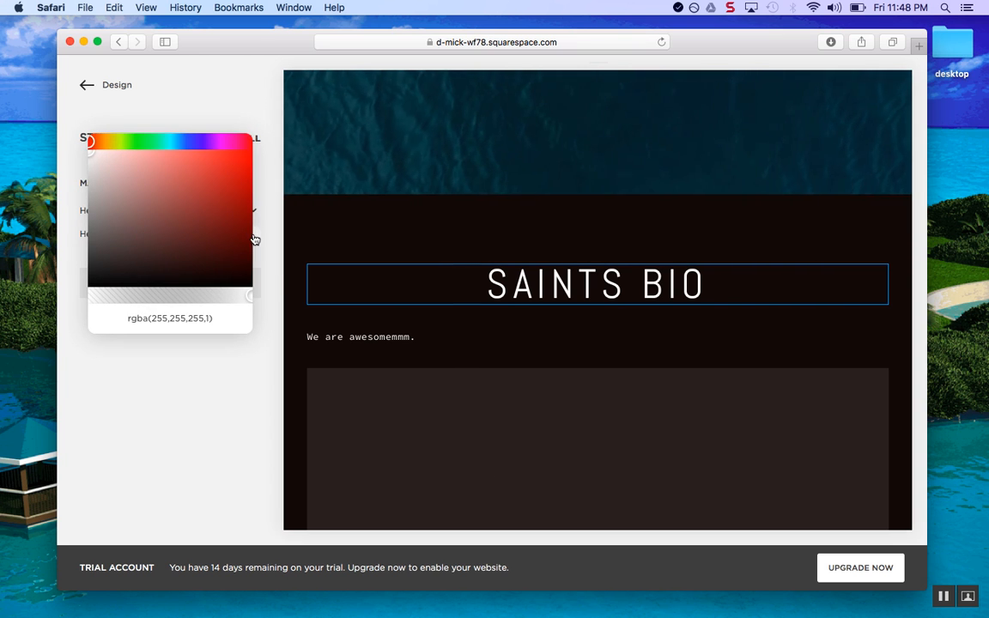
pyautogui.click(220, 229)
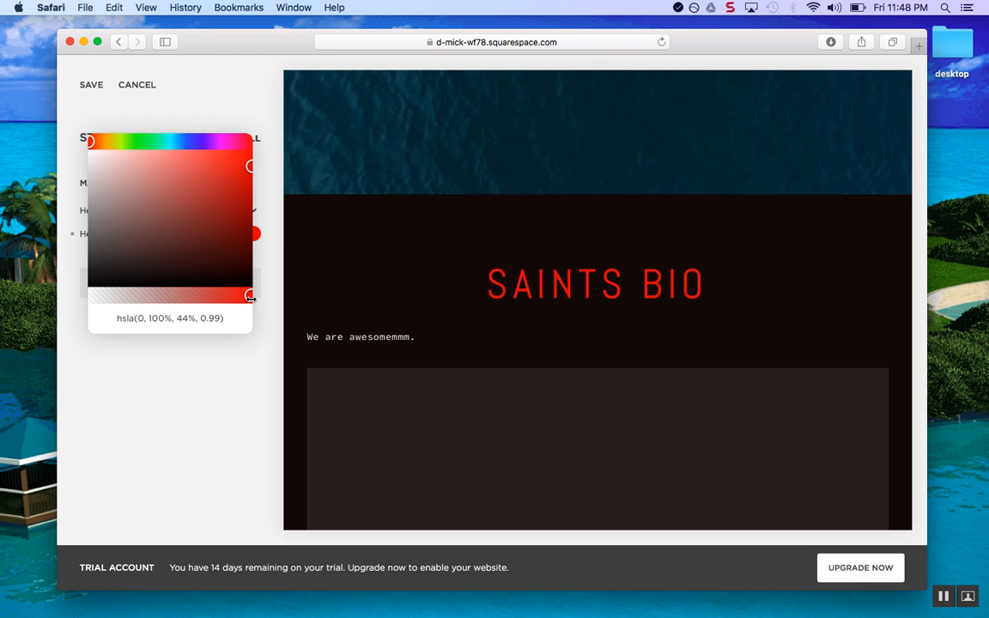
pyautogui.moveTo(244, 303); pyautogui.dragTo(283, 305)
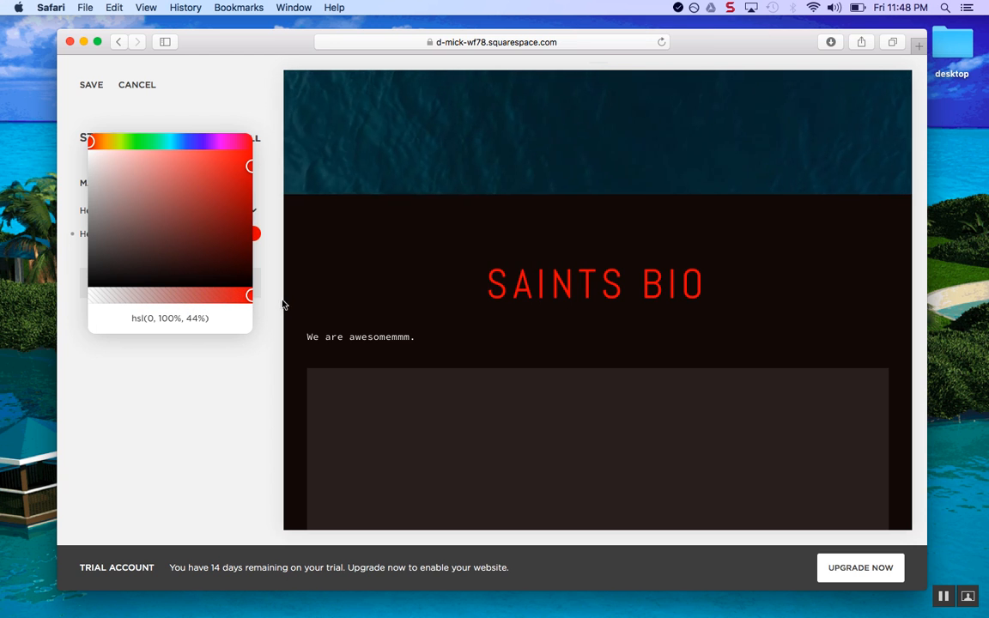
pyautogui.click(92, 85)
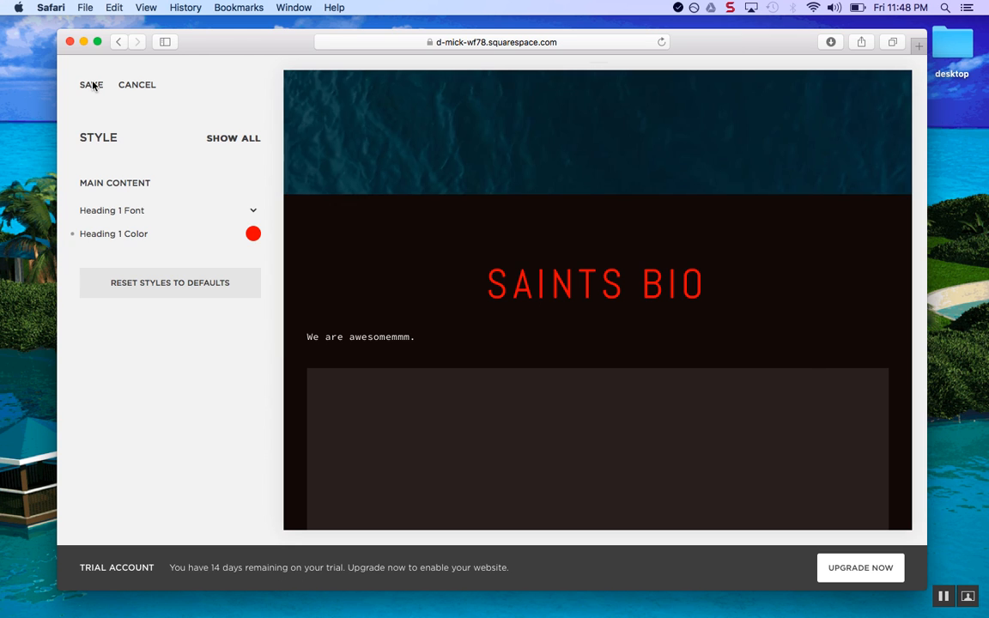
pyautogui.click(85, 86)
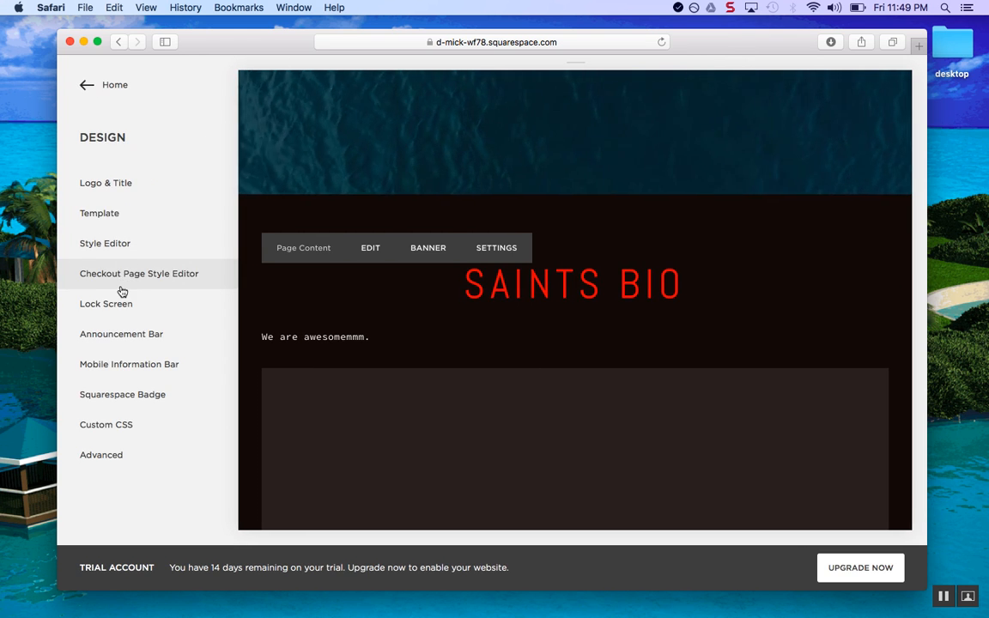
# View the Analytics Traffic Overview, showing zero visits, then return to the main menu
pyautogui.click(84, 87)
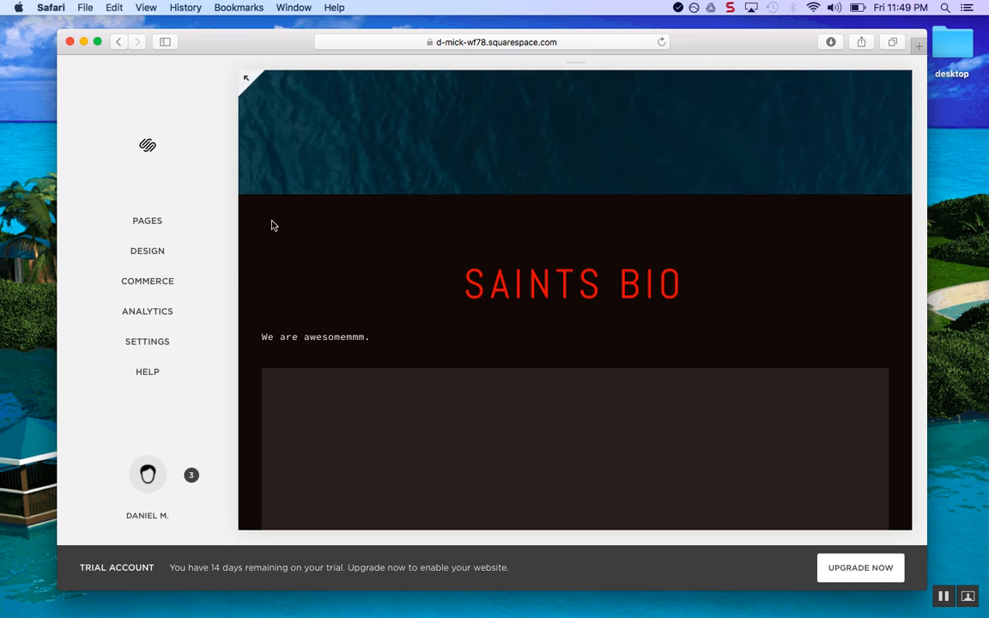
pyautogui.click(171, 312)
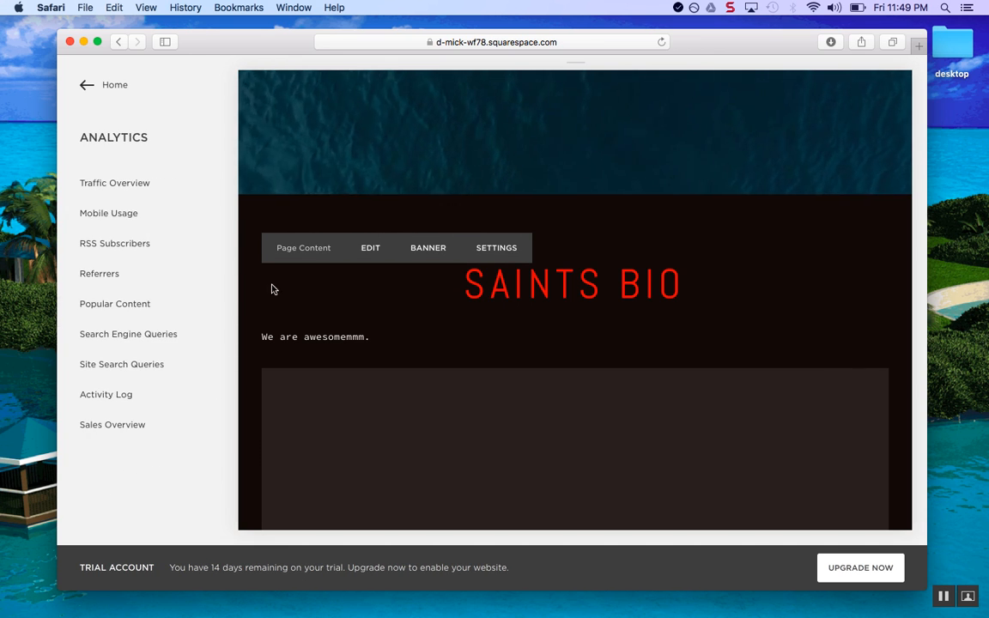
pyautogui.click(84, 87)
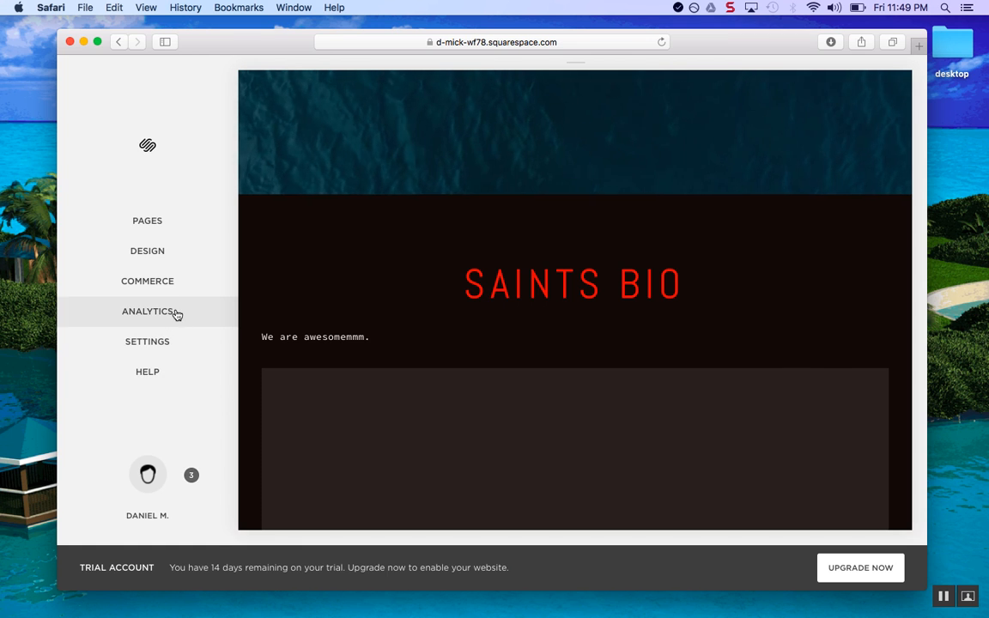
pyautogui.click(177, 312)
pyautogui.click(157, 183)
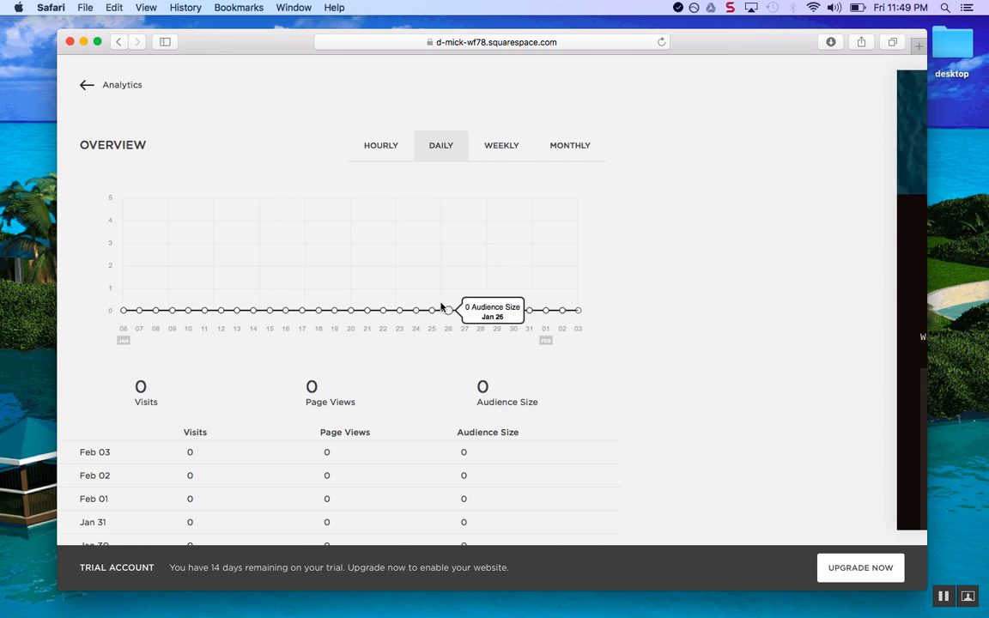
pyautogui.click(83, 88)
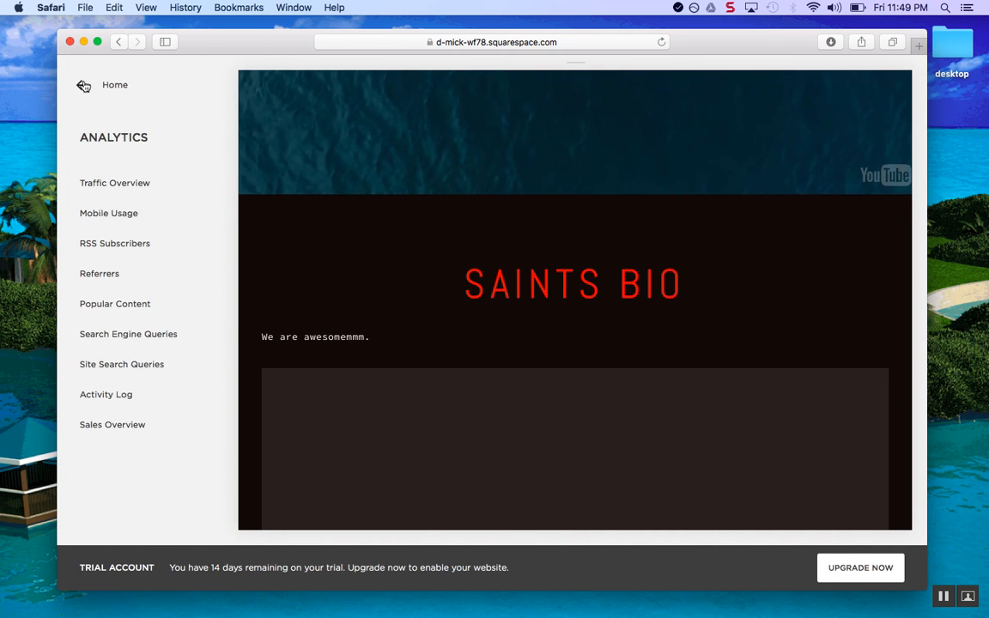
pyautogui.click(83, 86)
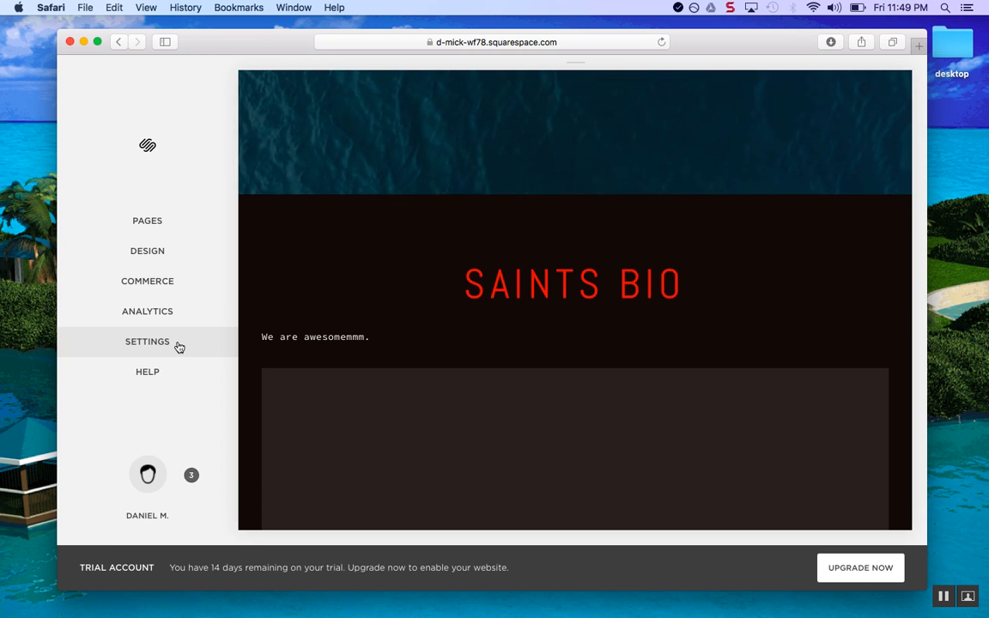
# Browse Settings > Domains > Get a Domain, then back out to the main menu
pyautogui.click(177, 345)
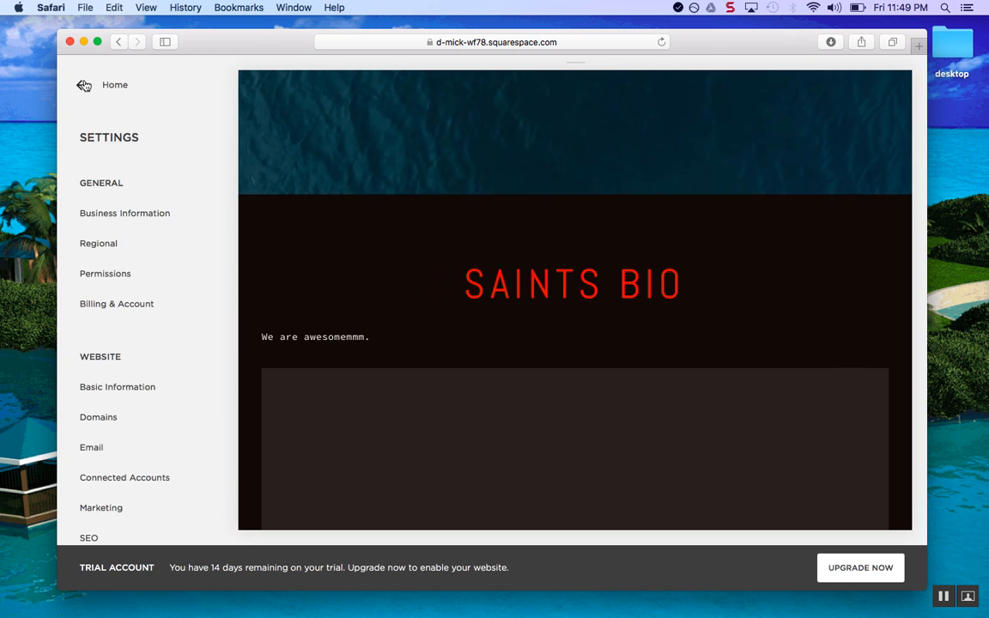
pyautogui.click(84, 85)
pyautogui.click(171, 347)
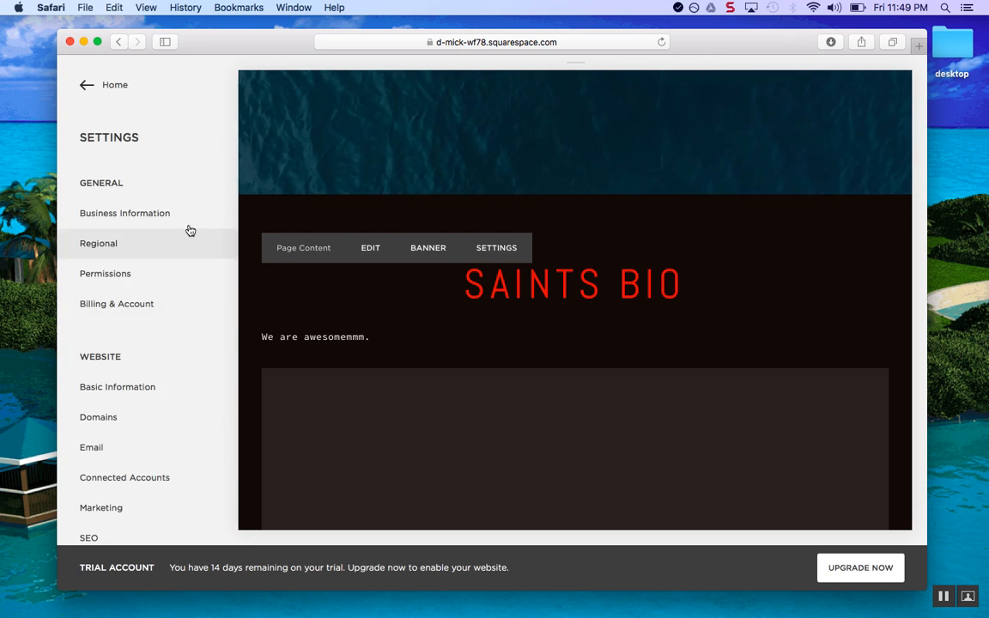
pyautogui.click(147, 418)
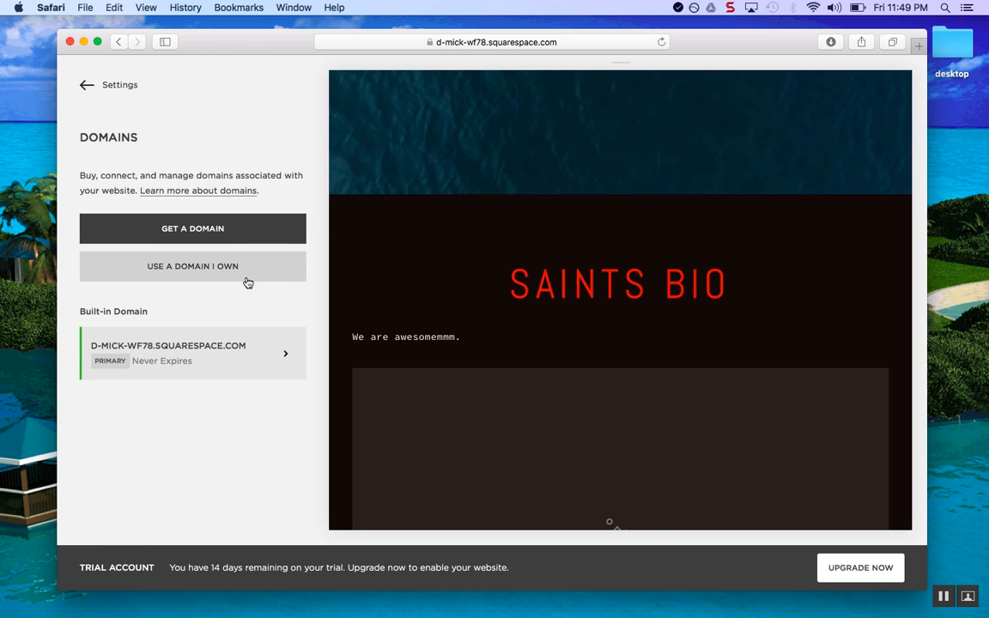
pyautogui.click(238, 233)
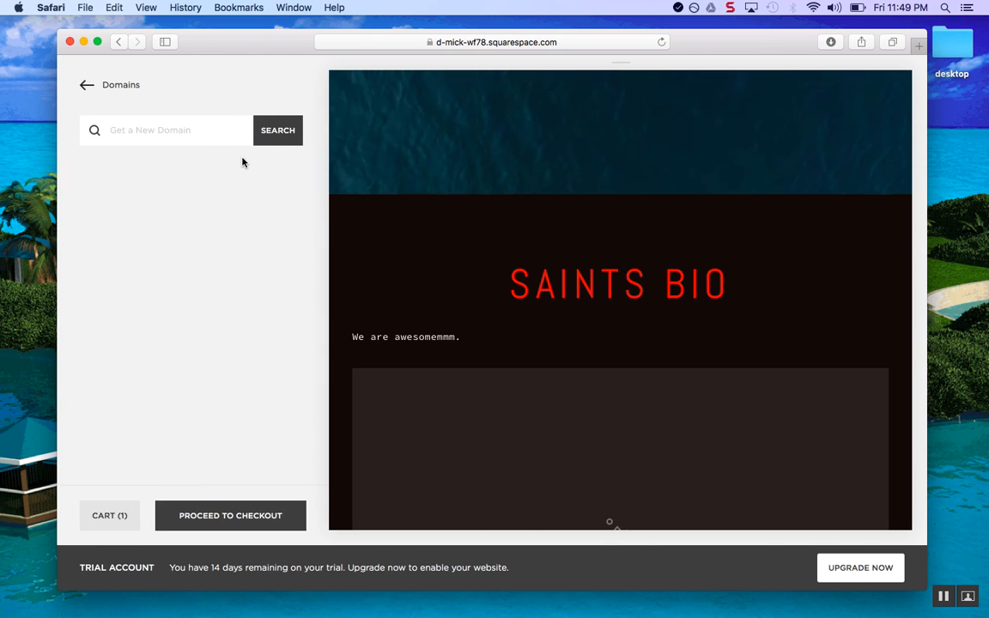
pyautogui.click(80, 84)
pyautogui.click(77, 85)
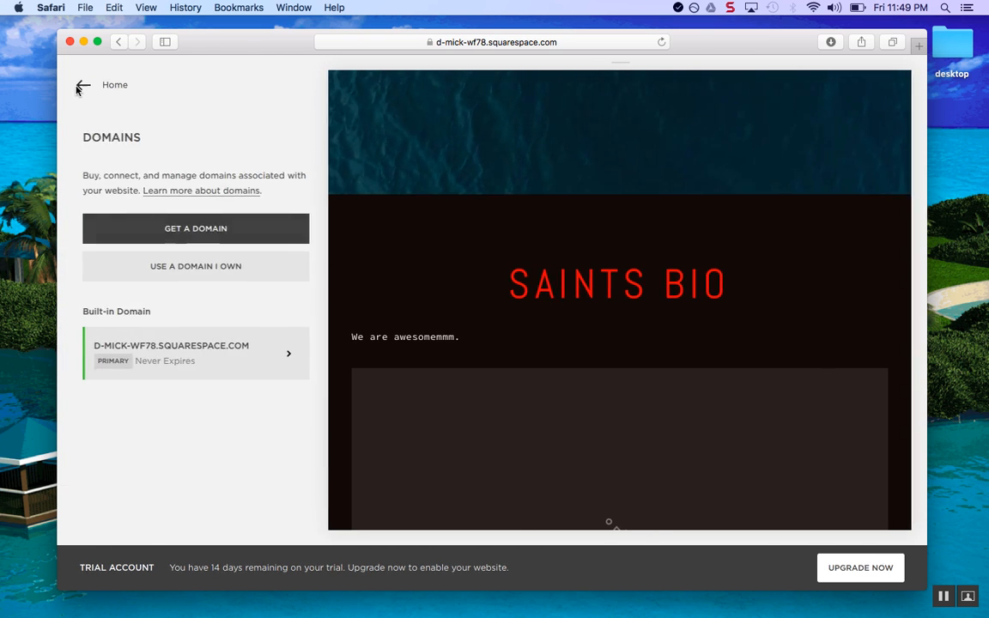
pyautogui.click(80, 86)
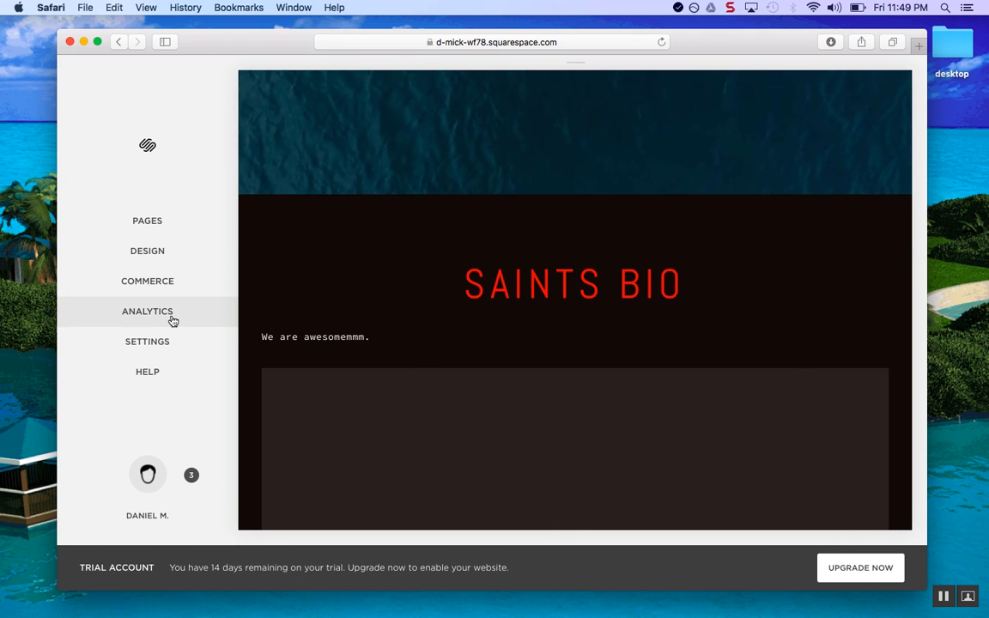
# Glance at Pages and Settings, then open Design > Logo & Title
pyautogui.click(194, 227)
pyautogui.click(84, 86)
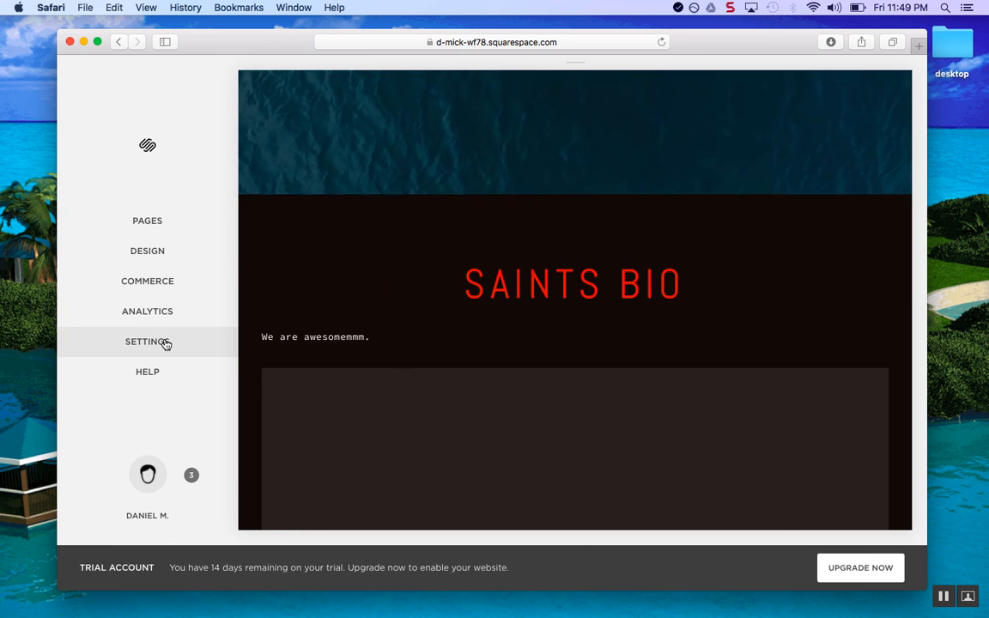
pyautogui.click(165, 341)
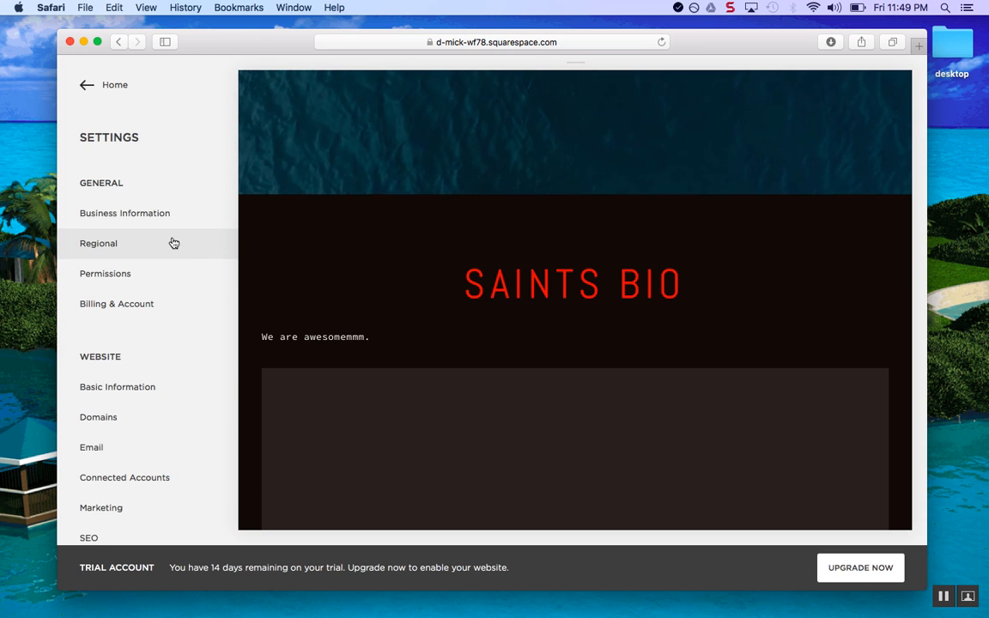
pyautogui.click(84, 86)
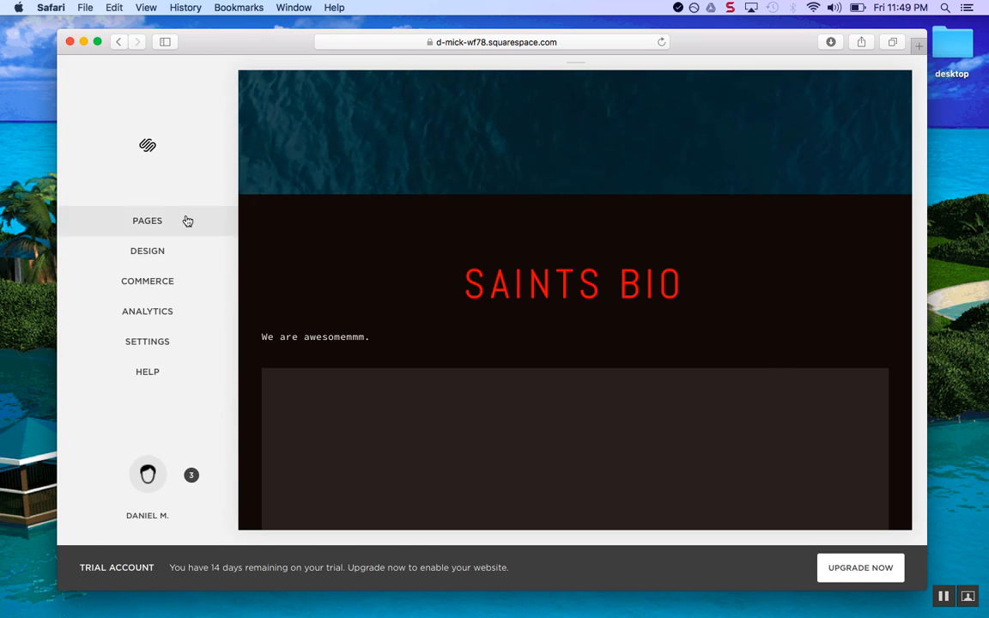
pyautogui.click(177, 249)
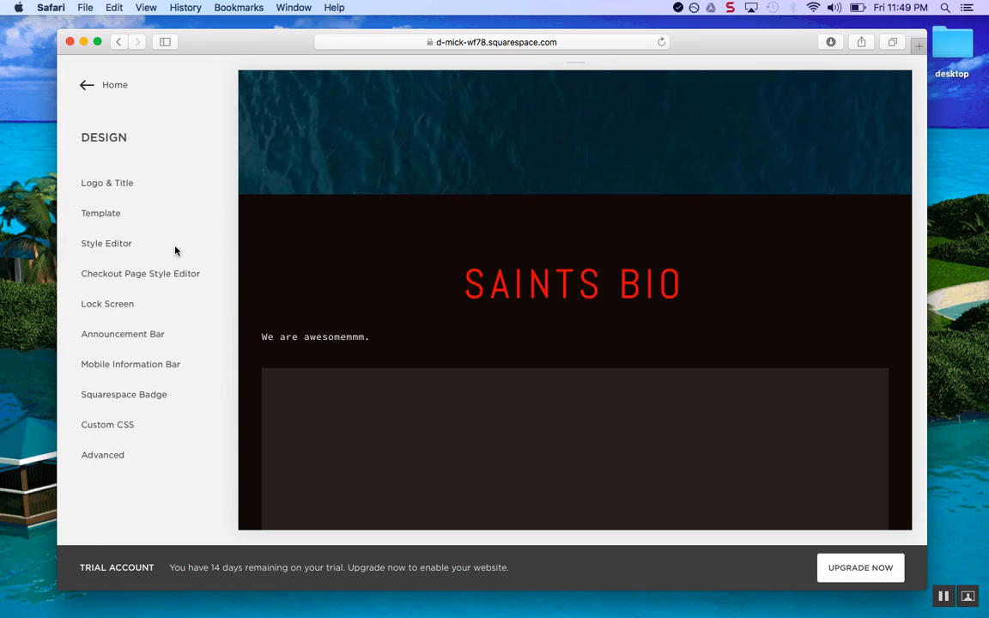
pyautogui.click(158, 182)
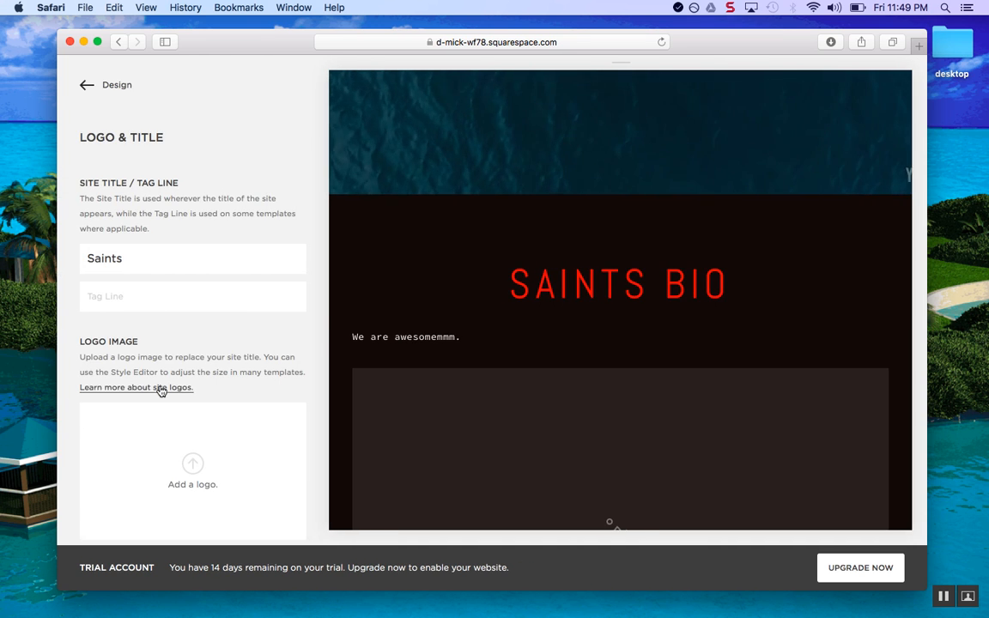
pyautogui.scroll(-3, 160, 390)
pyautogui.scroll(10, 443, 173)
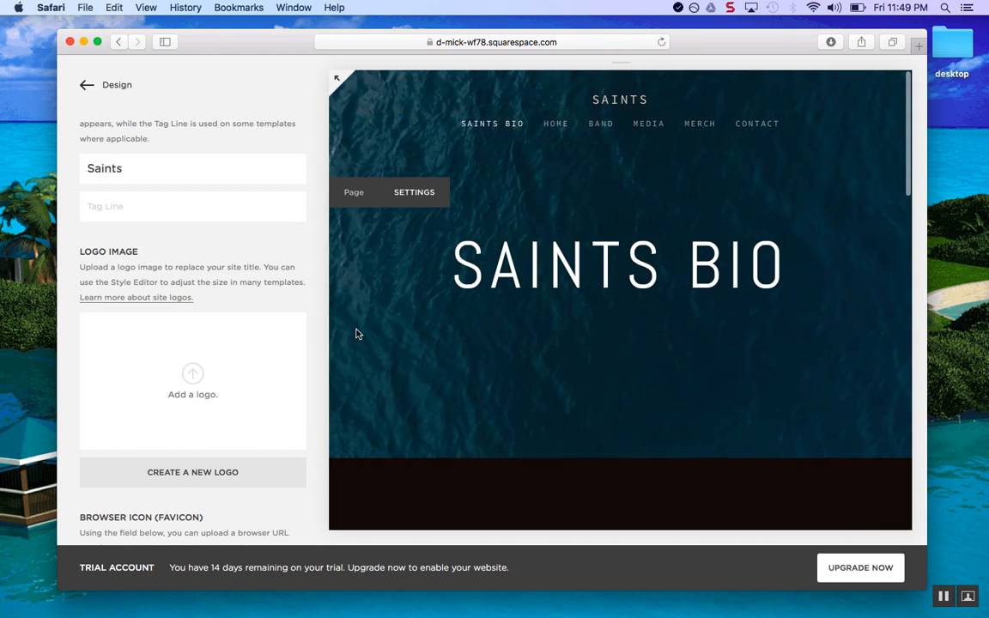
pyautogui.click(270, 472)
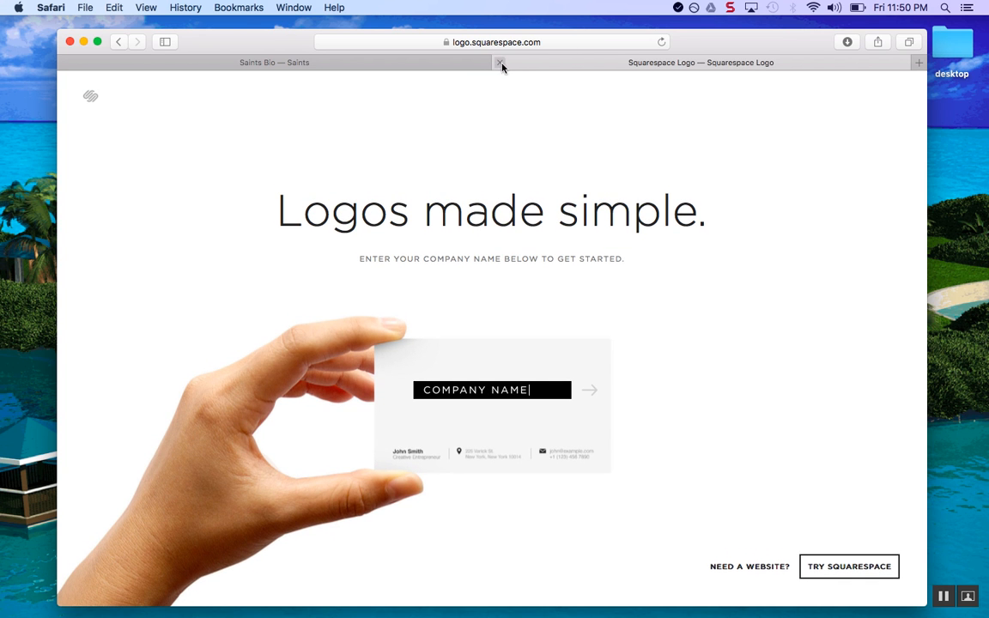
pyautogui.click(501, 62)
pyautogui.scroll(1, 196, 296)
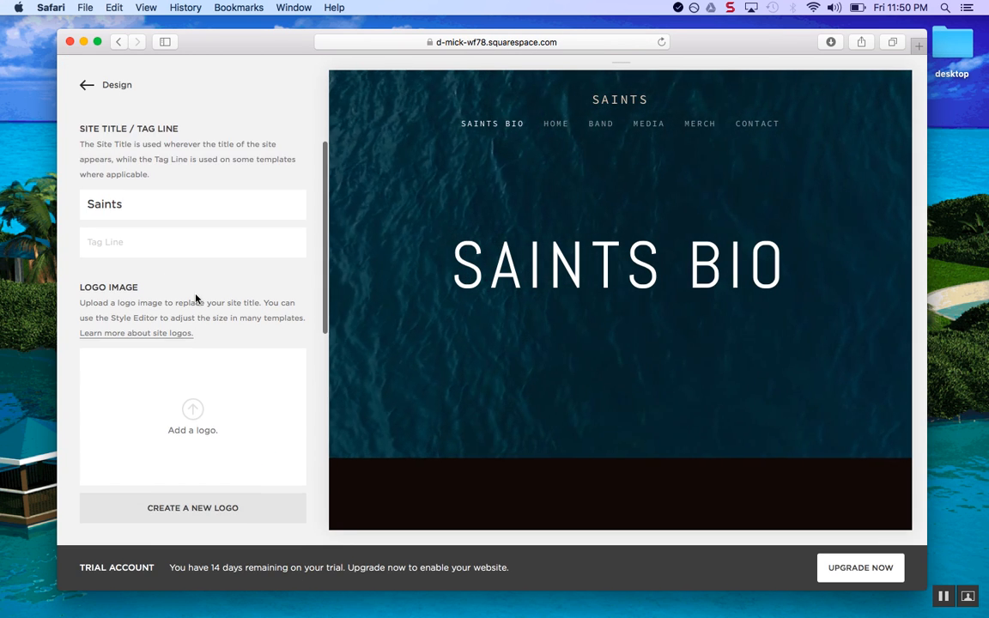
pyautogui.scroll(-3, 195, 296)
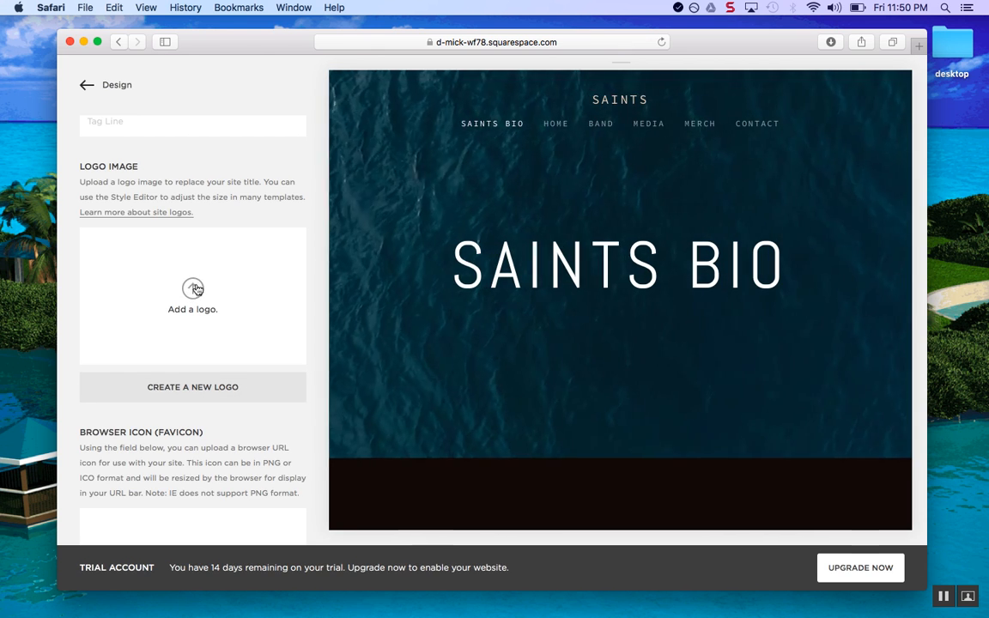
# Scroll to the top of Logo & Title and edit the Site Title to 'Saints Band'
pyautogui.scroll(1, 191, 294)
pyautogui.scroll(4, 190, 292)
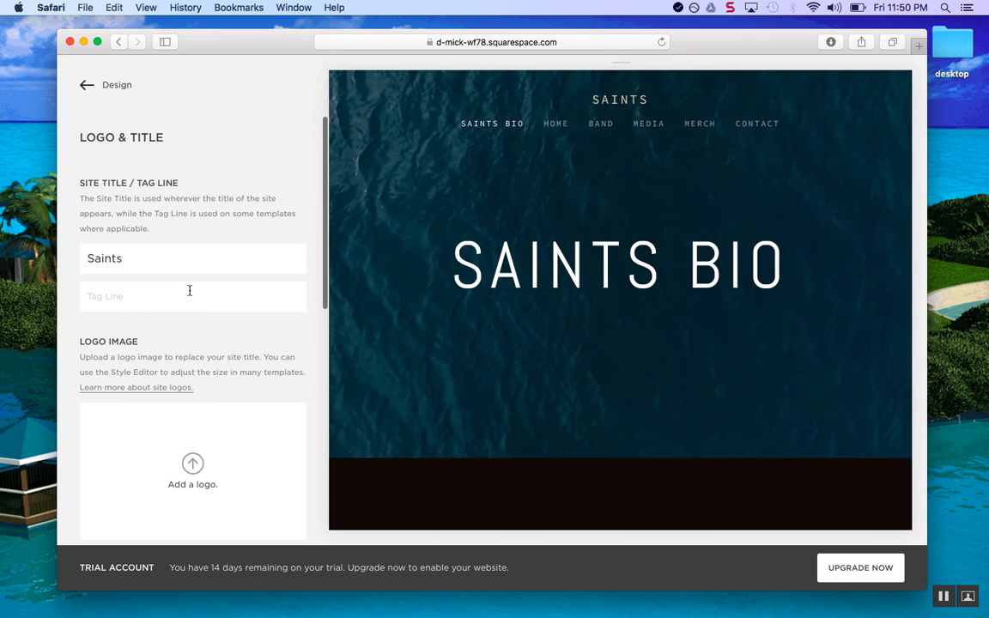
pyautogui.scroll(-10, 148, 337)
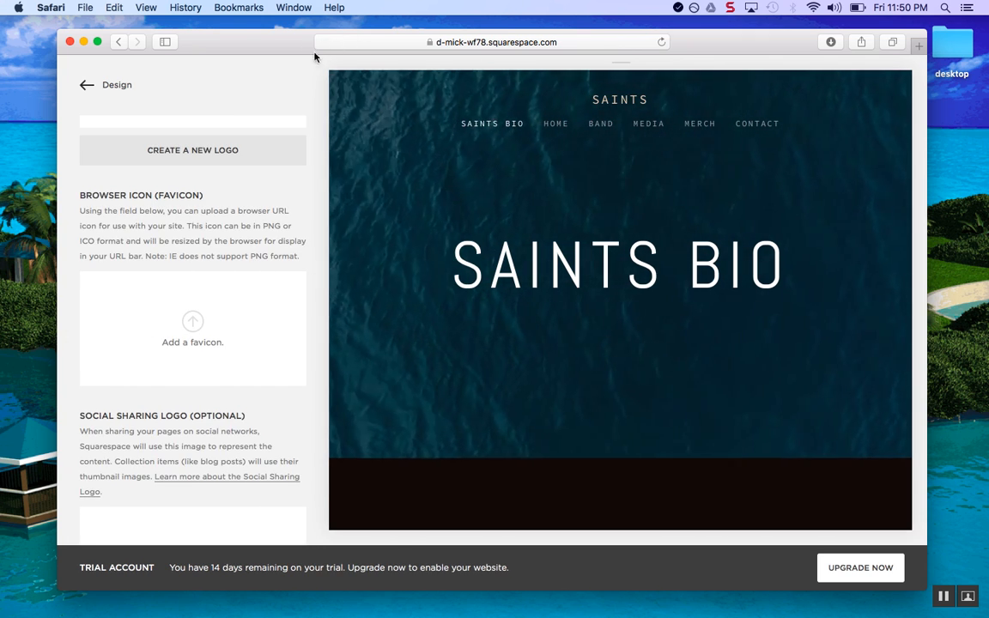
pyautogui.scroll(-3, 214, 295)
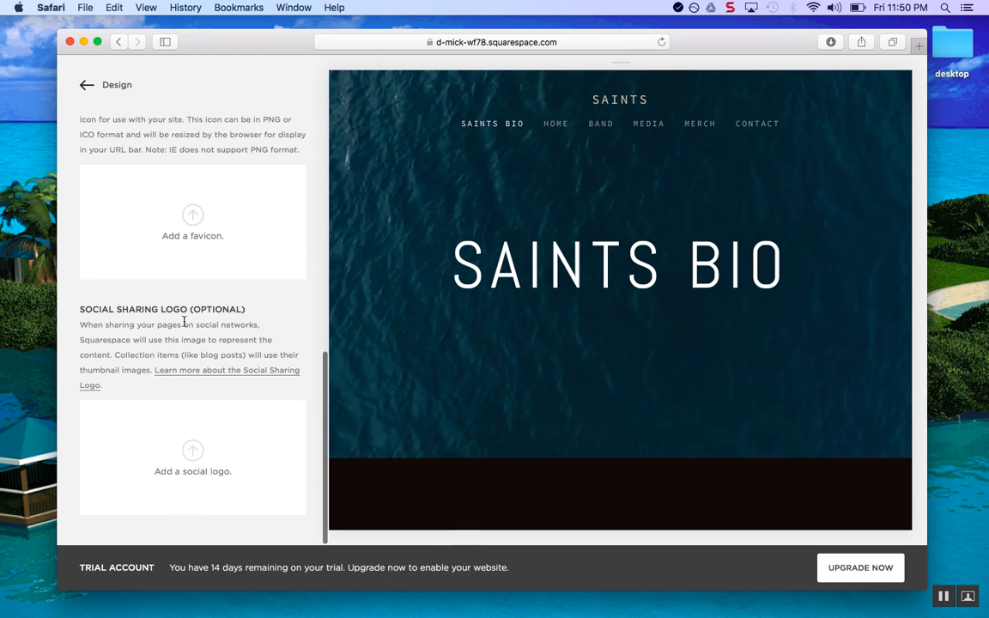
pyautogui.scroll(10, 208, 305)
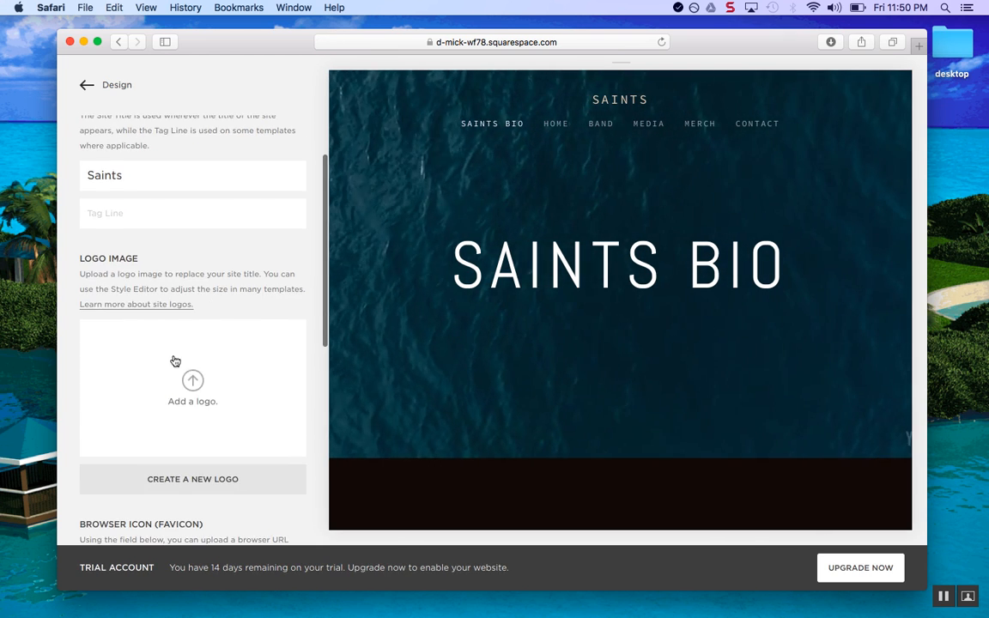
pyautogui.scroll(3, 175, 360)
pyautogui.click(159, 257)
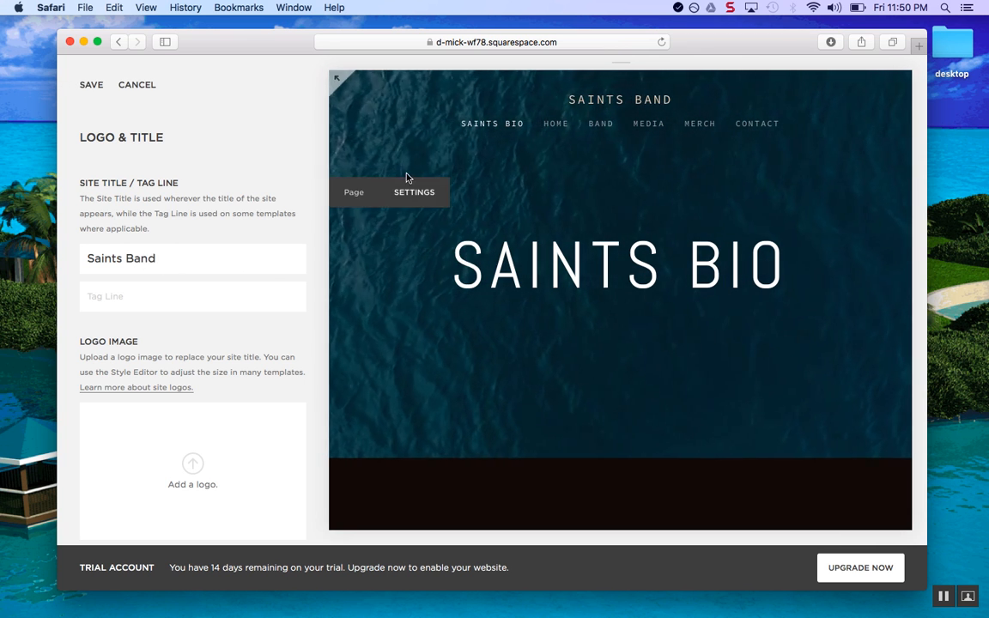
# Save the Saints Band title, then bring up Create New Page for Main Navigation
pyautogui.click(85, 86)
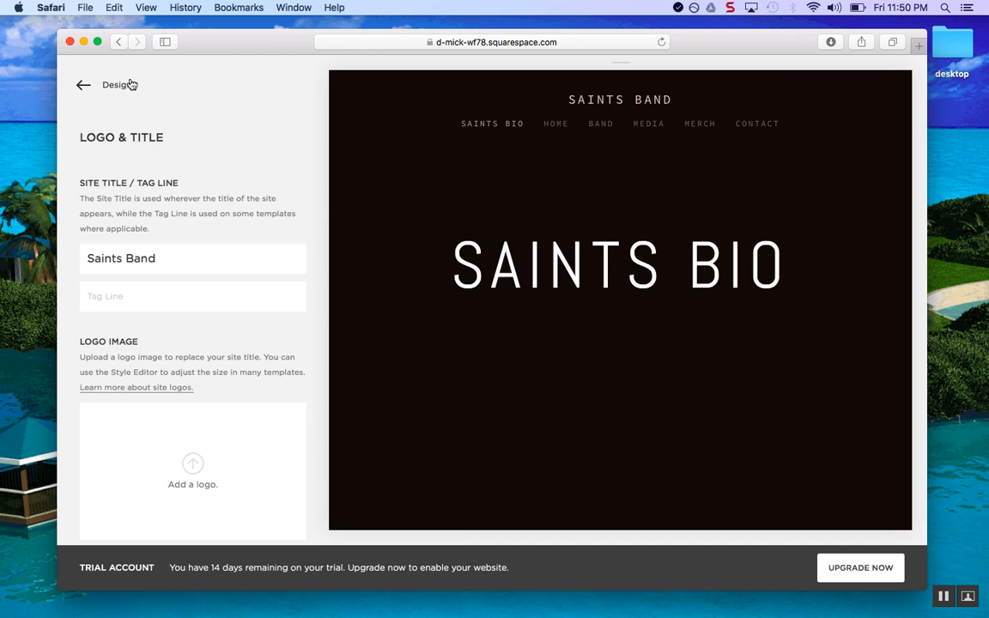
pyautogui.click(131, 84)
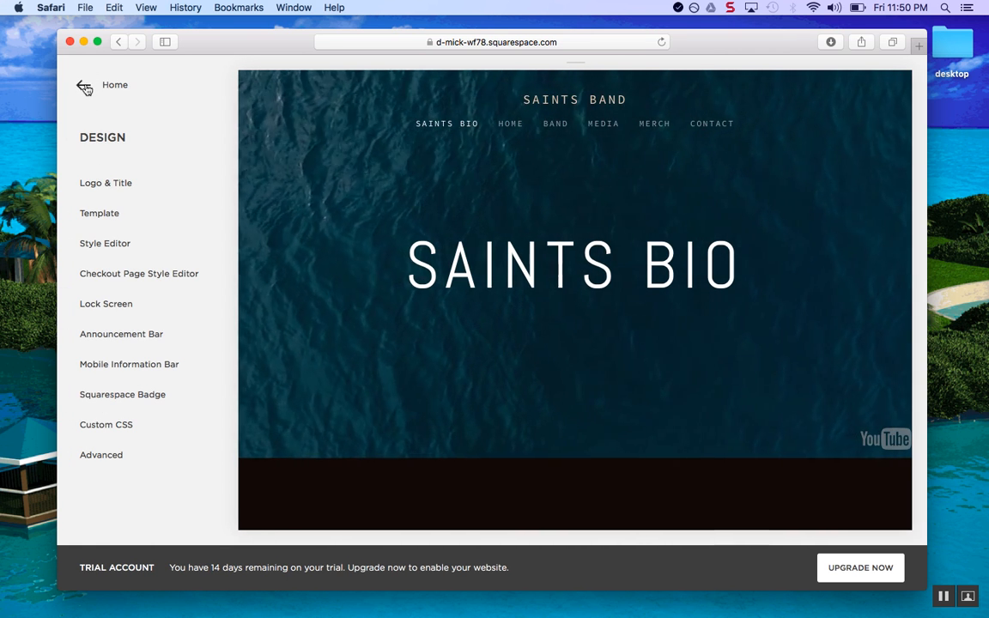
pyautogui.click(83, 86)
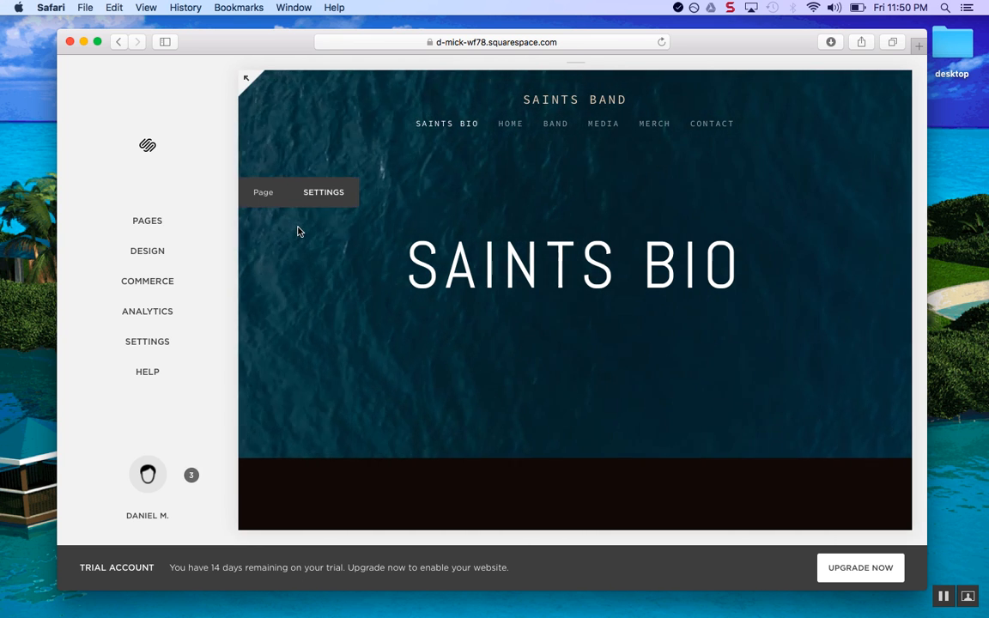
pyautogui.click(209, 220)
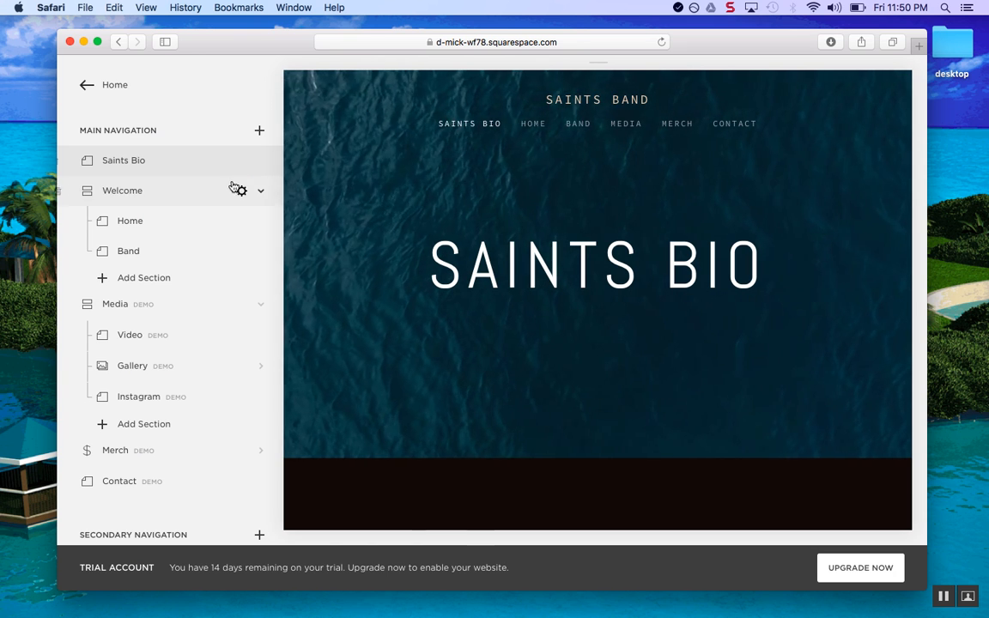
pyautogui.click(259, 133)
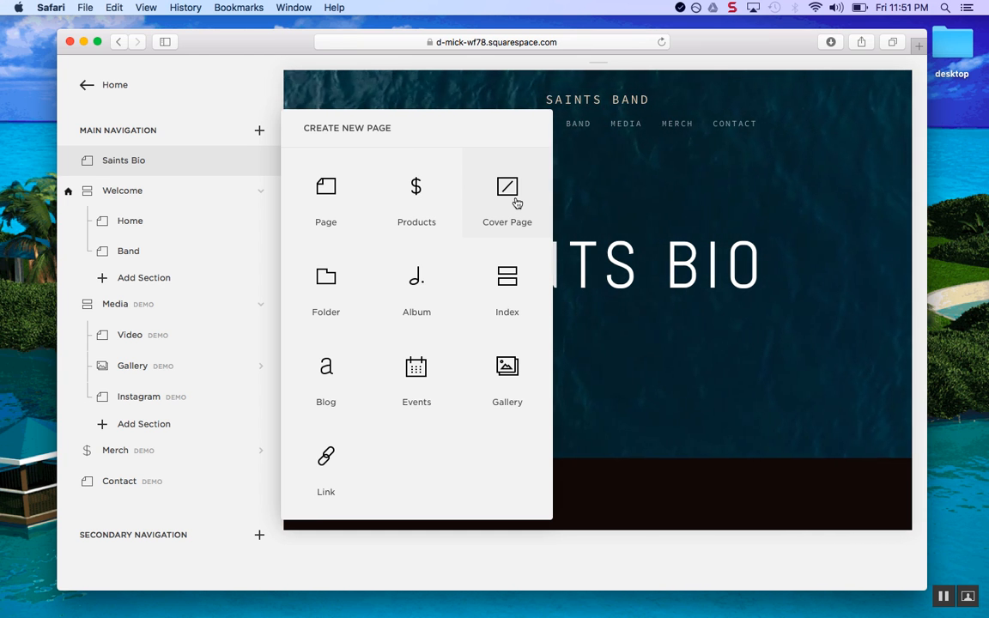
# Add a Cover Page named 'Saints Band' to Main Navigation
pyautogui.click(515, 199)
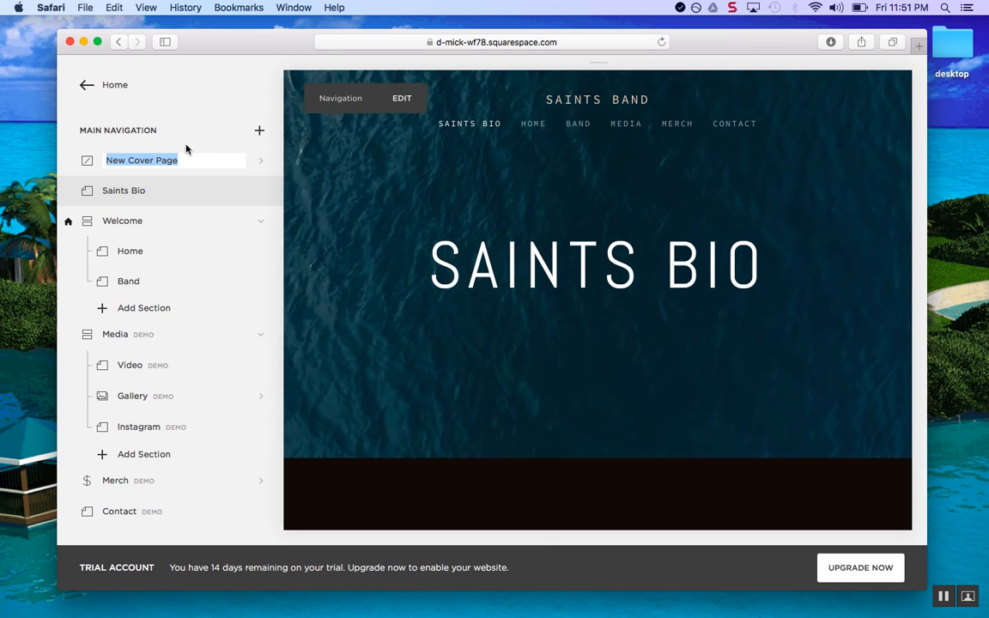
pyautogui.write('Sain')
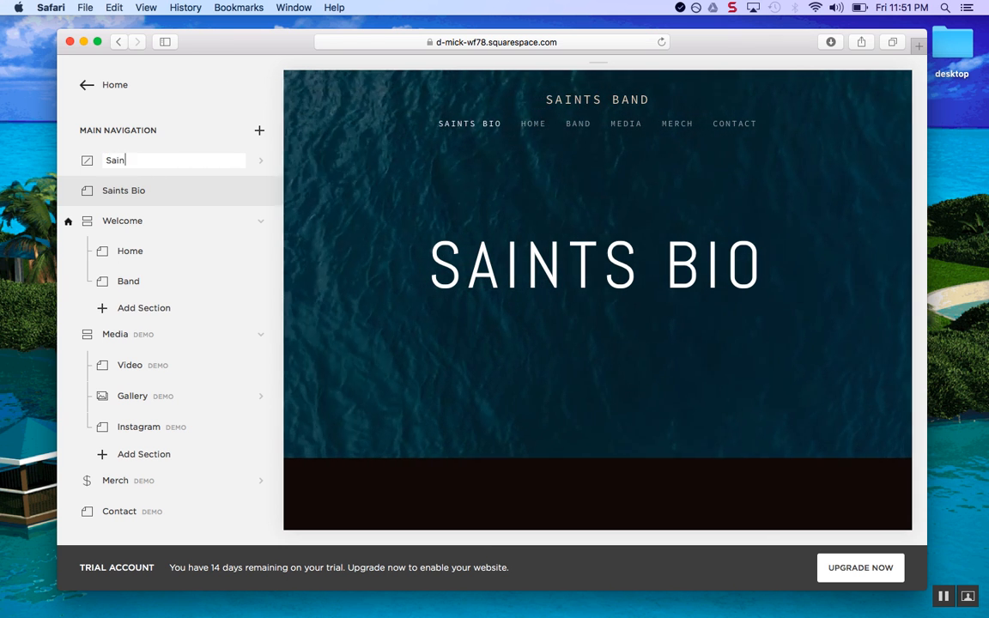
pyautogui.write('ts Band')
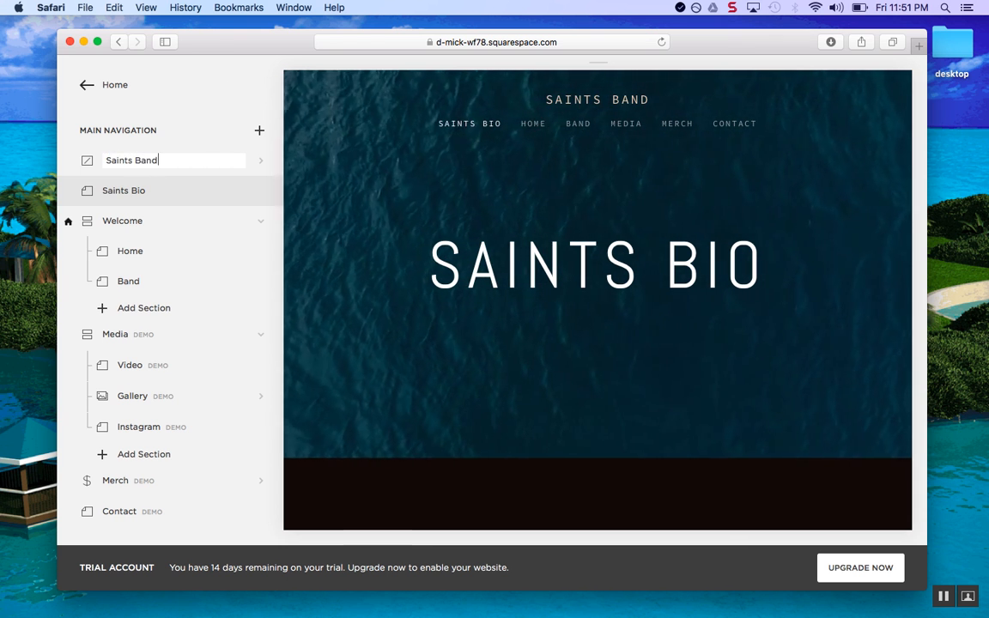
pyautogui.press('Return')
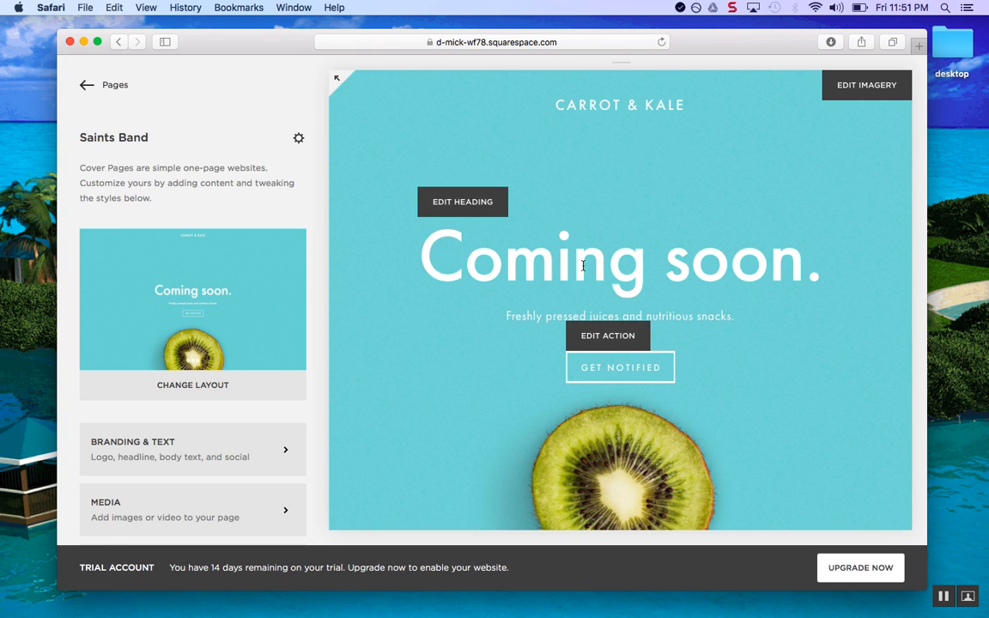
# Browse the cover page layouts, then apply and save the Silhouette layout
pyautogui.click(203, 384)
pyautogui.scroll(-5, 232, 331)
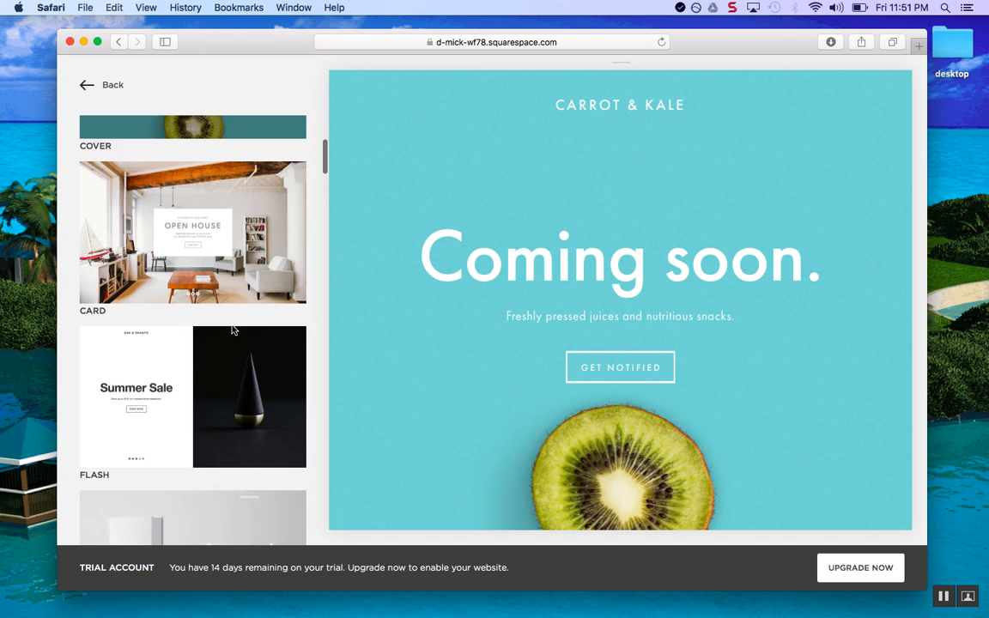
pyautogui.scroll(-10, 232, 330)
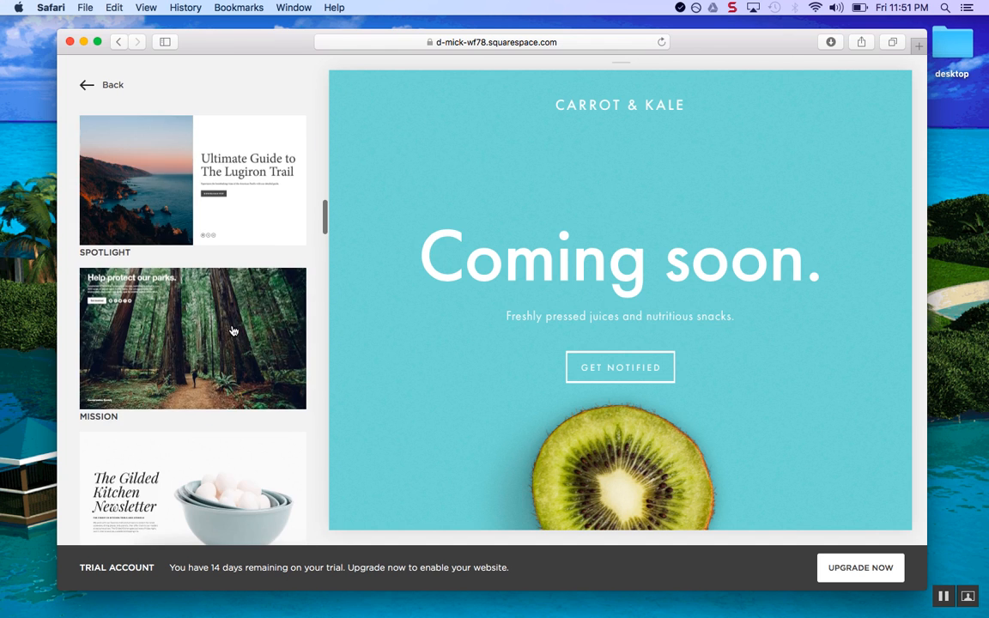
pyautogui.scroll(-3, 233, 330)
pyautogui.scroll(-2, 232, 331)
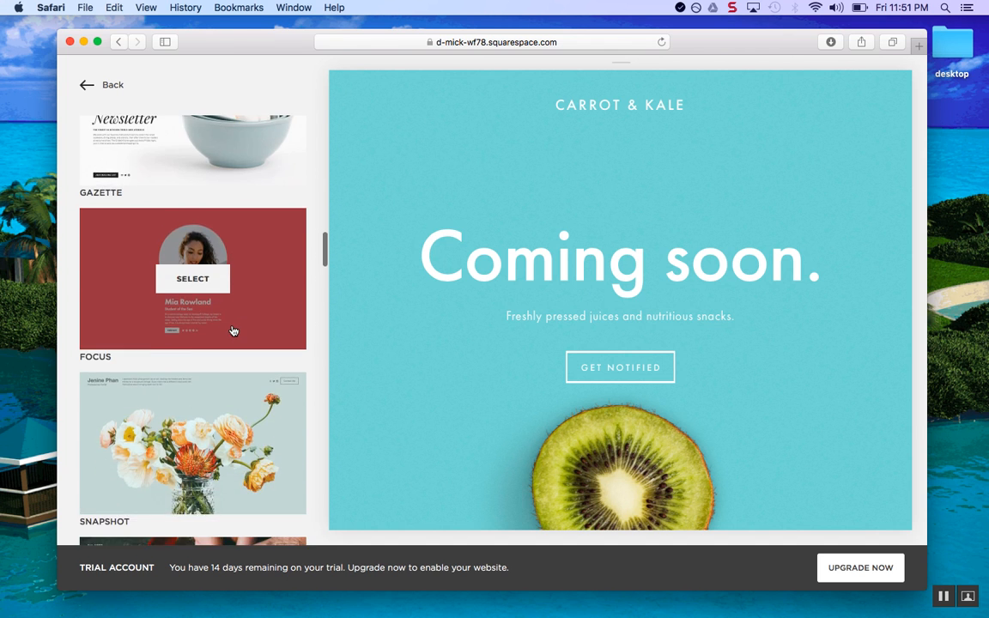
pyautogui.scroll(4, 227, 335)
pyautogui.scroll(-3, 222, 347)
pyautogui.scroll(-3, 221, 346)
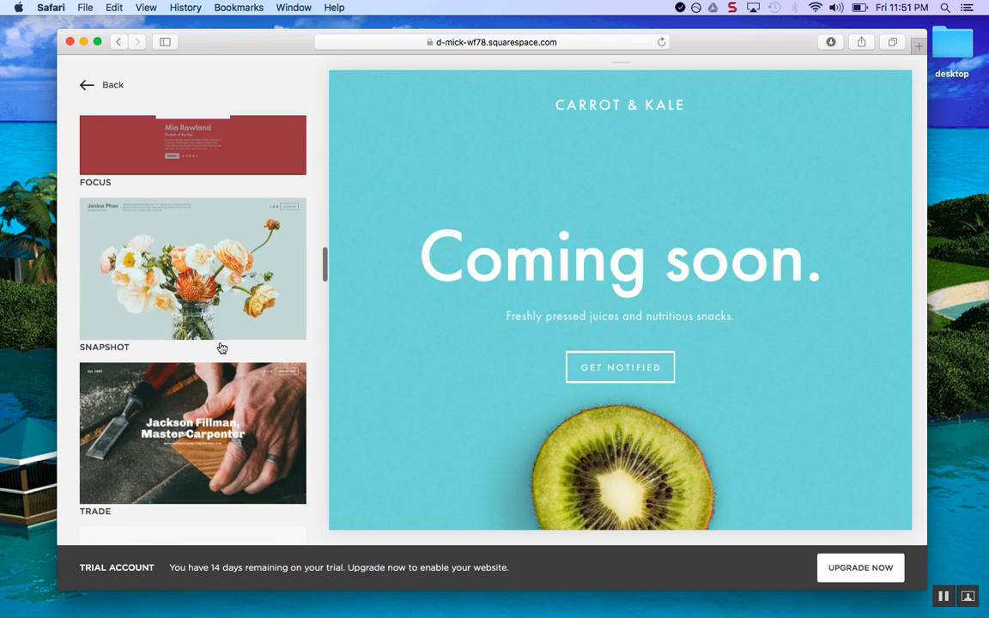
pyautogui.scroll(2, 256, 258)
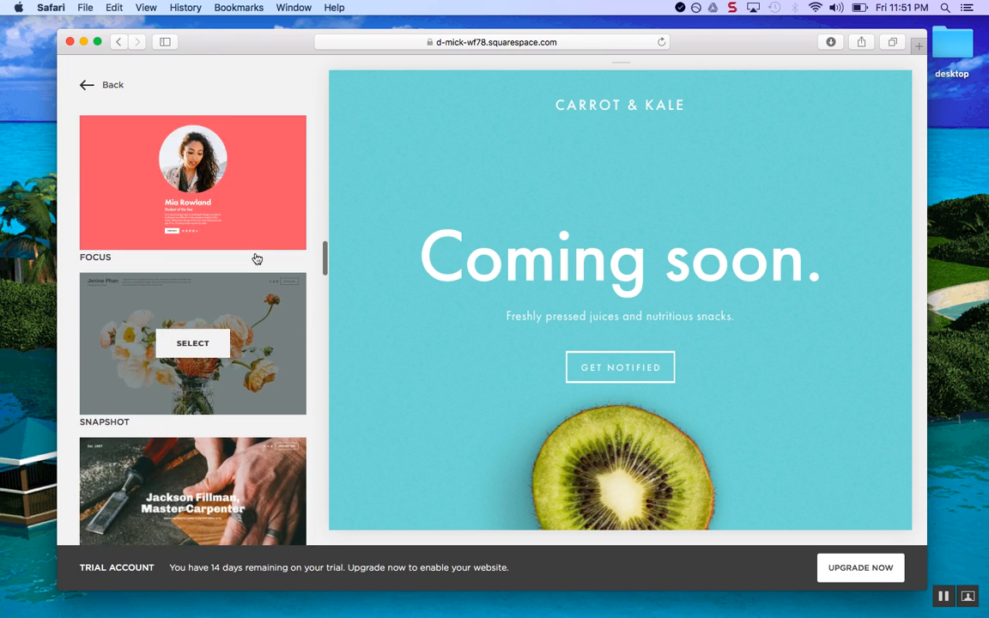
pyautogui.scroll(-6, 256, 258)
pyautogui.scroll(-10, 255, 258)
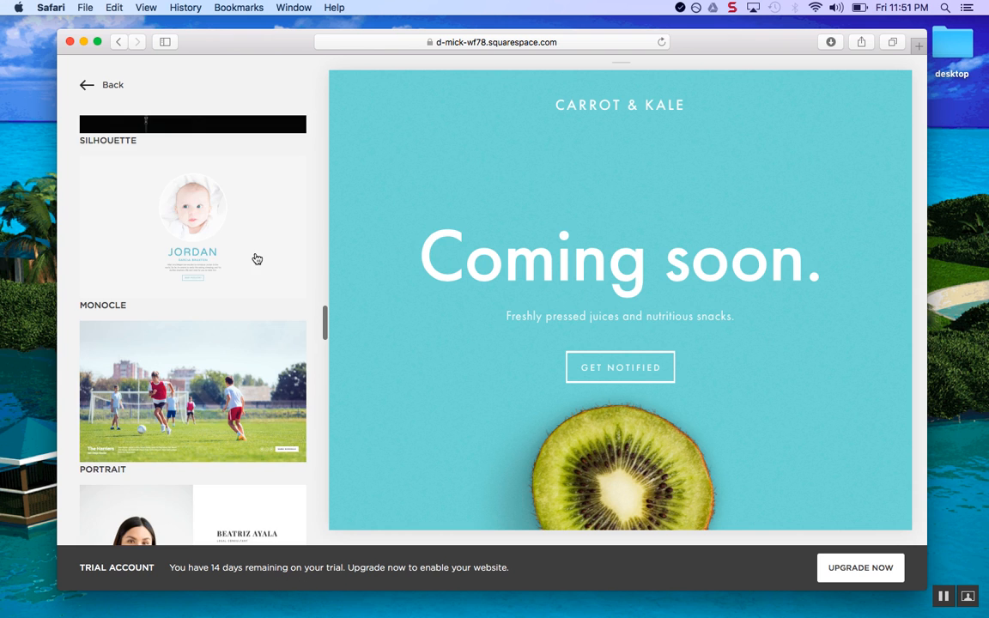
pyautogui.scroll(5, 255, 258)
pyautogui.scroll(6, 256, 258)
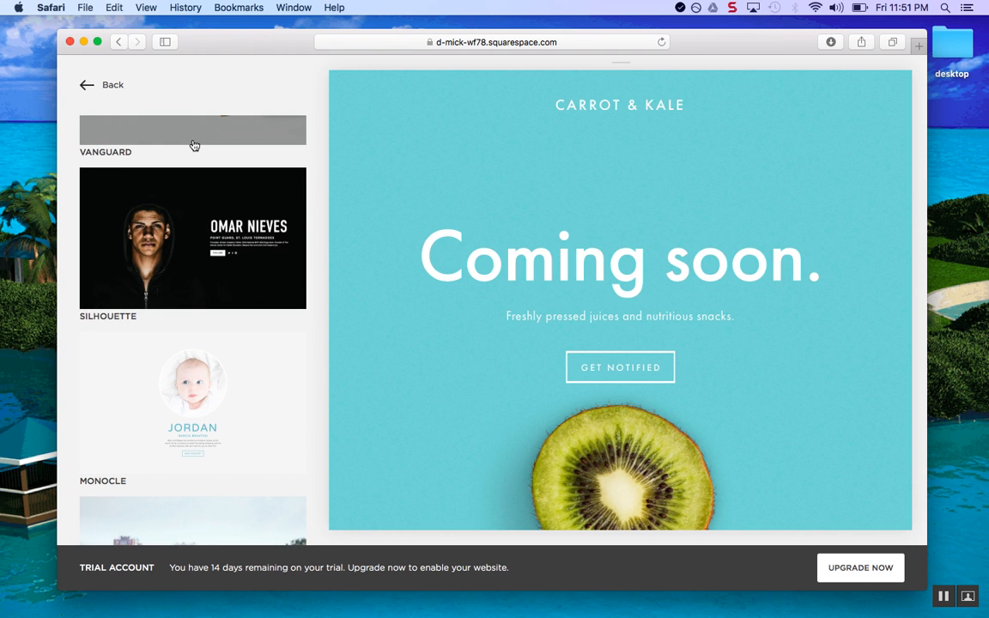
pyautogui.scroll(20, 260, 220)
pyautogui.scroll(-4, 260, 222)
pyautogui.scroll(-12, 261, 220)
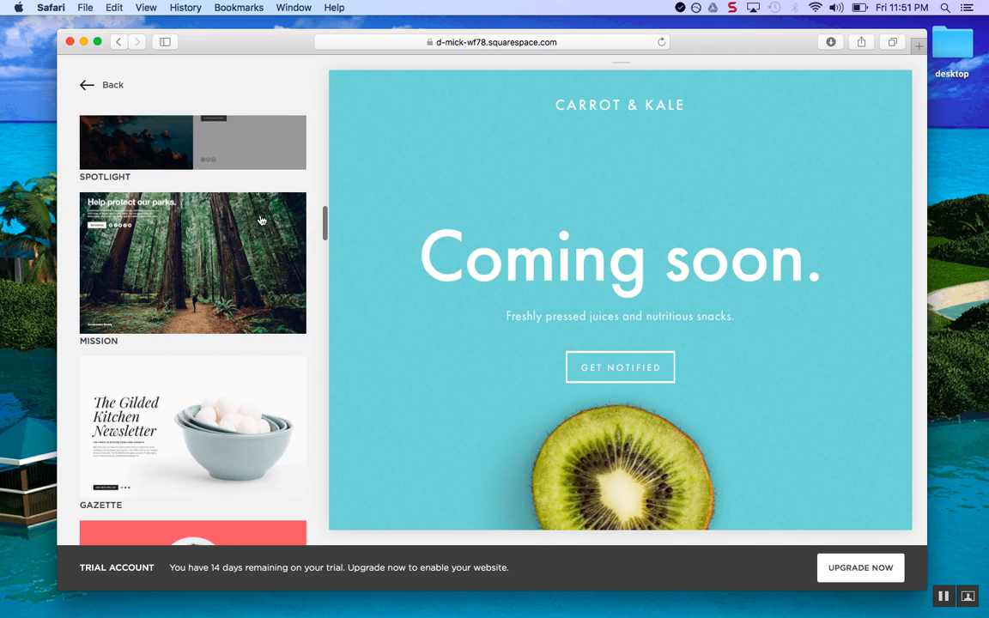
pyautogui.scroll(-10, 262, 220)
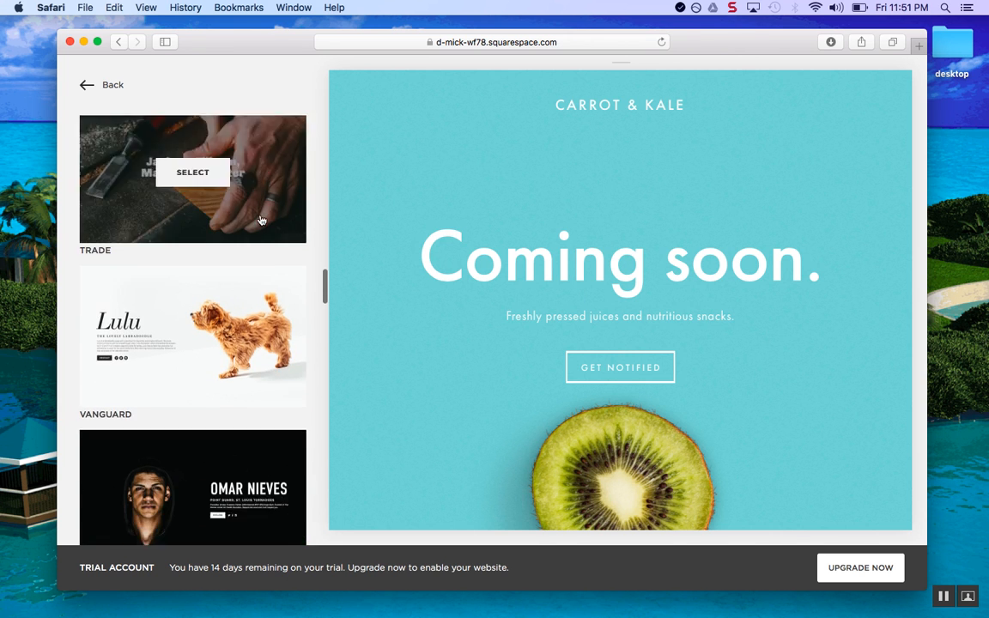
pyautogui.click(262, 213)
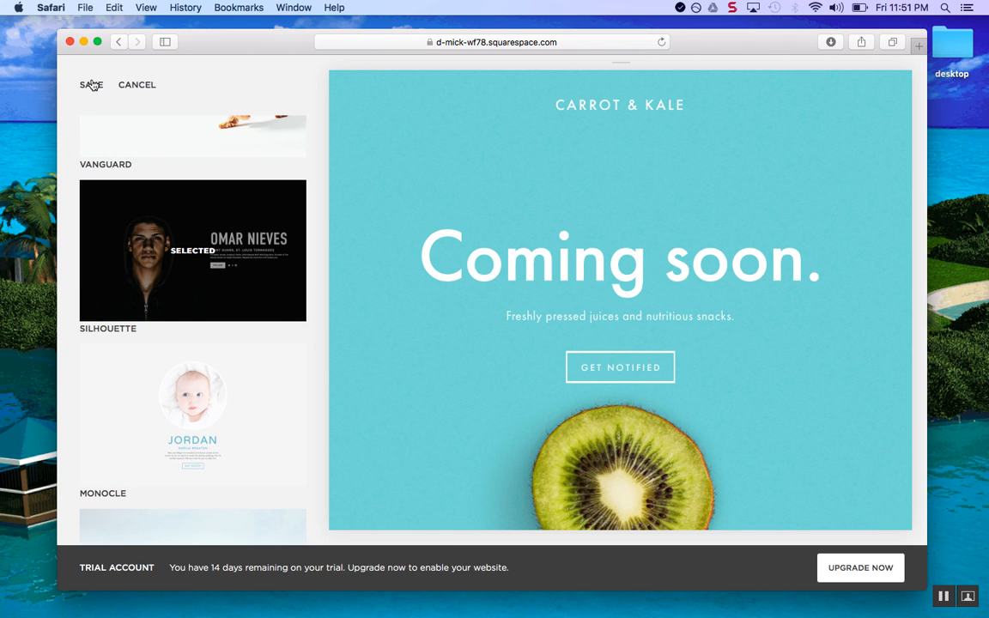
pyautogui.click(91, 85)
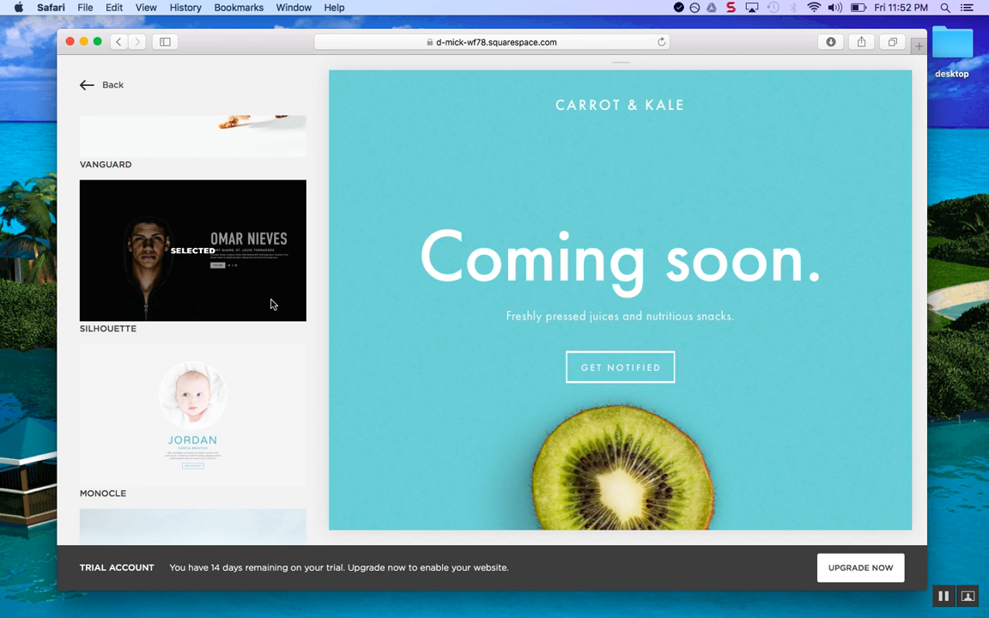
# Switch the cover page to the Record layout and save it
pyautogui.scroll(-4, 271, 305)
pyautogui.scroll(-18, 271, 305)
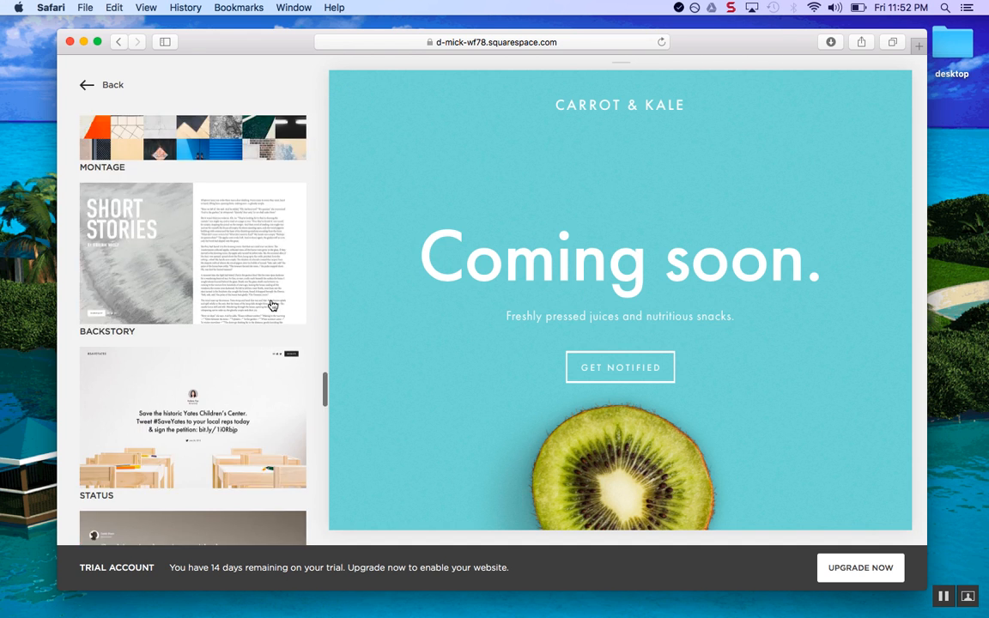
pyautogui.scroll(-9, 271, 305)
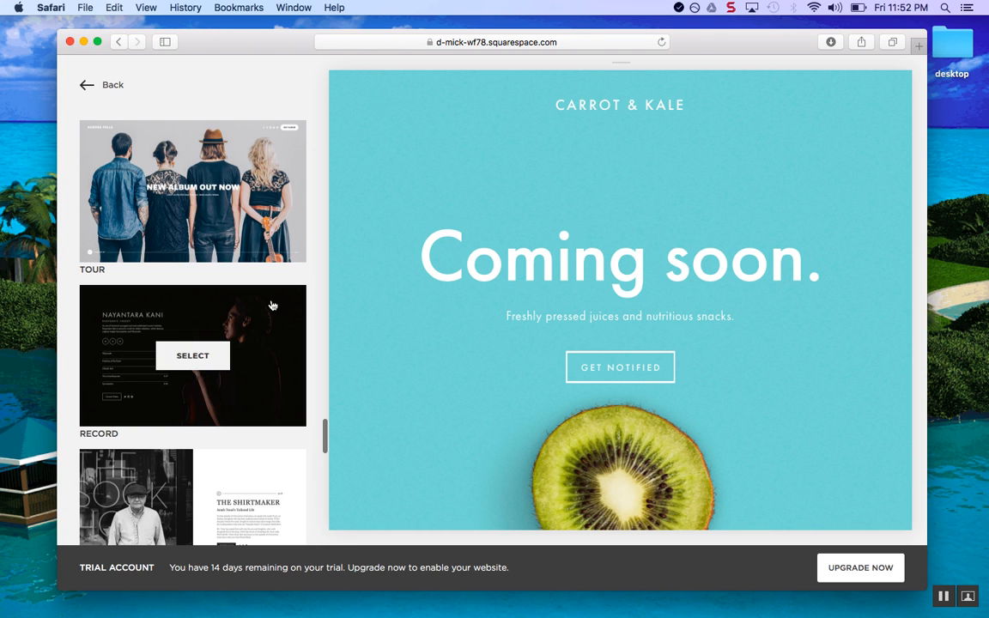
pyautogui.moveTo(296, 415)
pyautogui.click(264, 365)
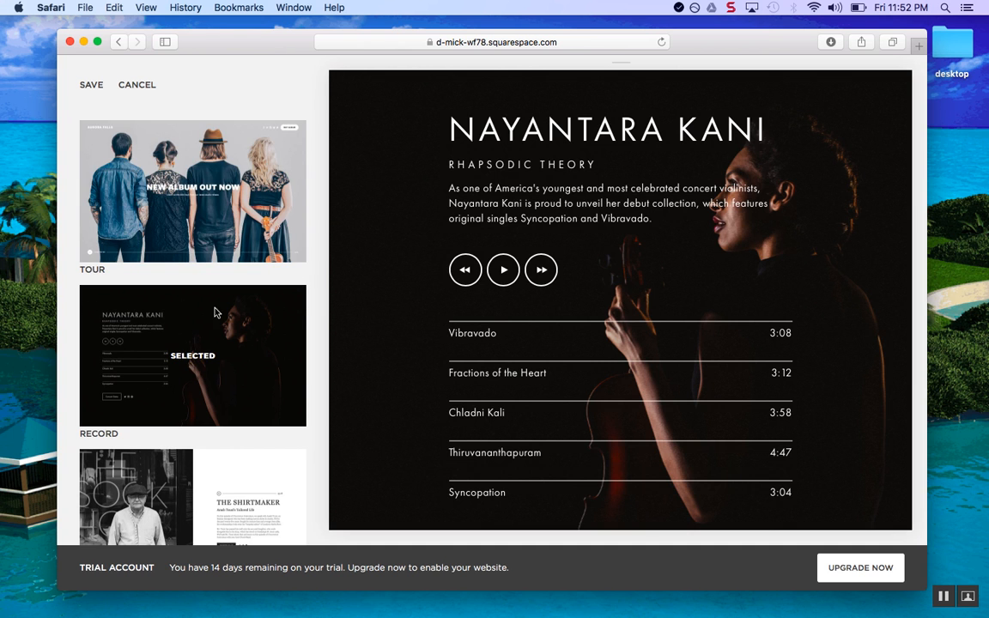
pyautogui.click(91, 87)
# Review the cover page's Branding & Text settings, then back out to the Pages list
pyautogui.click(84, 87)
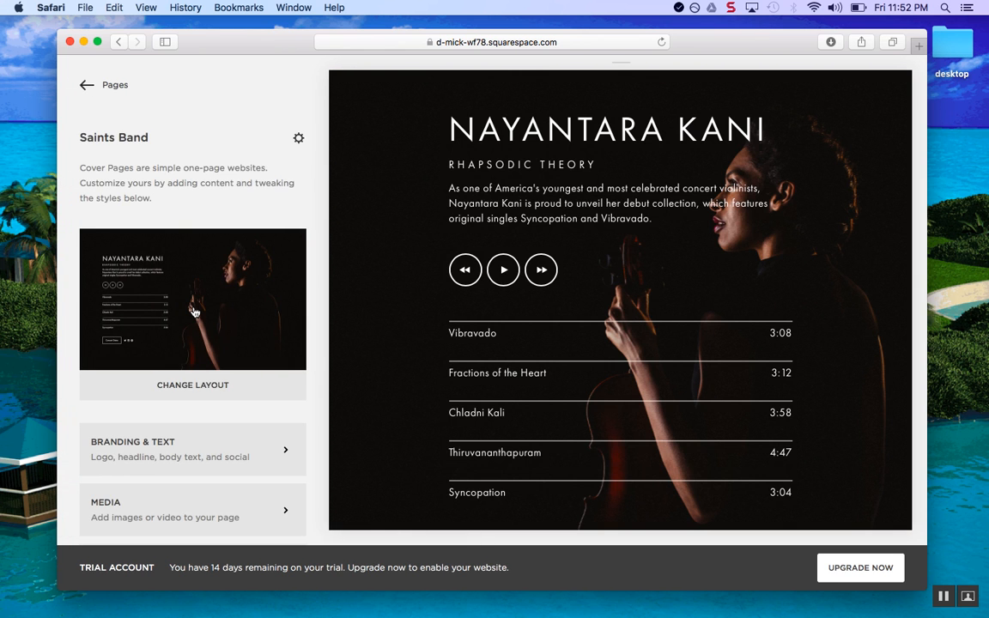
pyautogui.scroll(-3, 434, 278)
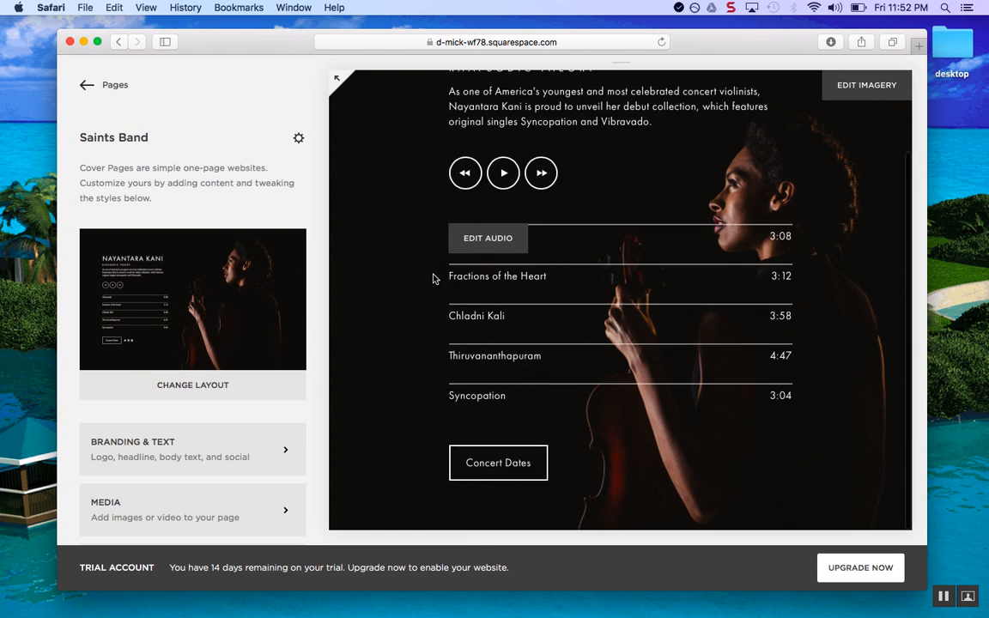
pyautogui.scroll(3, 434, 278)
pyautogui.scroll(-3, 433, 278)
pyautogui.scroll(3, 435, 278)
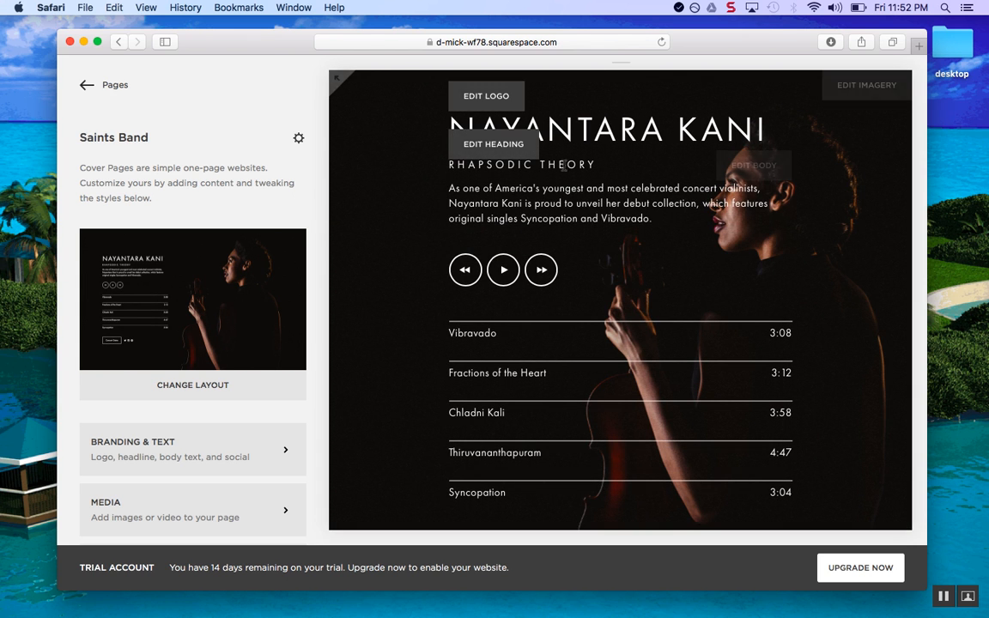
pyautogui.click(512, 148)
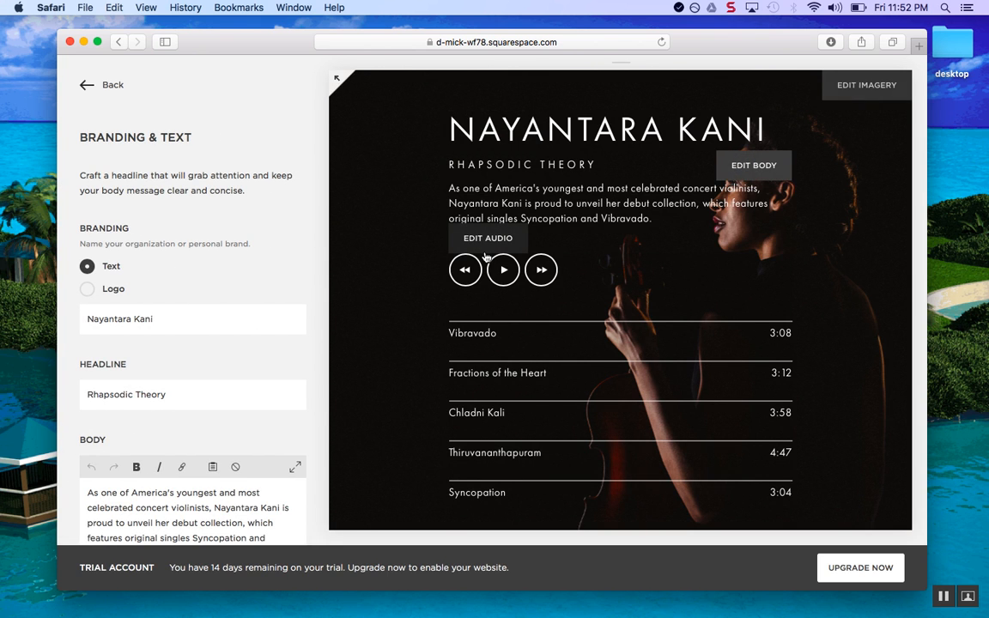
pyautogui.scroll(-2, 168, 341)
pyautogui.scroll(3, 168, 341)
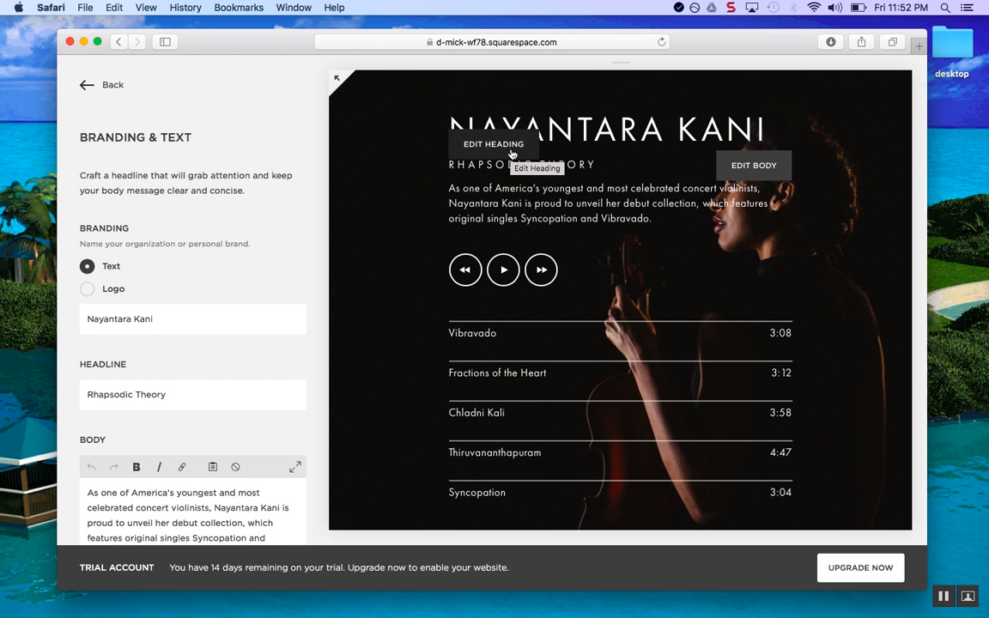
pyautogui.click(81, 86)
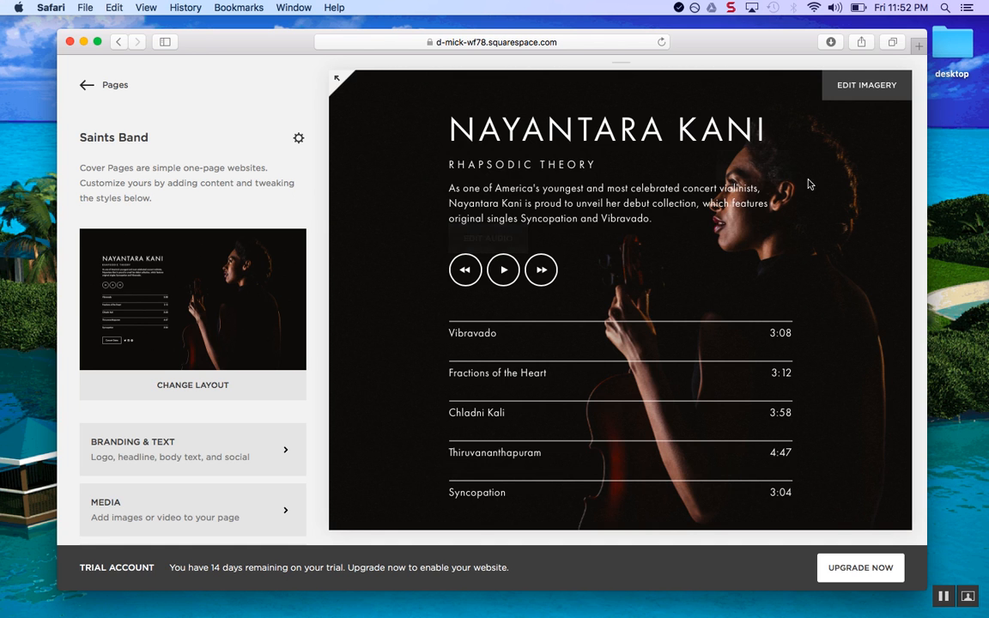
pyautogui.click(86, 84)
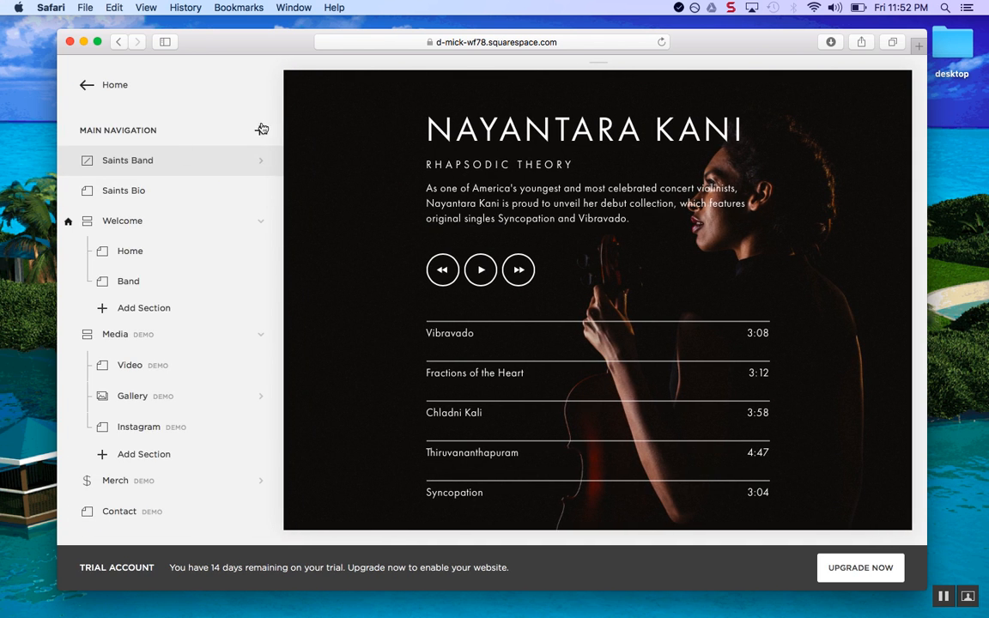
pyautogui.click(242, 161)
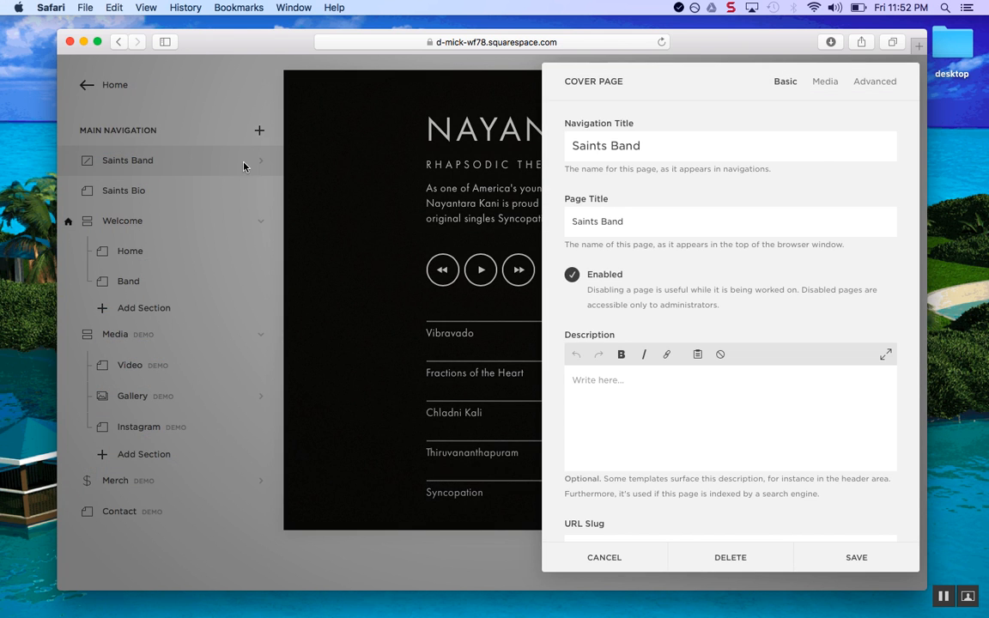
pyautogui.click(825, 82)
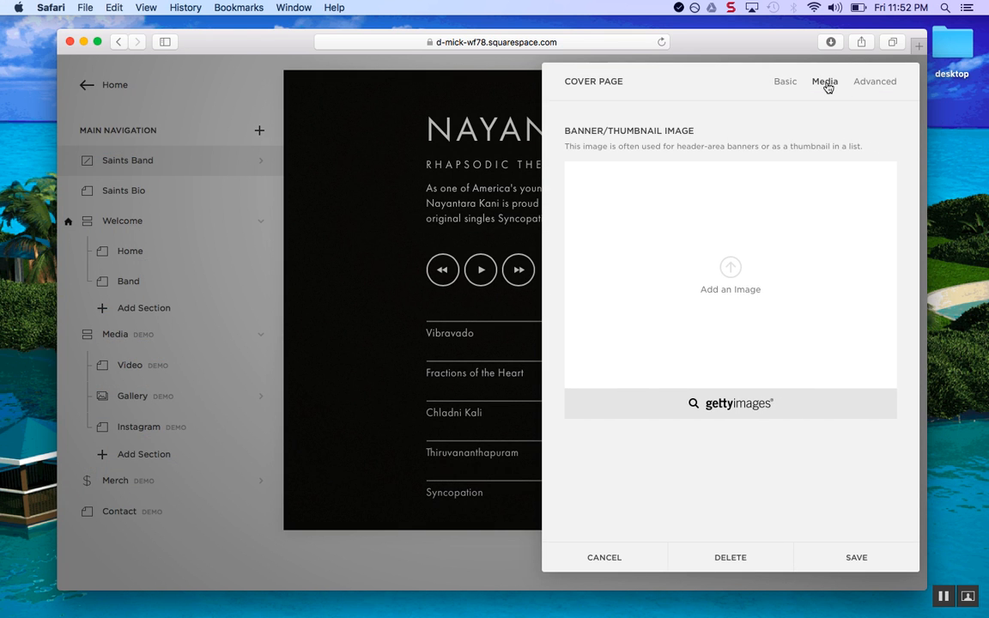
pyautogui.click(868, 82)
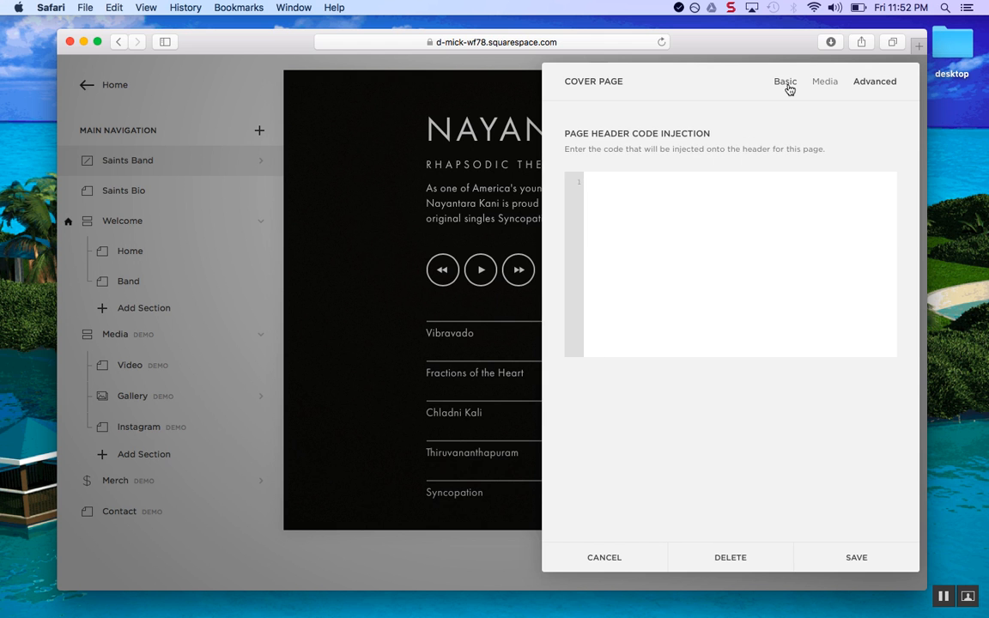
pyautogui.click(786, 83)
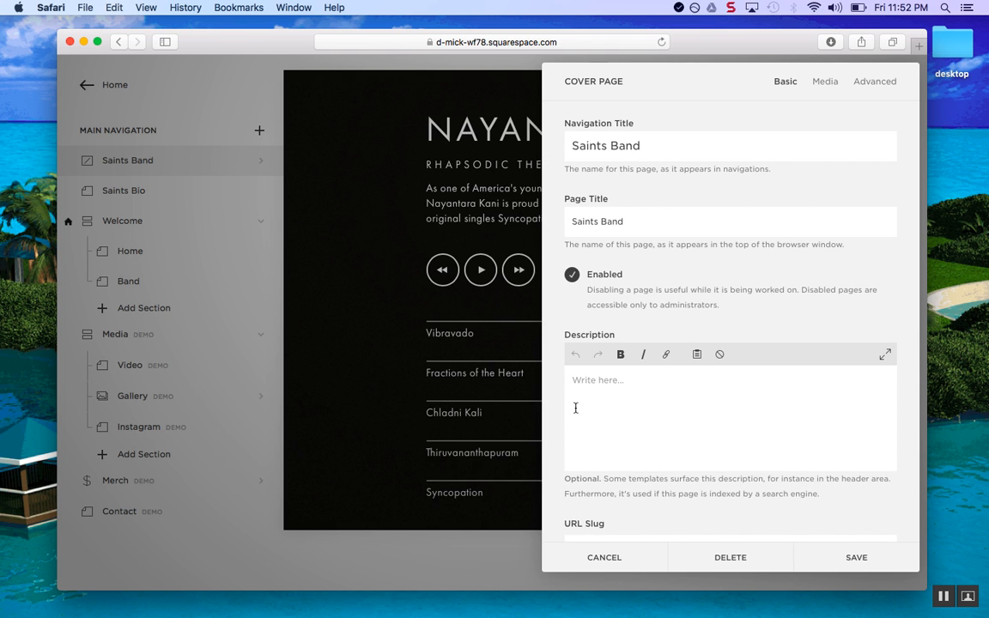
pyautogui.click(602, 559)
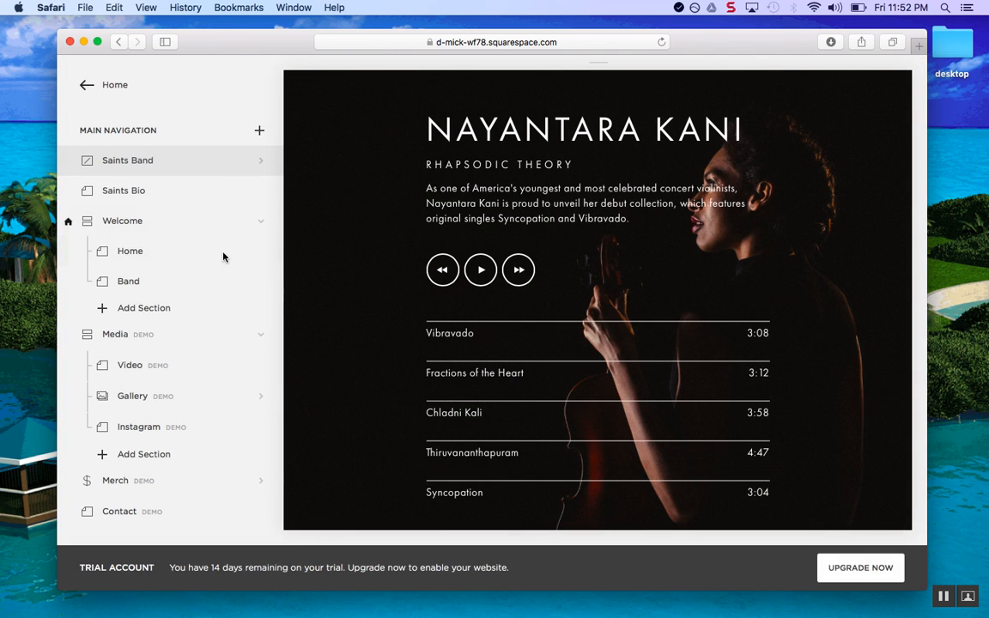
# Give the Saints Band page the Cover (Coming soon) layout, save, and return to its settings
pyautogui.click(264, 163)
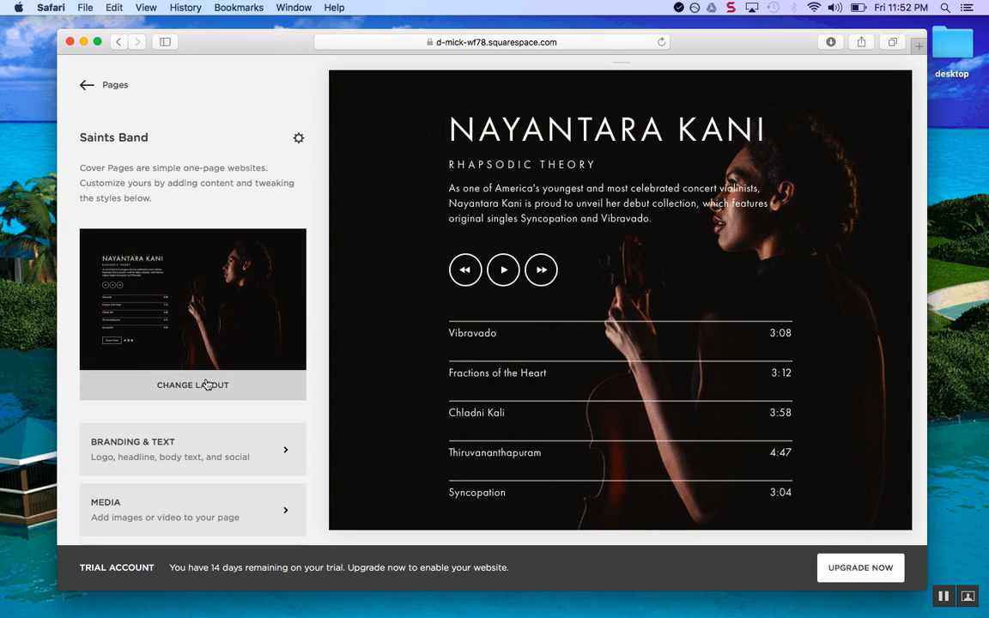
pyautogui.click(206, 384)
pyautogui.scroll(-3, 199, 413)
pyautogui.click(277, 364)
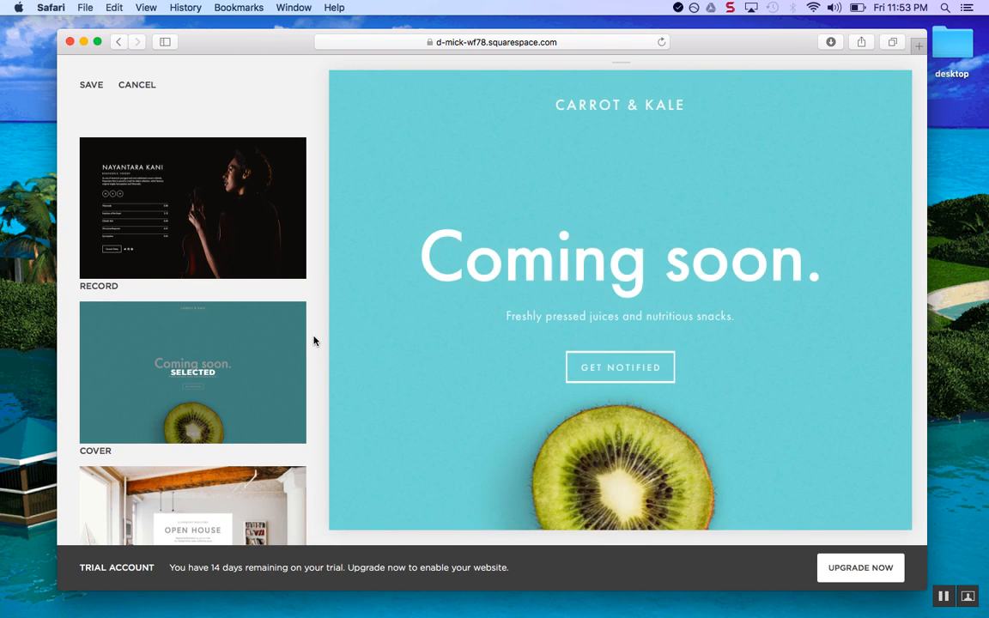
pyautogui.scroll(-3, 258, 429)
pyautogui.scroll(3, 274, 397)
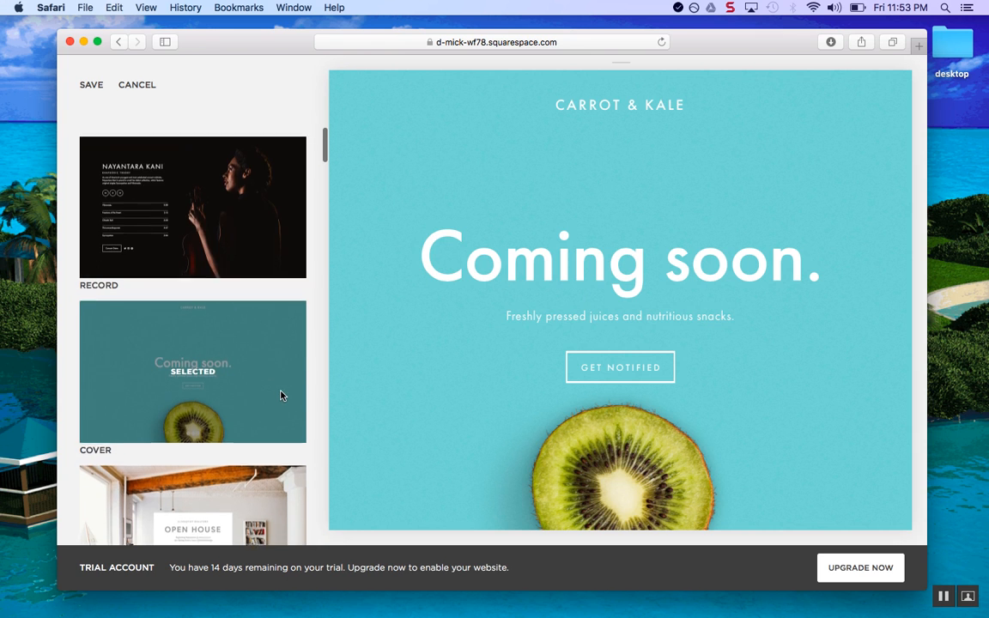
pyautogui.click(91, 85)
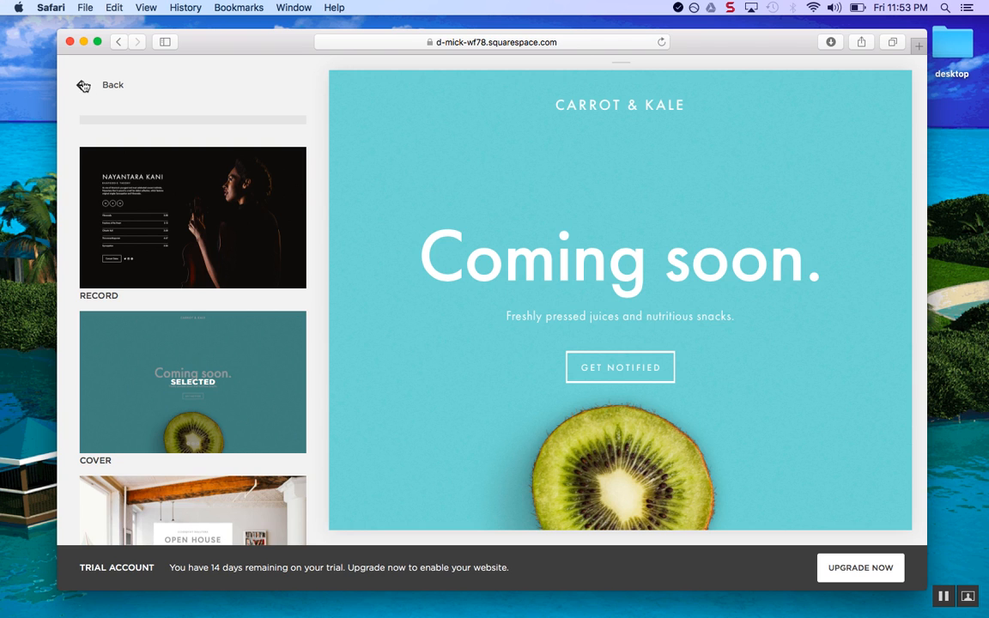
pyautogui.click(83, 86)
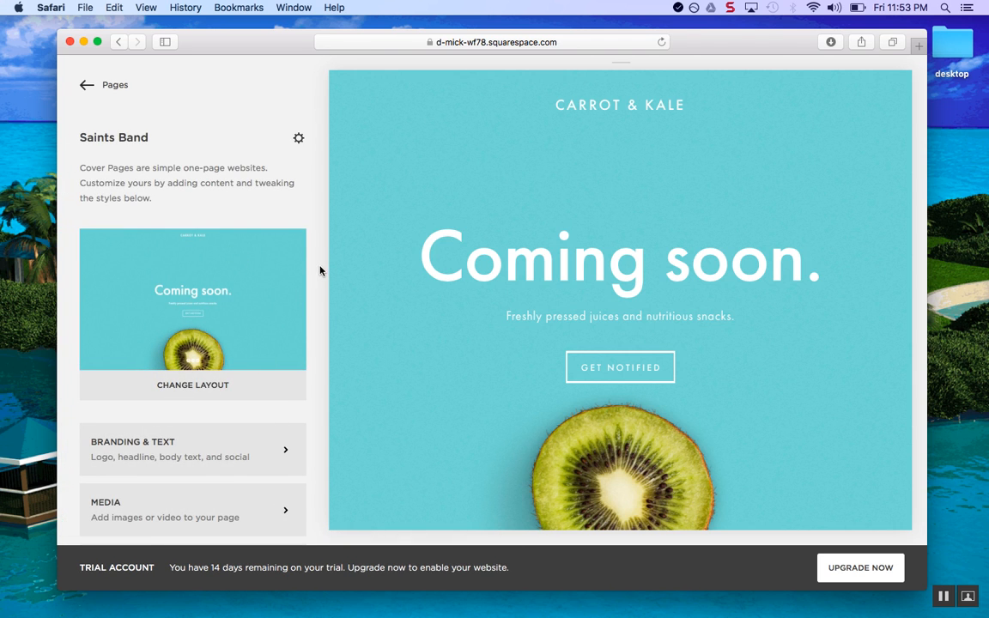
pyautogui.scroll(-3, 272, 282)
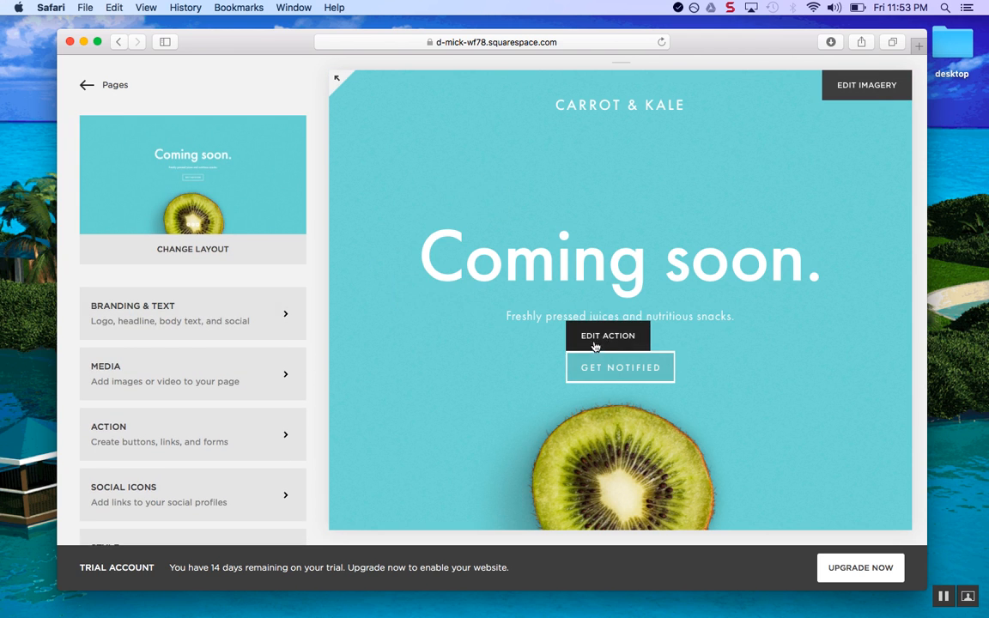
# Change the branding text to 'Kiwi Seller' and the headline to 'Now Open'
pyautogui.click(283, 317)
pyautogui.moveTo(145, 319); pyautogui.dragTo(2, 307)
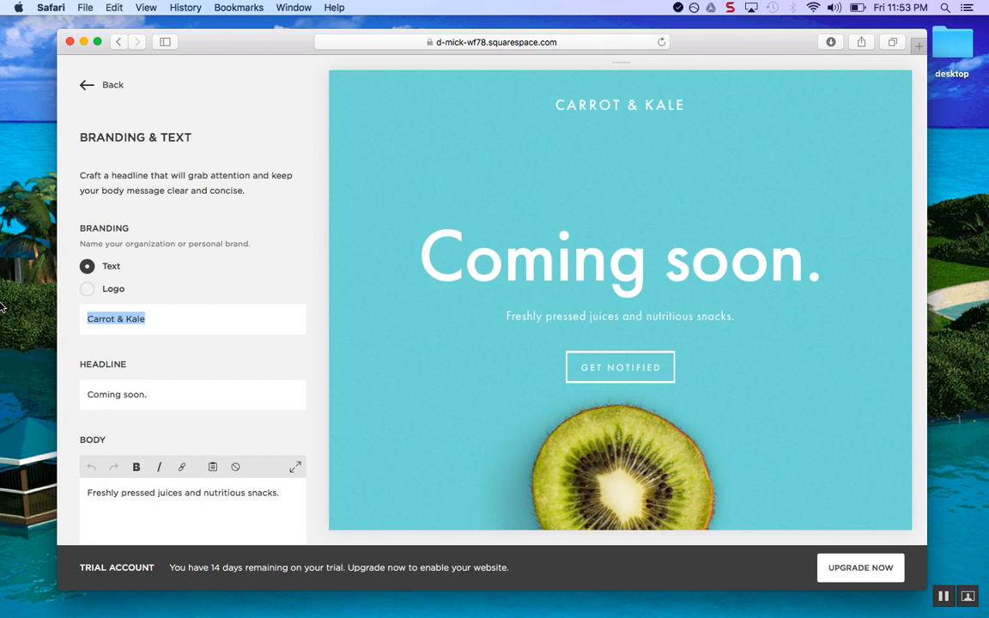
pyautogui.write('K')
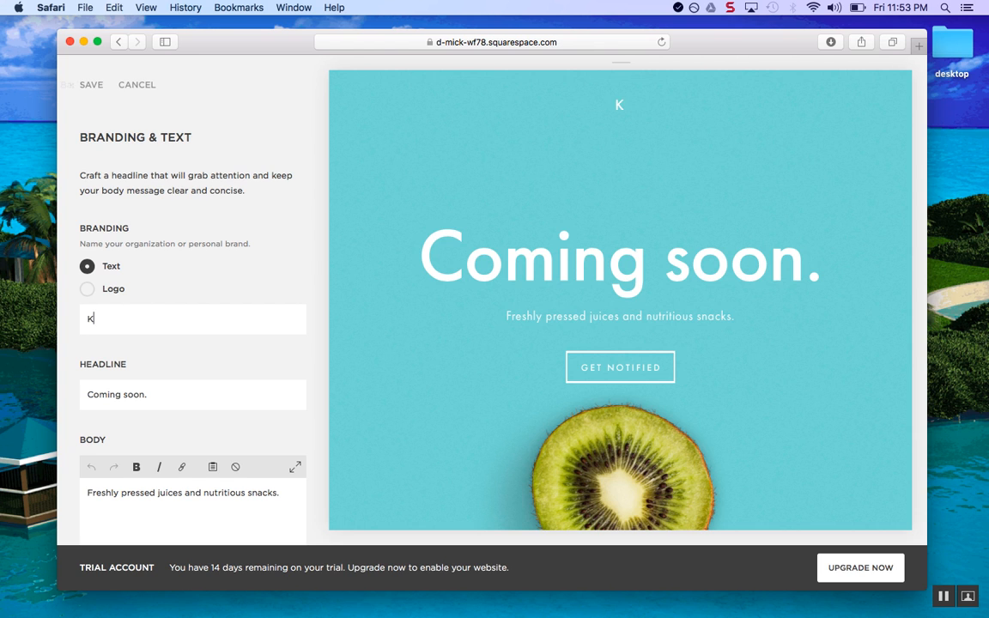
pyautogui.write('iwi Selle')
pyautogui.press('BackSpace')
pyautogui.write('ller')
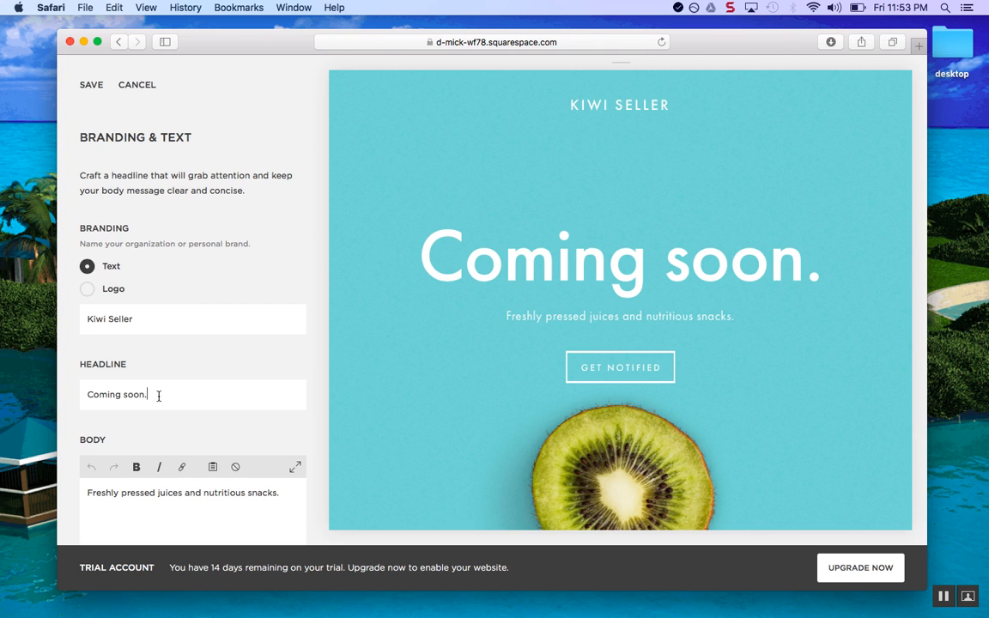
pyautogui.moveTo(181, 397); pyautogui.dragTo(25, 388)
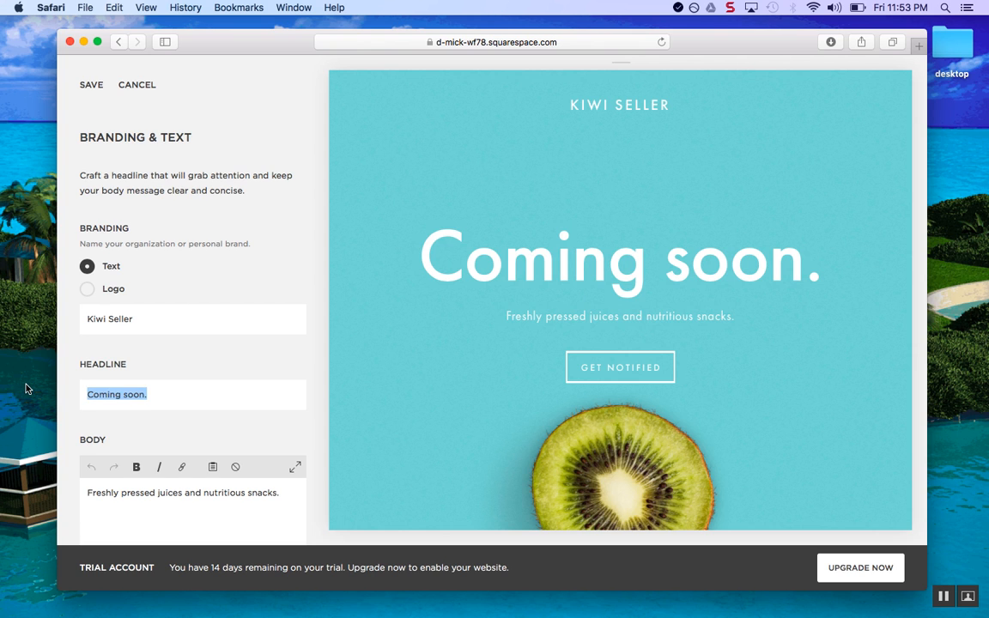
pyautogui.write('Now Open')
# Rewrite the body to 'Freshly pressed juices, sold by me.' and save the changes
pyautogui.scroll(-2, 77, 408)
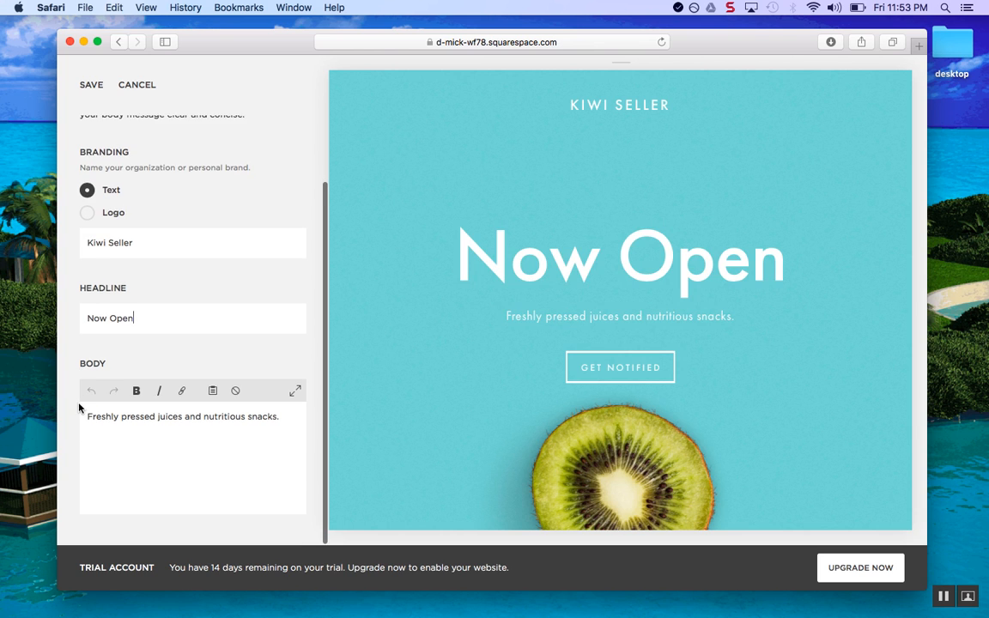
pyautogui.click(187, 416)
pyautogui.moveTo(285, 417); pyautogui.dragTo(202, 419)
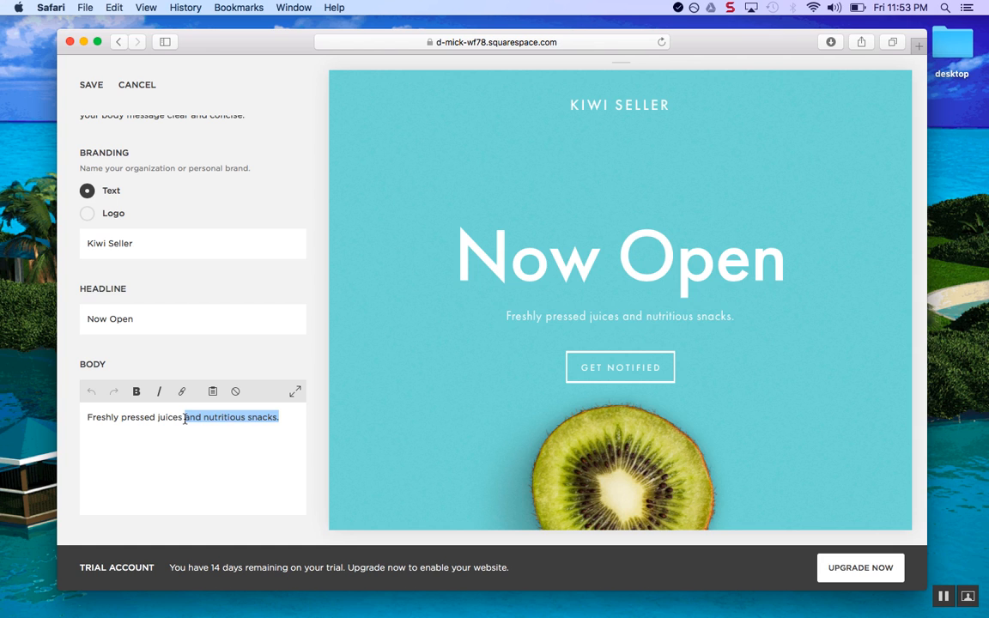
pyautogui.write('from')
pyautogui.press('BackSpace')
pyautogui.press('BackSpace')
pyautogui.press('BackSpace')
pyautogui.press('BackSpace')
pyautogui.press('BackSpace')
pyautogui.press('BackSpace')
pyautogui.write(', sold by me.')
pyautogui.scroll(-1, 141, 440)
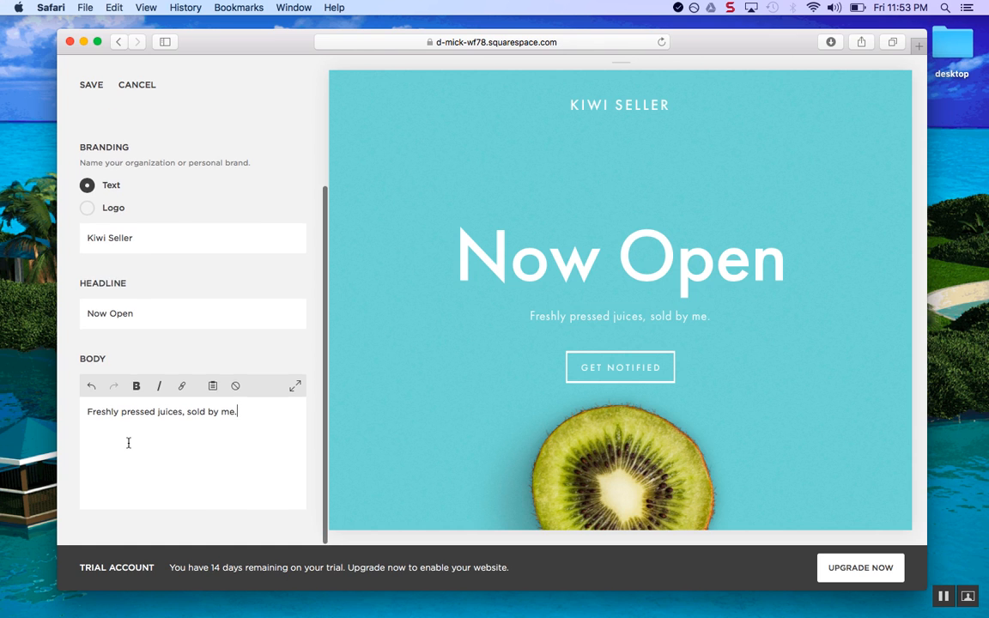
pyautogui.scroll(1, 85, 249)
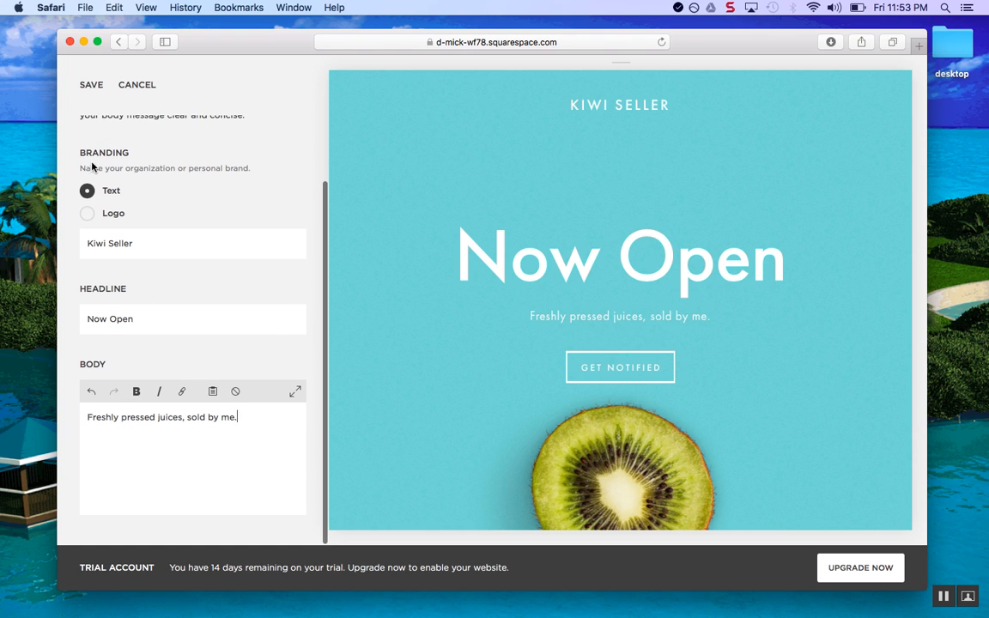
pyautogui.click(90, 86)
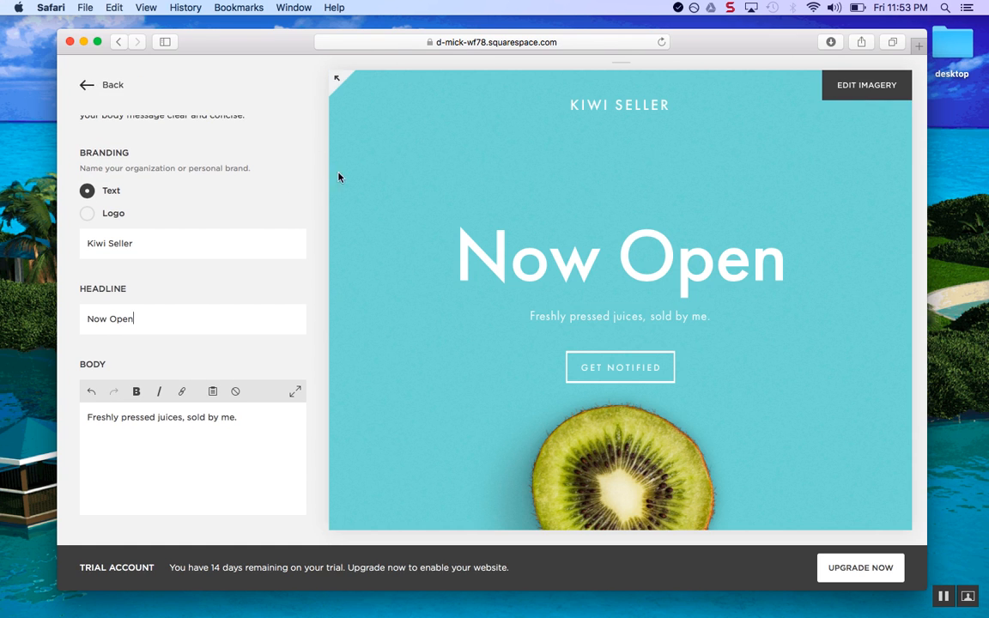
# Go back from Branding & Text to the cover page's section list
pyautogui.scroll(5, 170, 309)
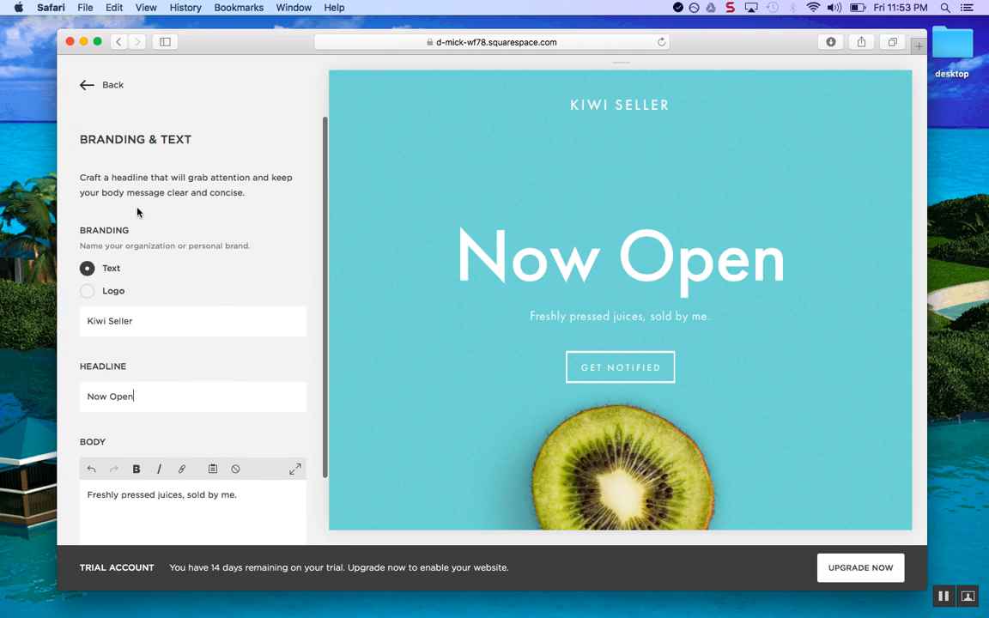
pyautogui.click(85, 88)
pyautogui.scroll(-5, 155, 342)
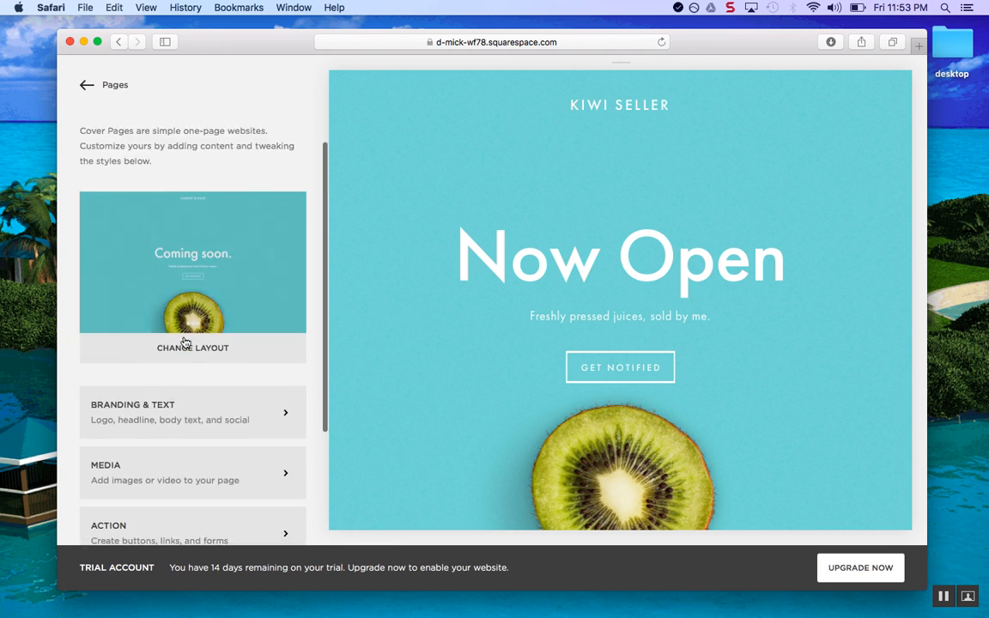
pyautogui.scroll(-1, 80, 384)
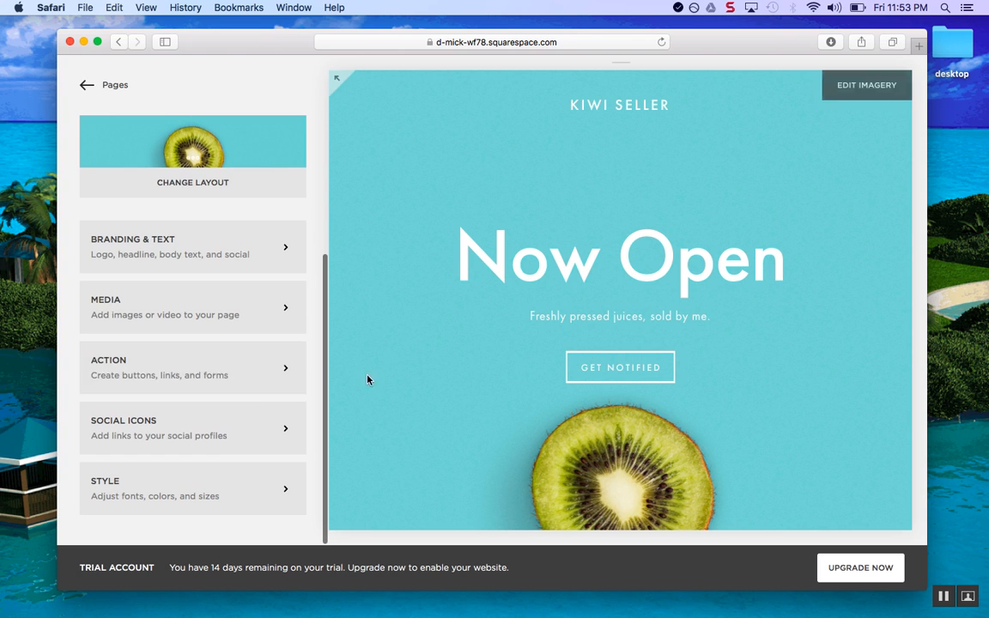
# In Action settings, inspect the Get Notified button's link options without changing them
pyautogui.click(286, 374)
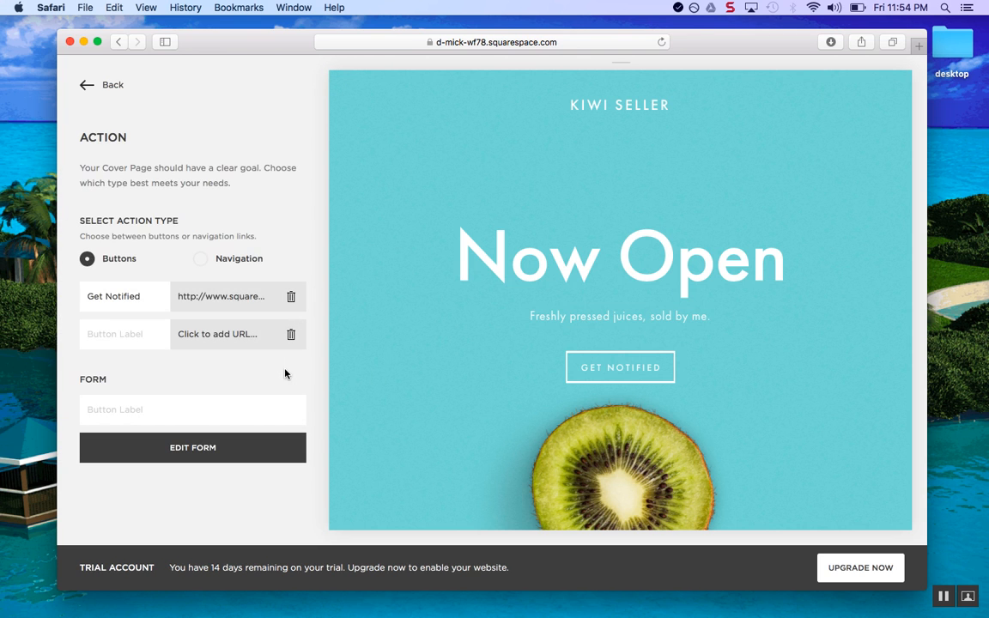
pyautogui.click(217, 296)
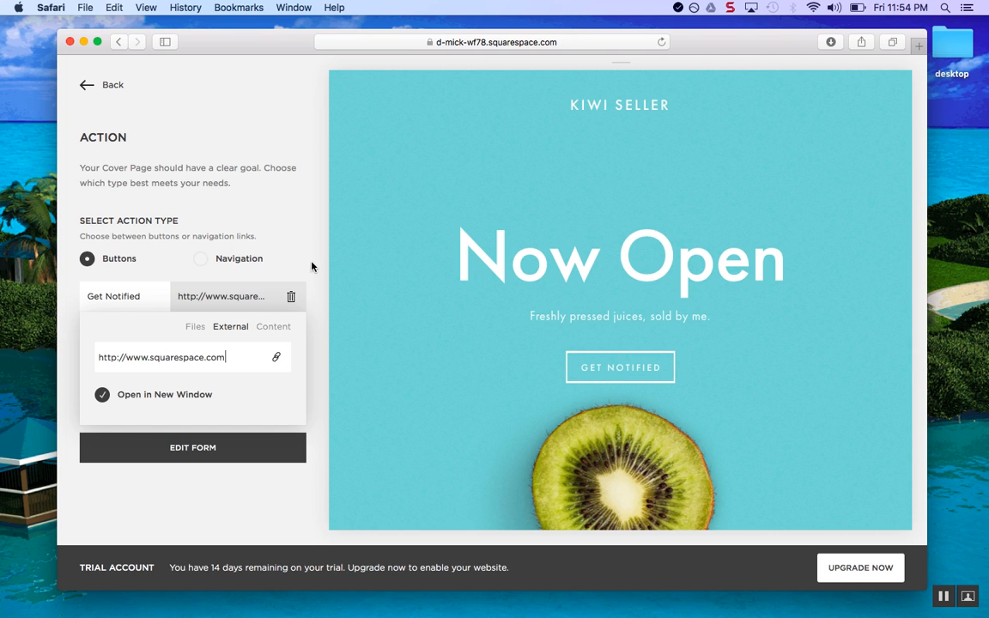
pyautogui.click(196, 326)
pyautogui.click(281, 329)
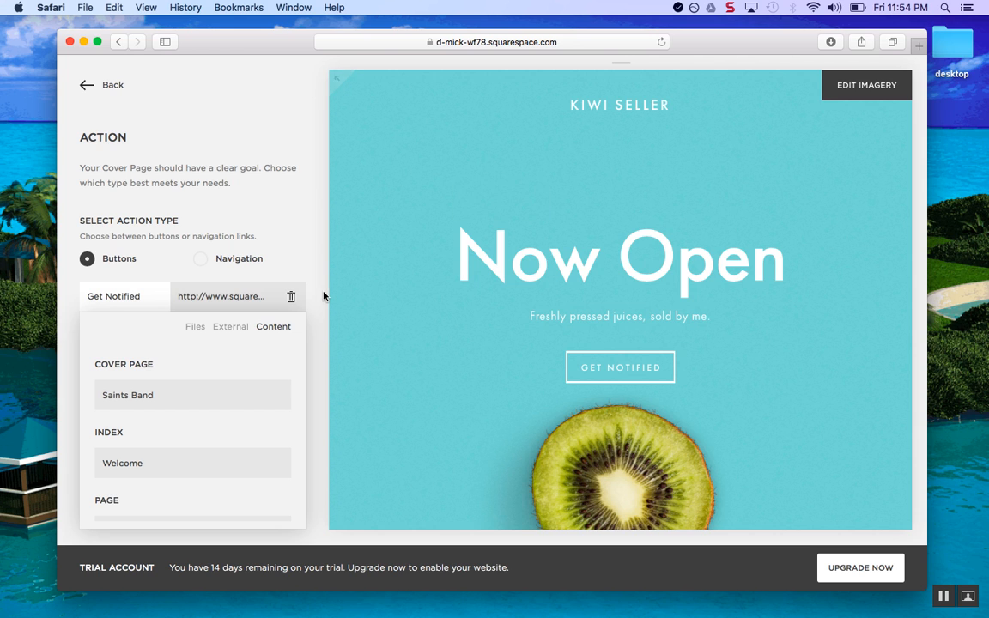
pyautogui.click(291, 261)
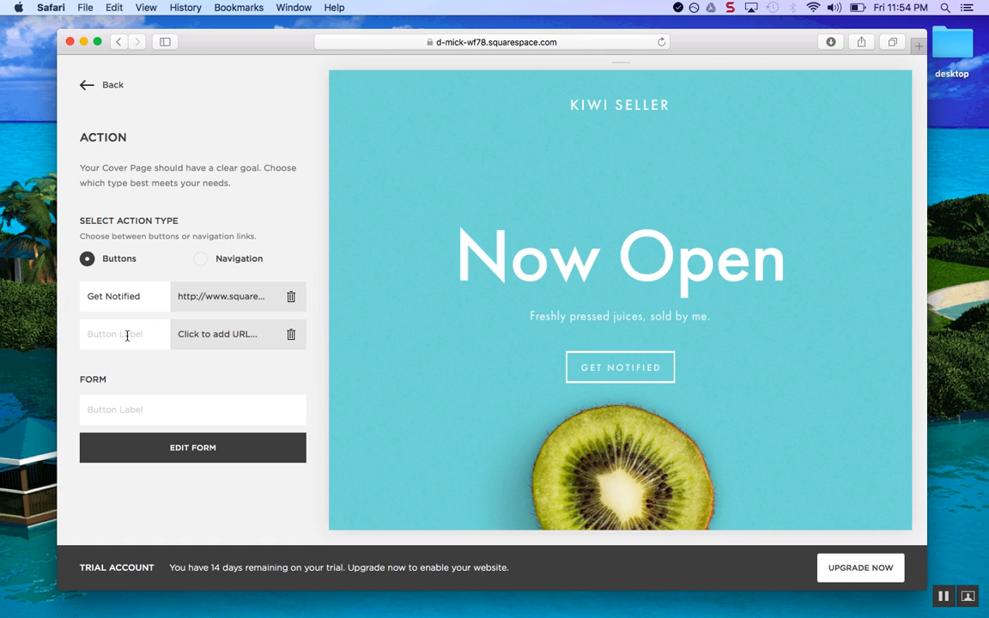
# Clear the Get Notified label and enter form button label 'Get on My Buy List for Kiwis!'
pyautogui.moveTo(94, 289); pyautogui.dragTo(89, 295)
pyautogui.press('BackSpace')
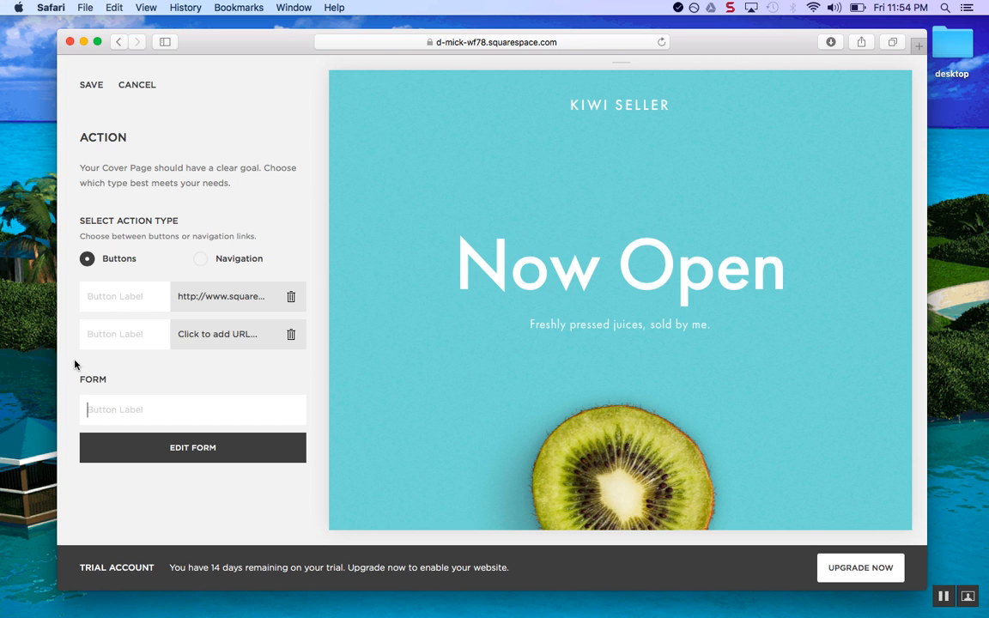
pyautogui.write('Buy ')
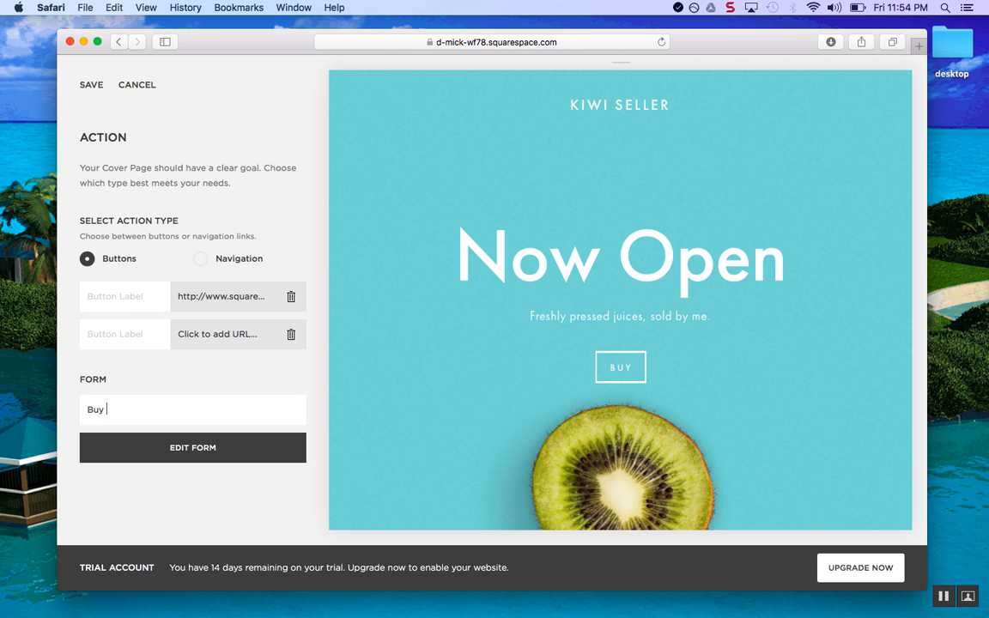
pyautogui.write('My')
pyautogui.press('BackSpace')
pyautogui.press('BackSpace')
pyautogui.press('BackSpace')
pyautogui.press('BackSpace')
pyautogui.press('BackSpace')
pyautogui.press('BackSpace')
pyautogui.write('Get ')
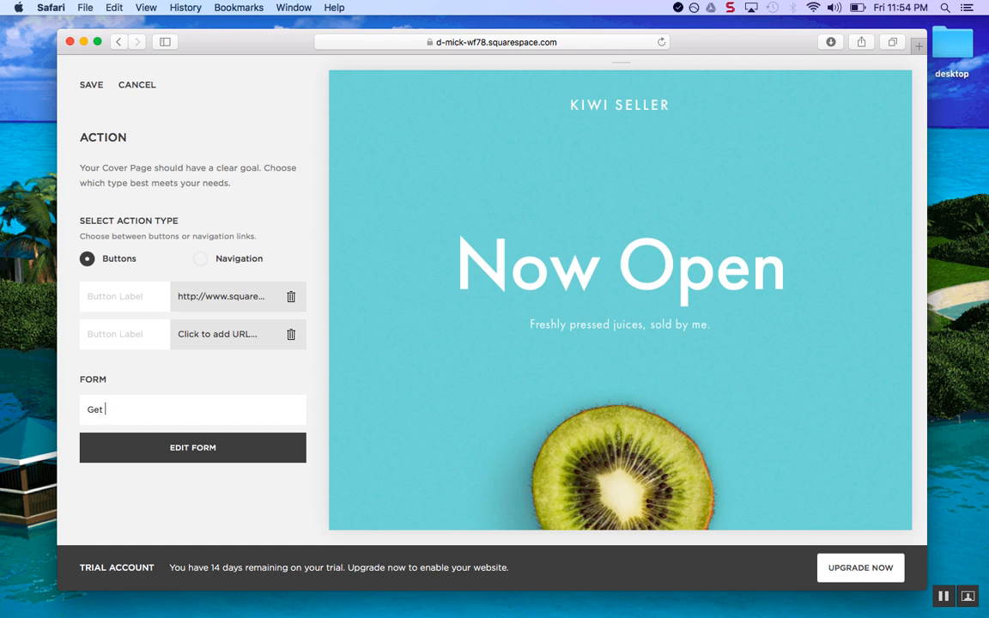
pyautogui.write('on My Buy')
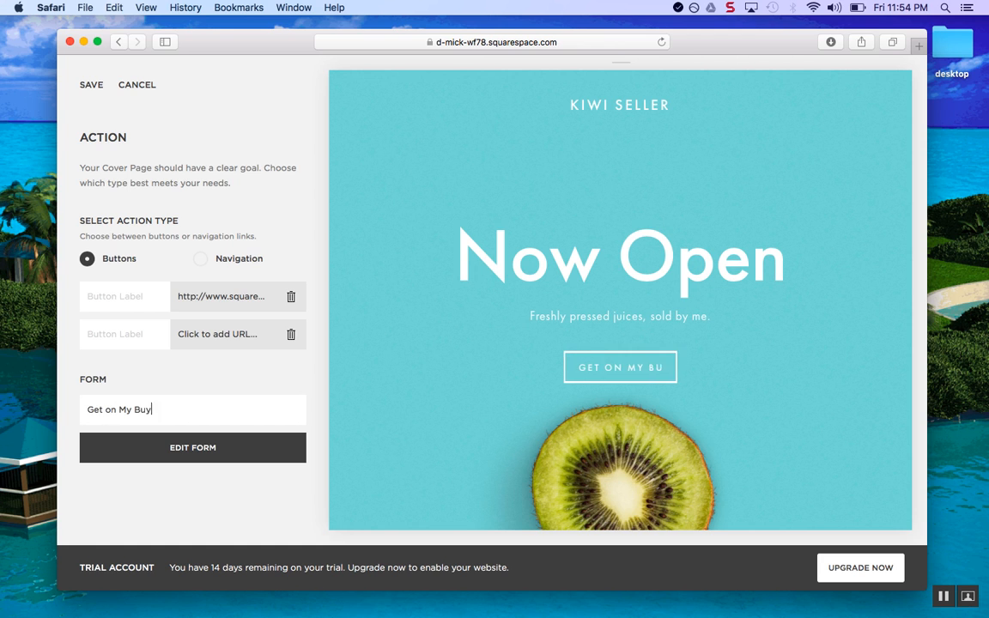
pyautogui.write(' List for Kiwis!')
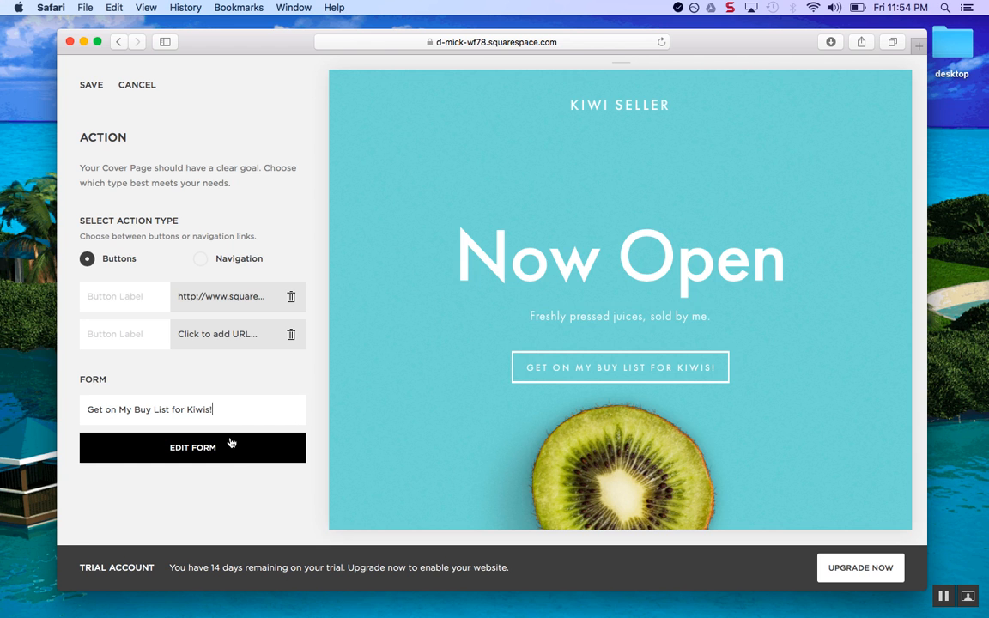
# Rename the Demo Form to Kiwi Seller, leaving its fields unchanged
pyautogui.click(206, 457)
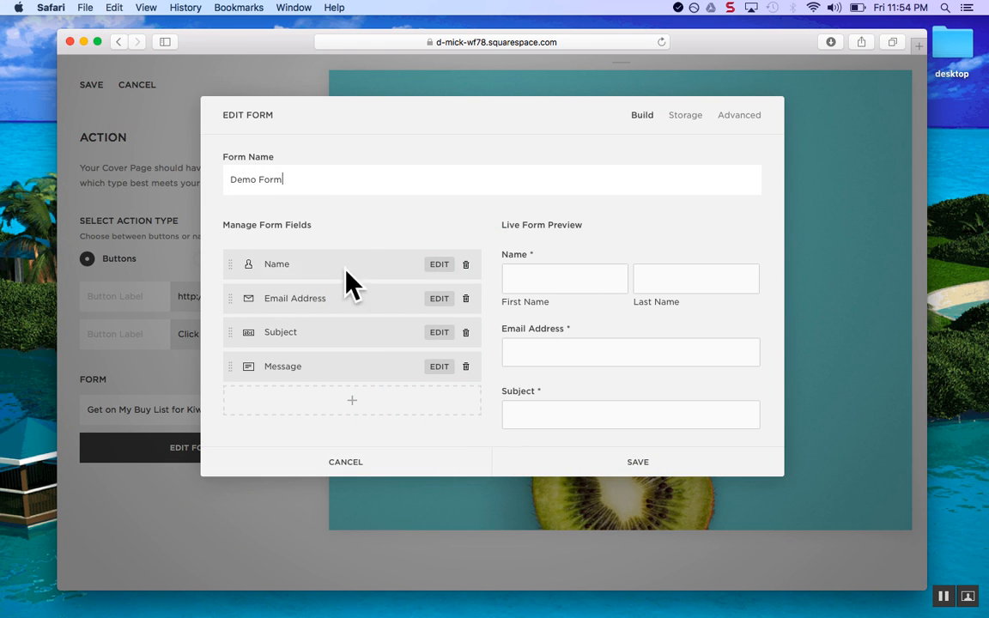
pyautogui.moveTo(323, 182); pyautogui.dragTo(2, 110)
pyautogui.write('Kiwi Seller')
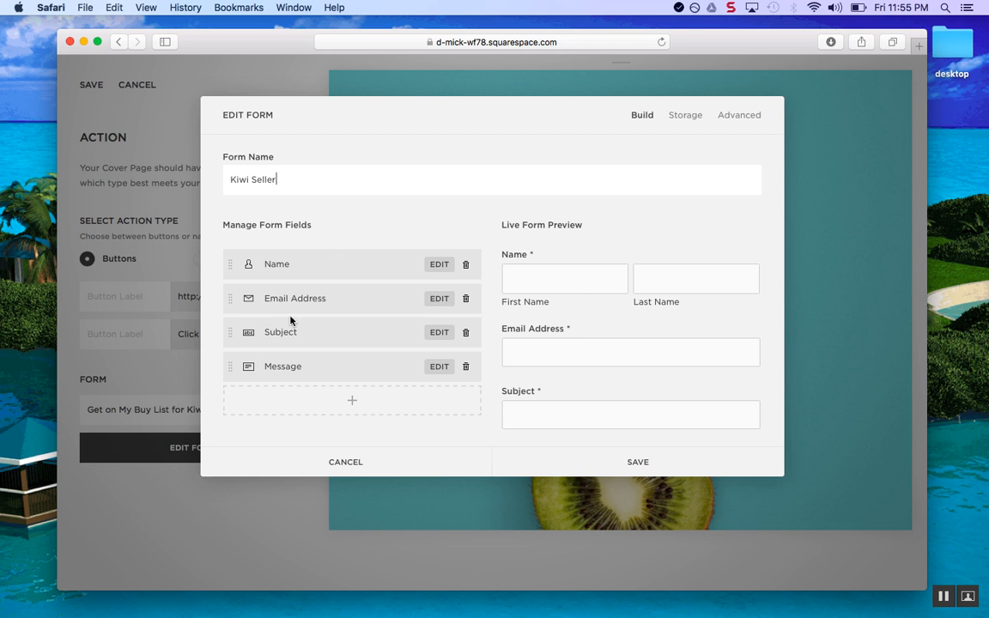
pyautogui.click(350, 399)
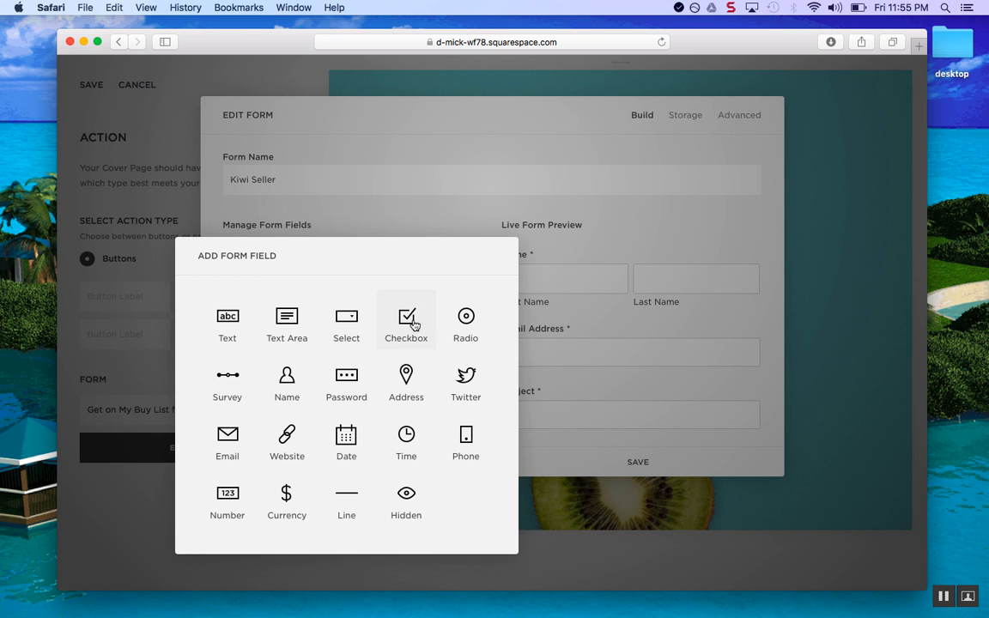
pyautogui.click(622, 238)
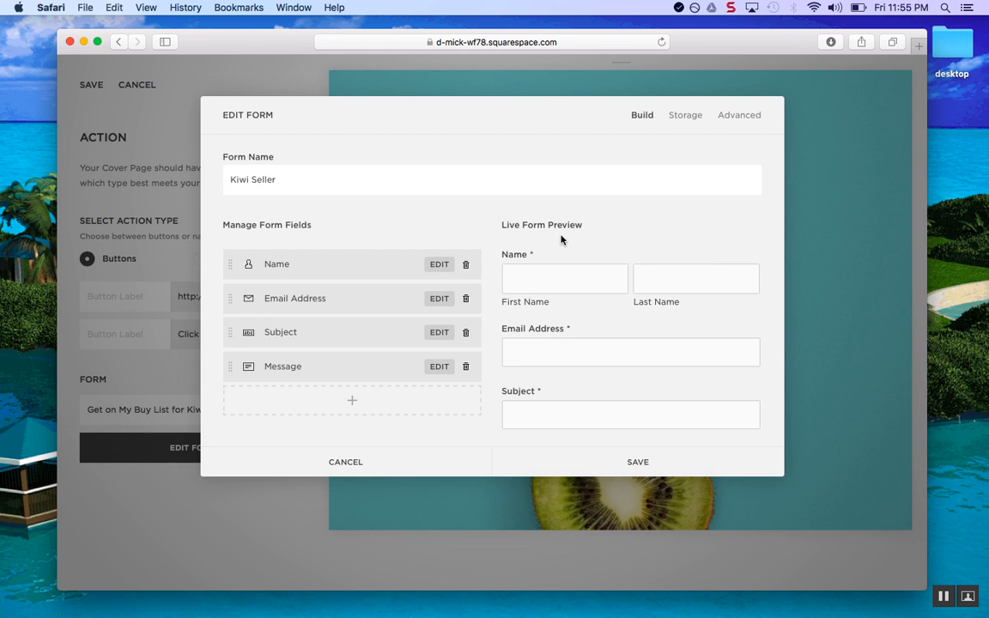
# Connect email storage with the owner's email address and save the form settings
pyautogui.click(692, 121)
pyautogui.click(305, 182)
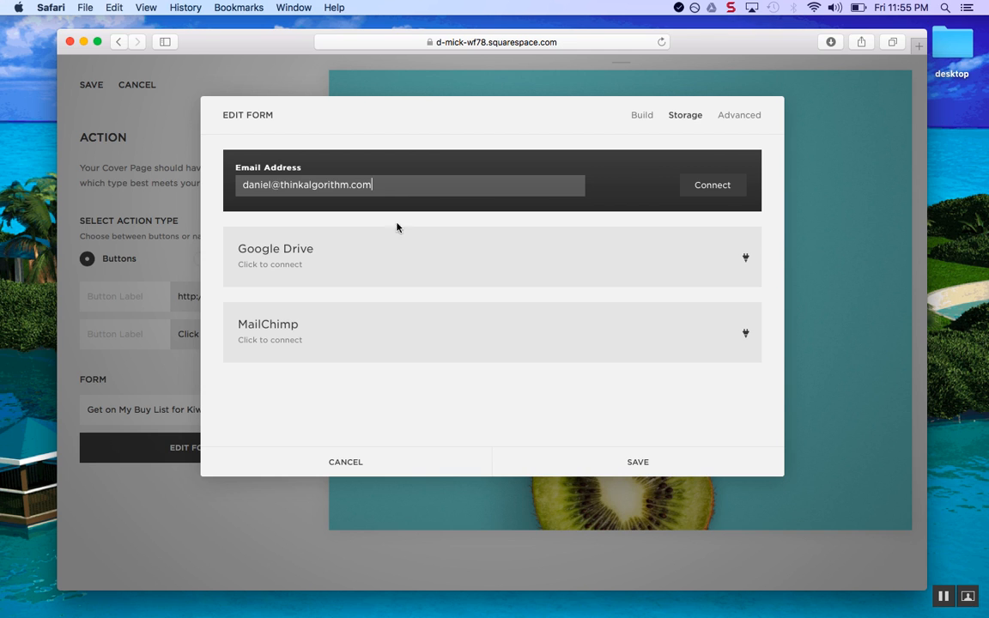
pyautogui.click(725, 187)
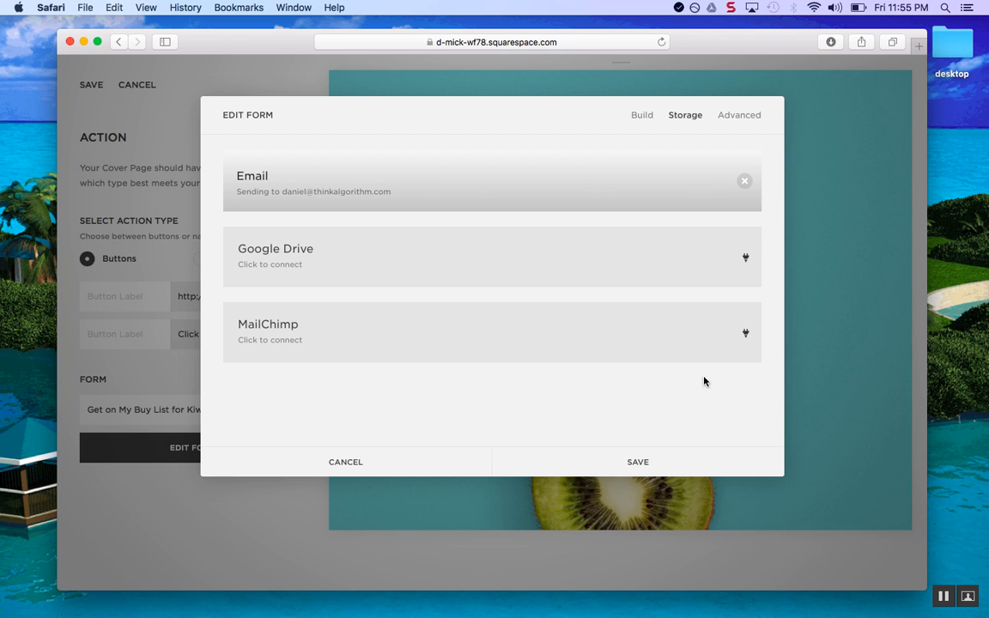
pyautogui.click(631, 462)
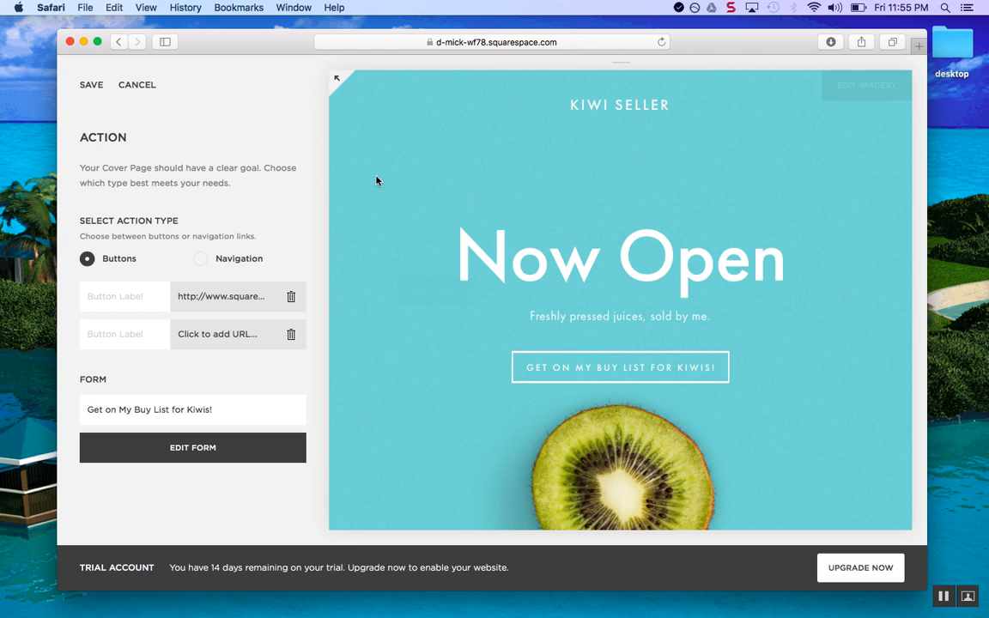
# Test the 'Get on My Buy List for Kiwis!' form in full-screen preview, then save the page
pyautogui.click(336, 82)
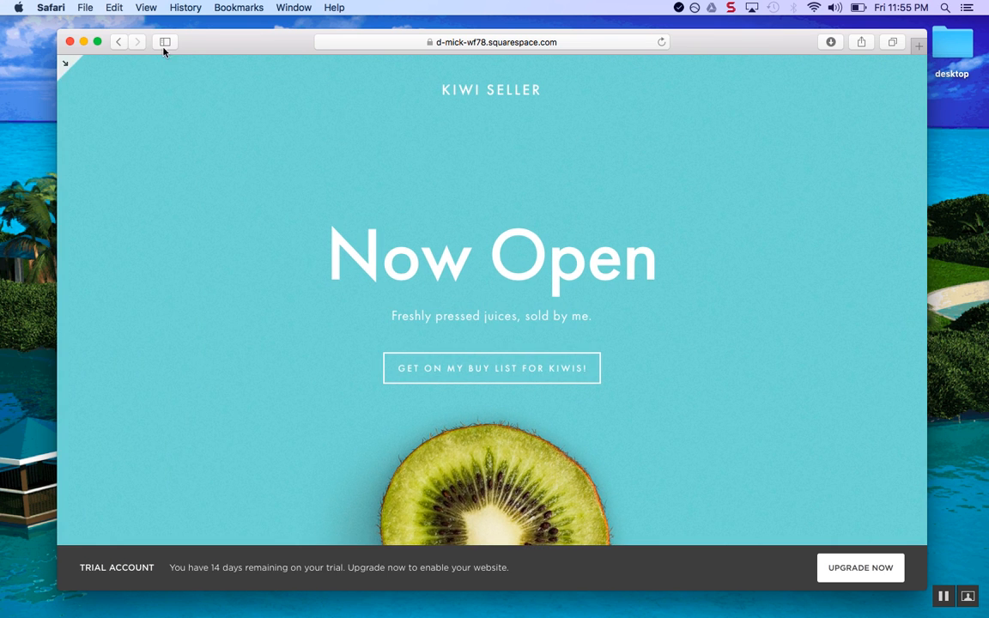
pyautogui.click(99, 41)
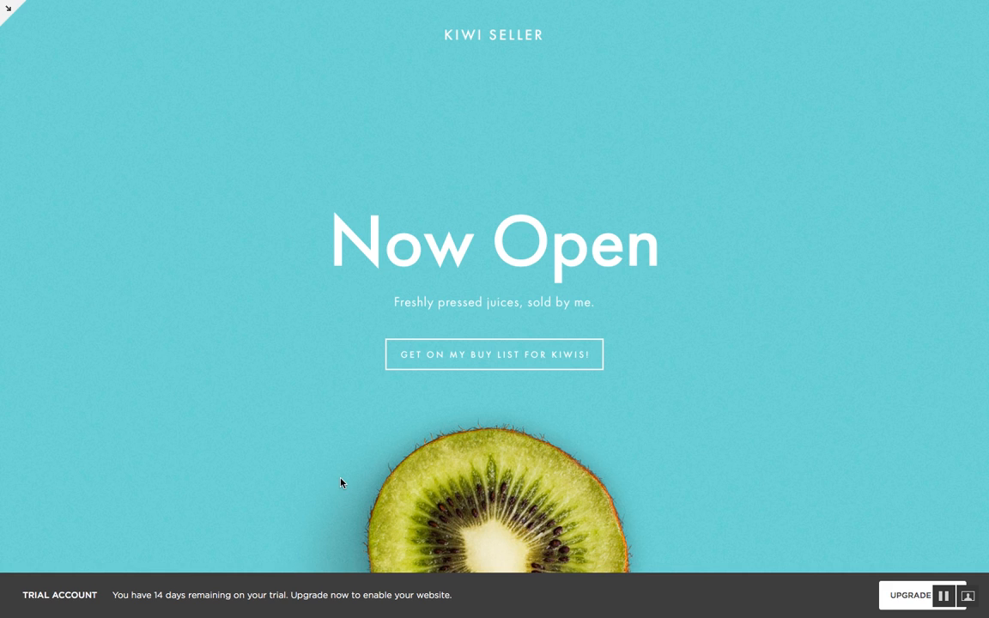
pyautogui.click(538, 358)
pyautogui.click(691, 82)
pyautogui.click(12, 14)
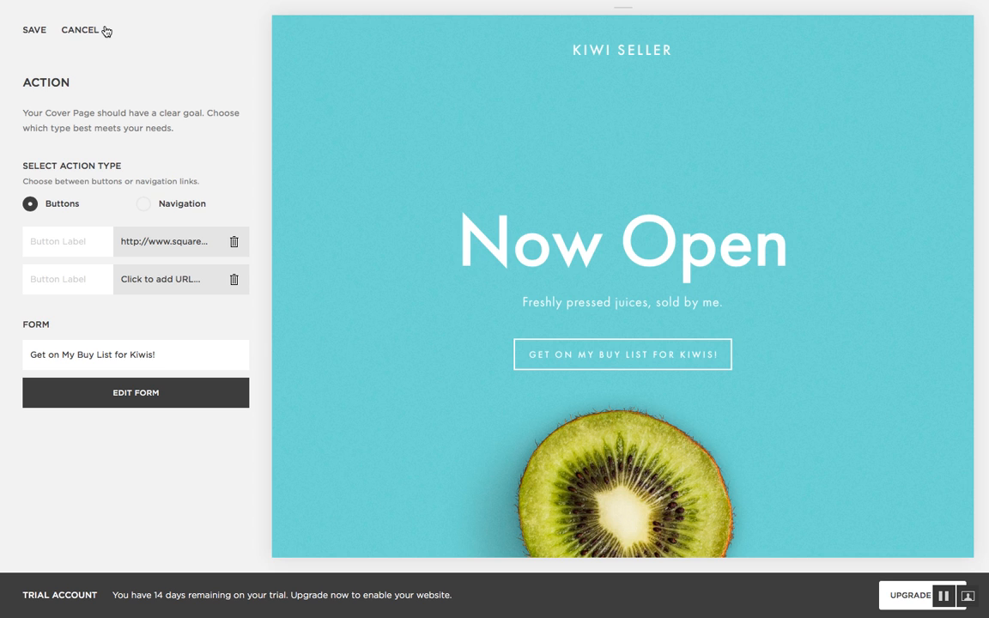
pyautogui.click(35, 32)
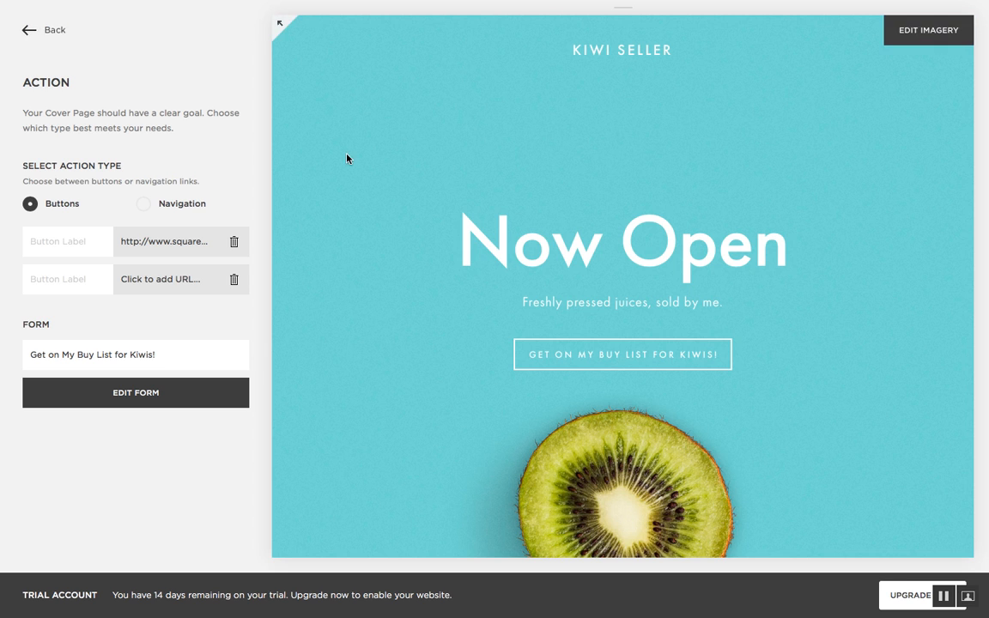